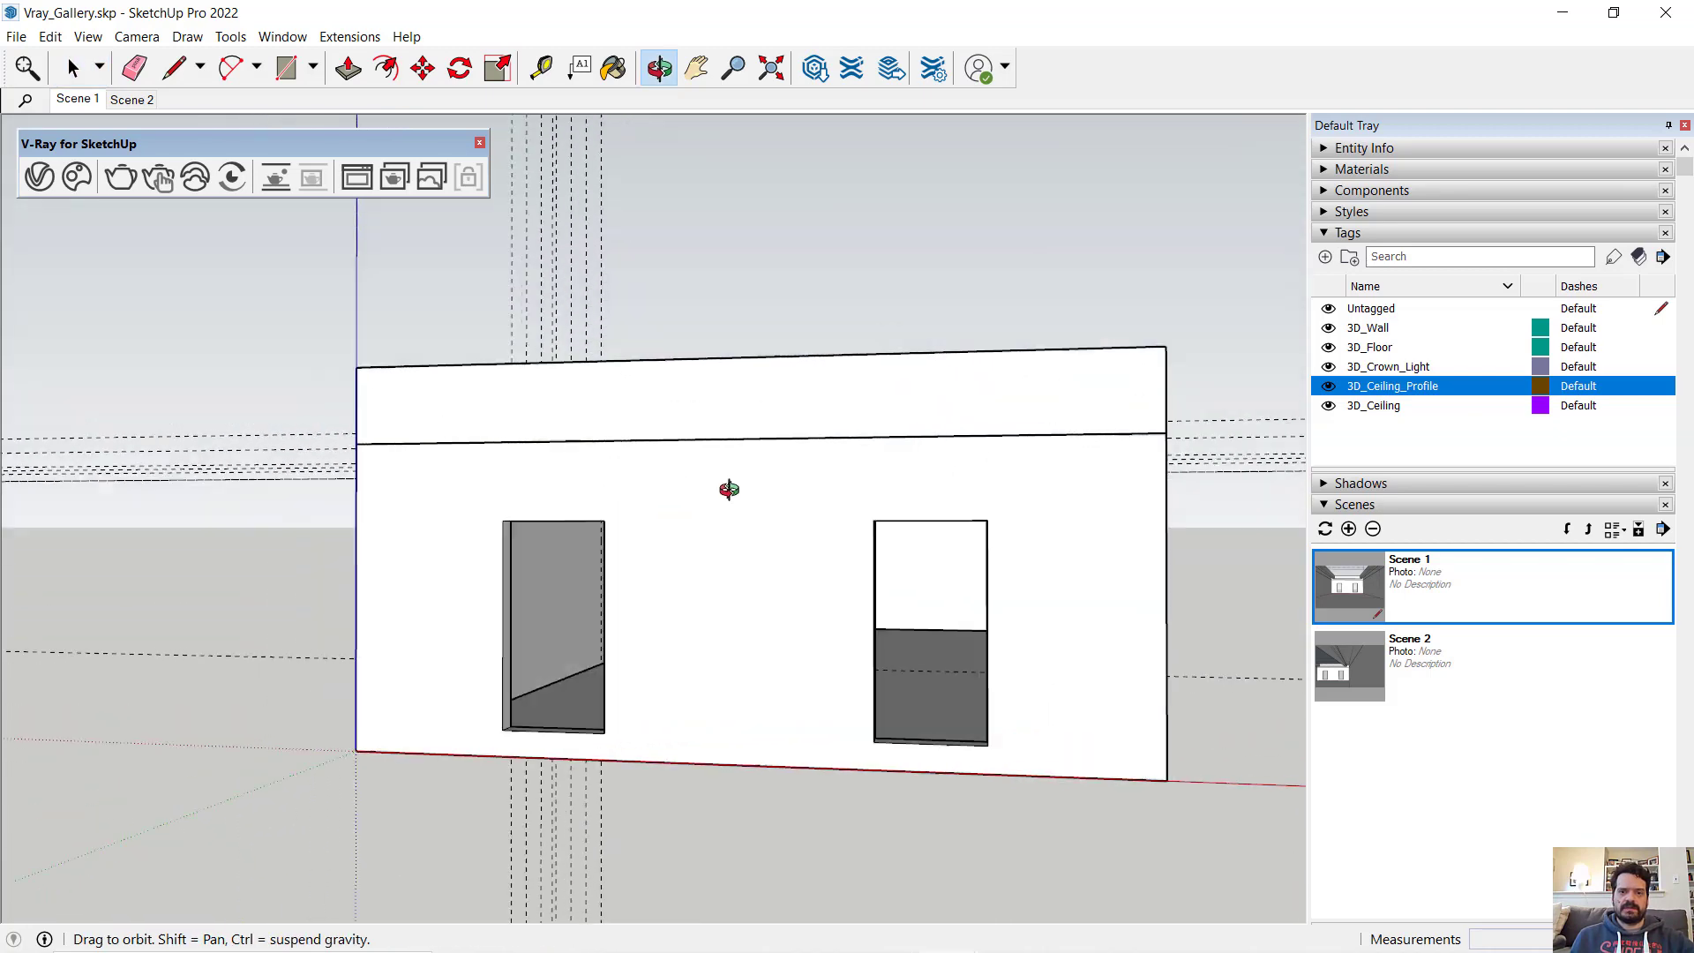
- Hide the 3D_Floor, 3D_Ceiling_Profile, 3D_Ceiling and 3D_Crown_Light tags and view the remaining walls from above
{"action": "scroll", "coordinate": [797, 484], "scroll_direction": "up", "scroll_amount": 4}
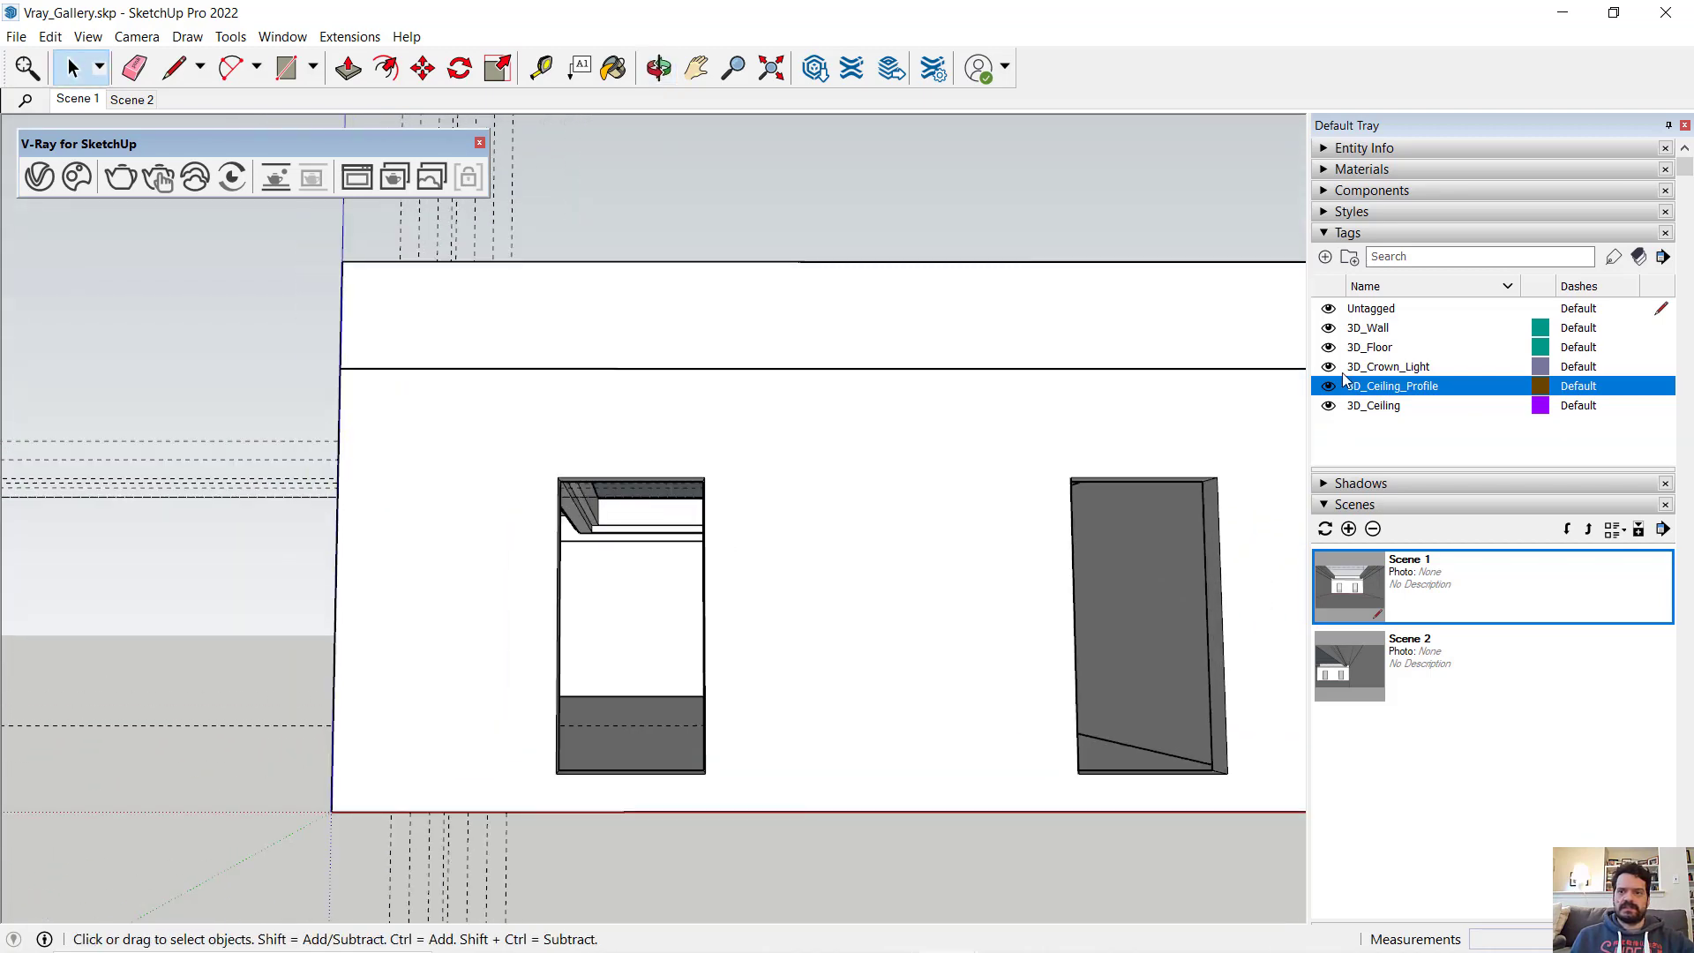
{"action": "left_click", "coordinate": [1329, 329]}
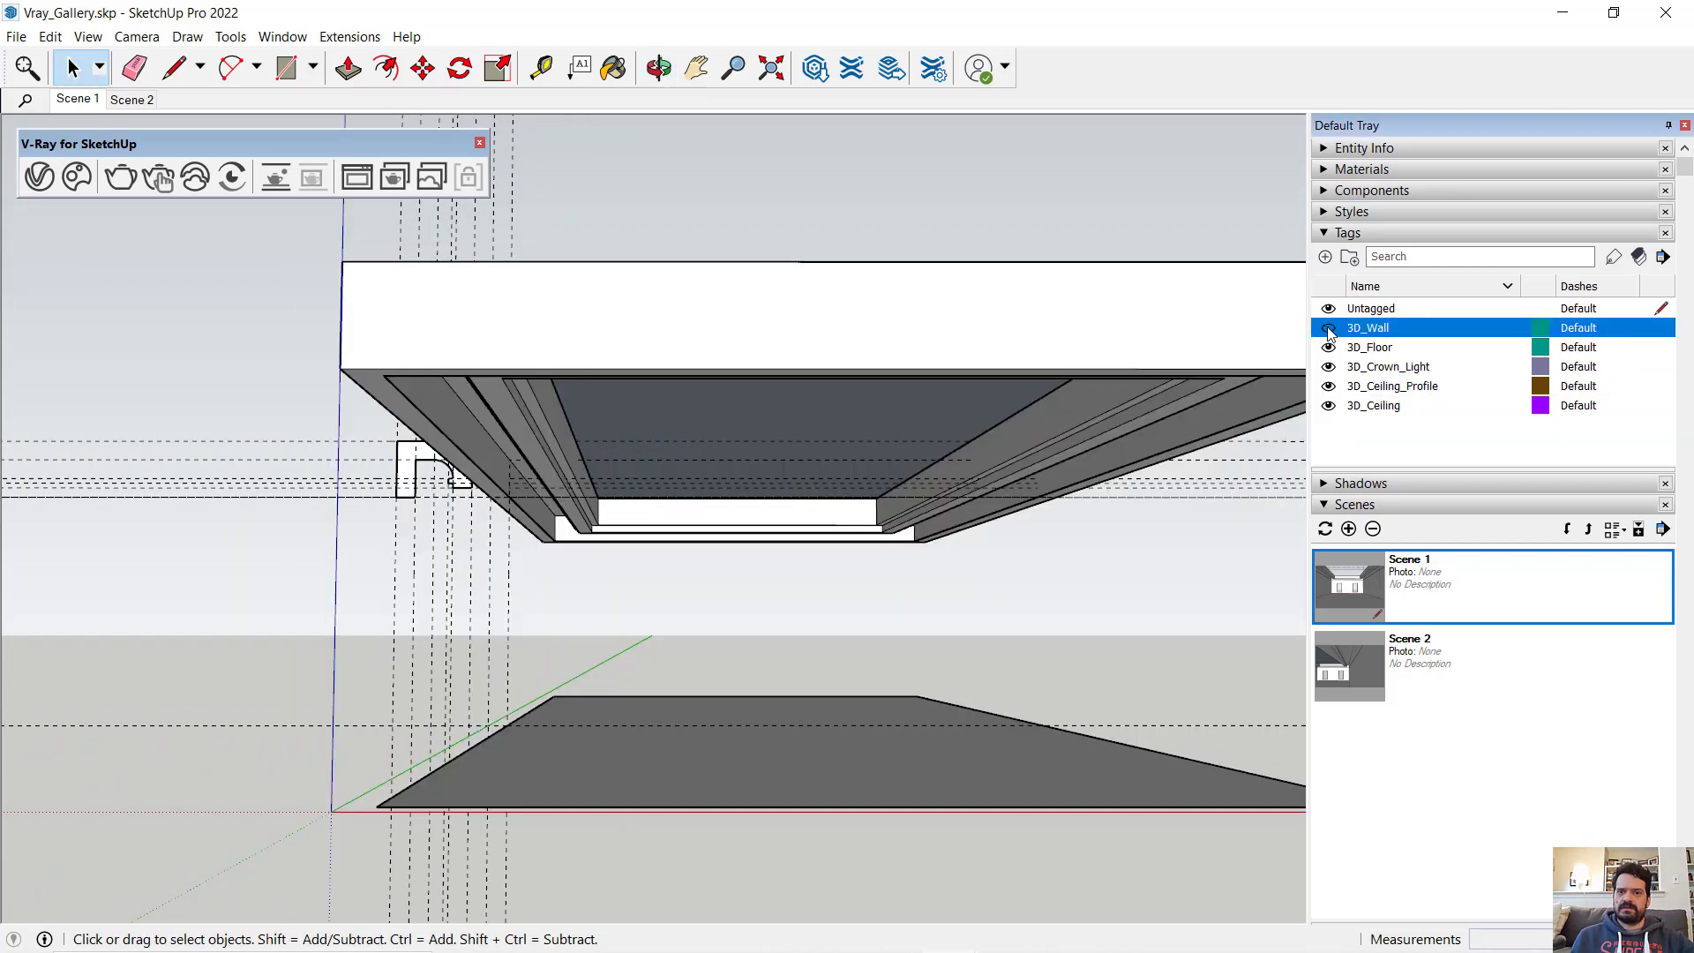
{"action": "left_click", "coordinate": [1329, 327]}
{"action": "left_click", "coordinate": [1329, 346]}
{"action": "left_click", "coordinate": [1329, 385]}
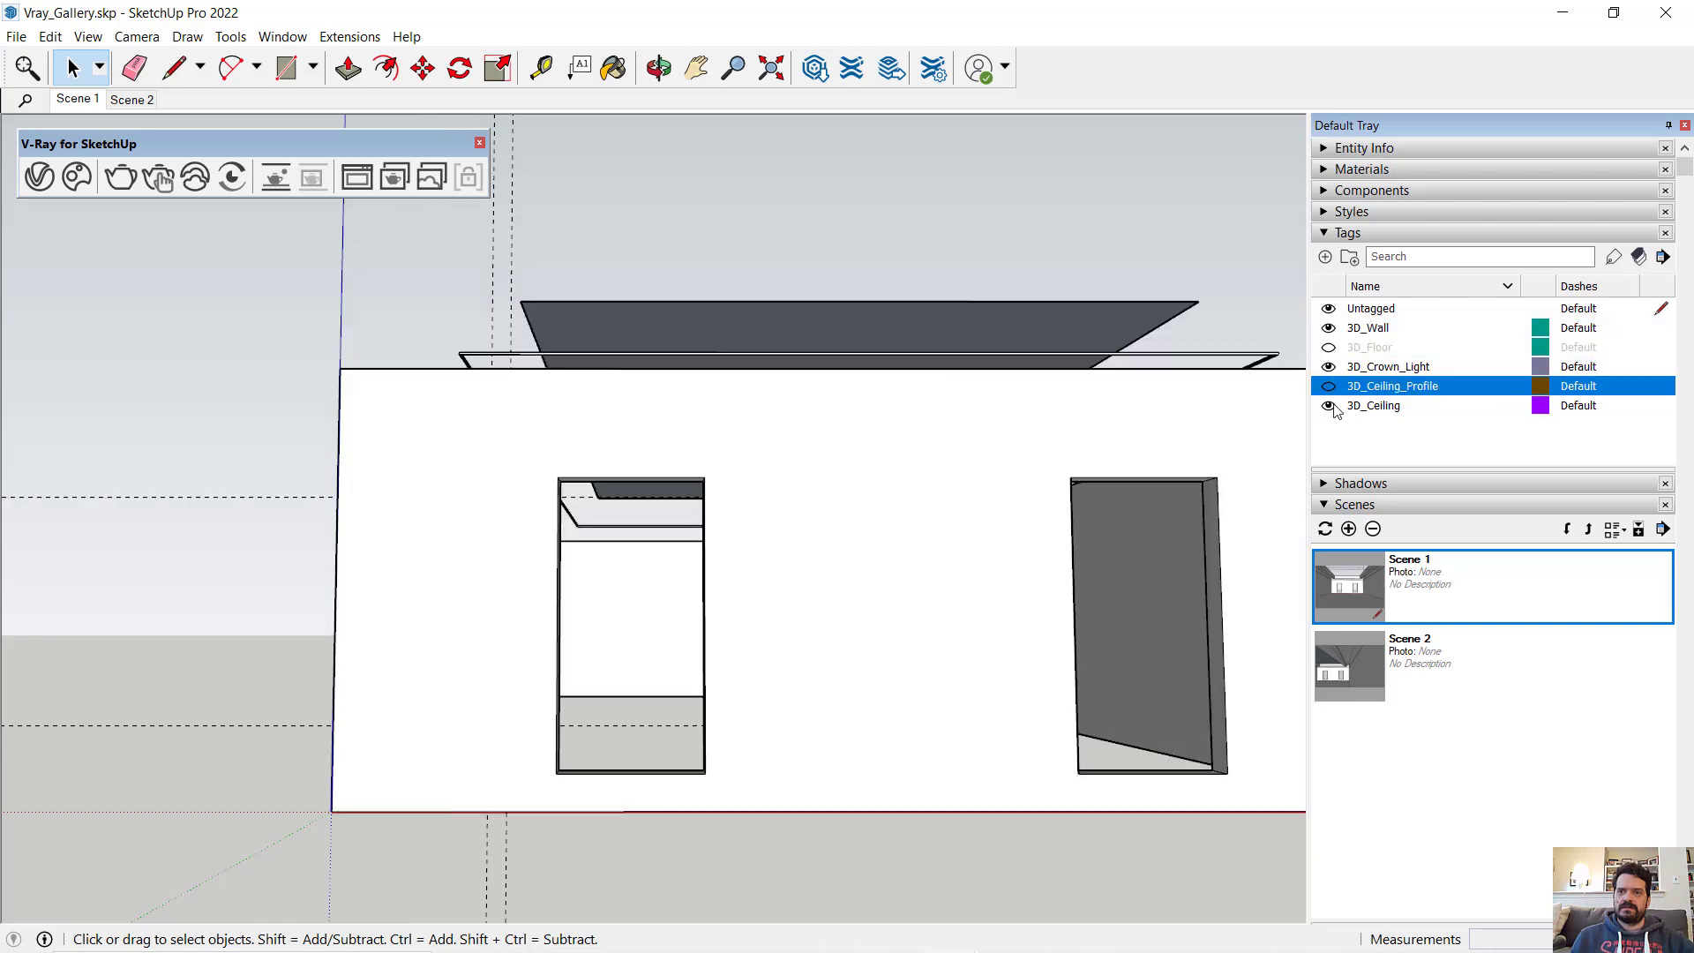
{"action": "left_click", "coordinate": [1329, 405]}
{"action": "left_click", "coordinate": [1329, 366]}
{"action": "middle_click_drag", "start_coordinate": [711, 409], "coordinate": [715, 600]}
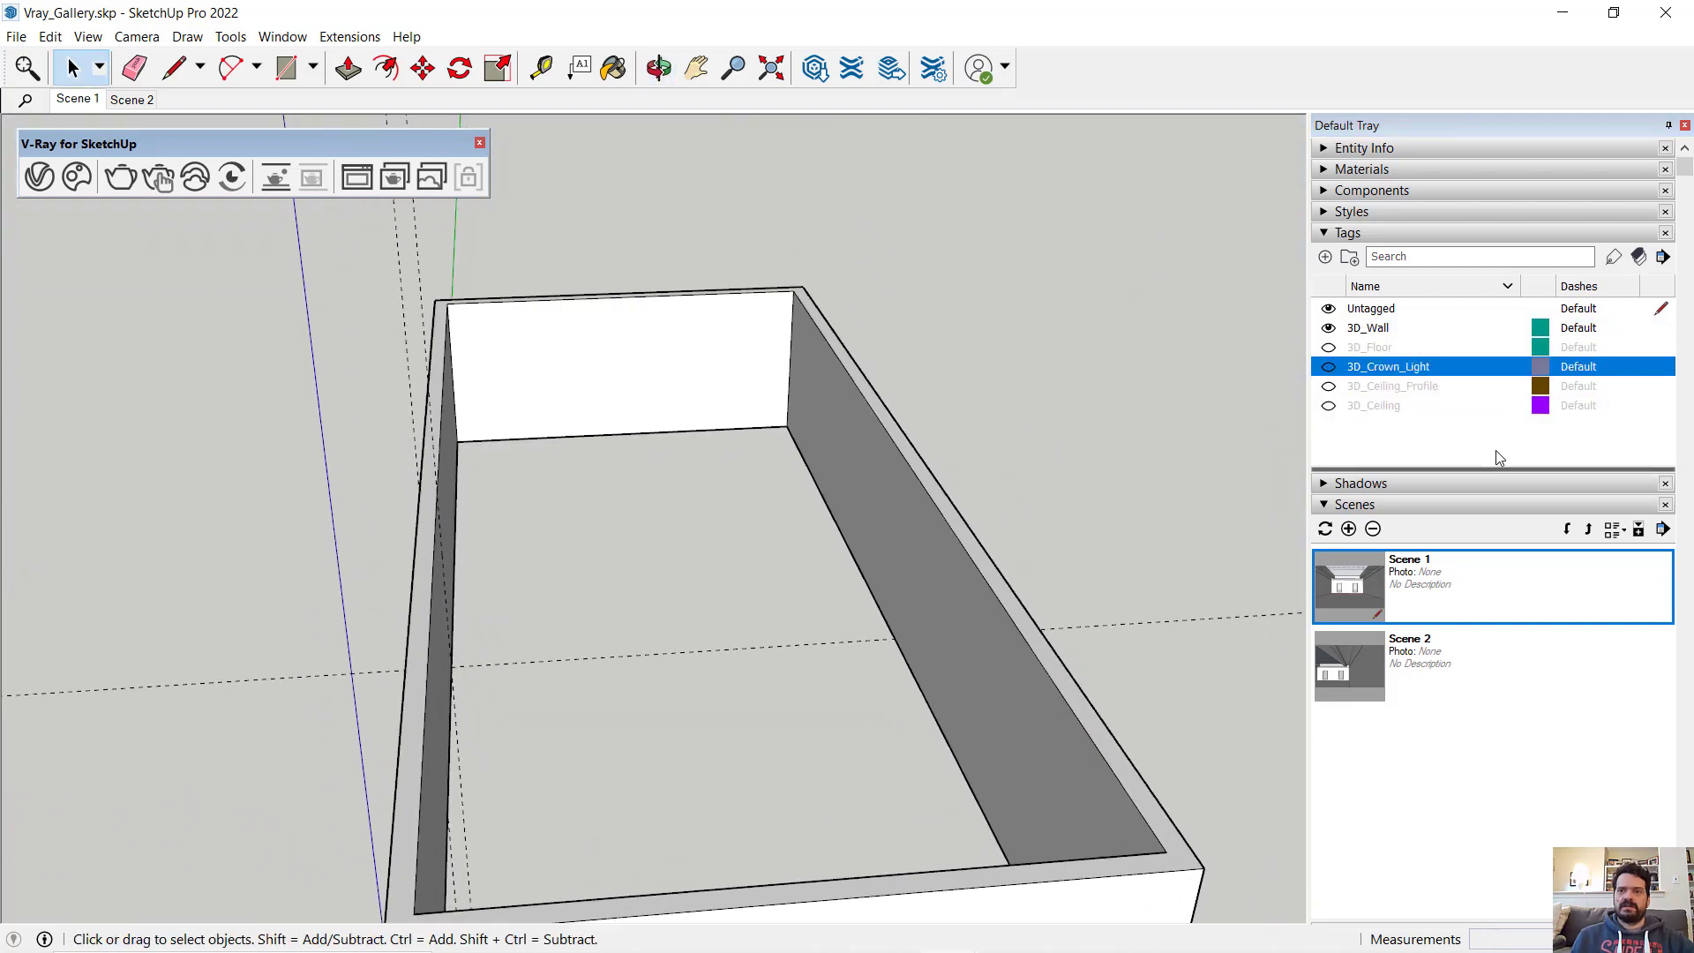
- Show the 3D_Ceiling_Profile tag and examine the profile's cross-section and its run around the room
{"action": "left_click", "coordinate": [1329, 386]}
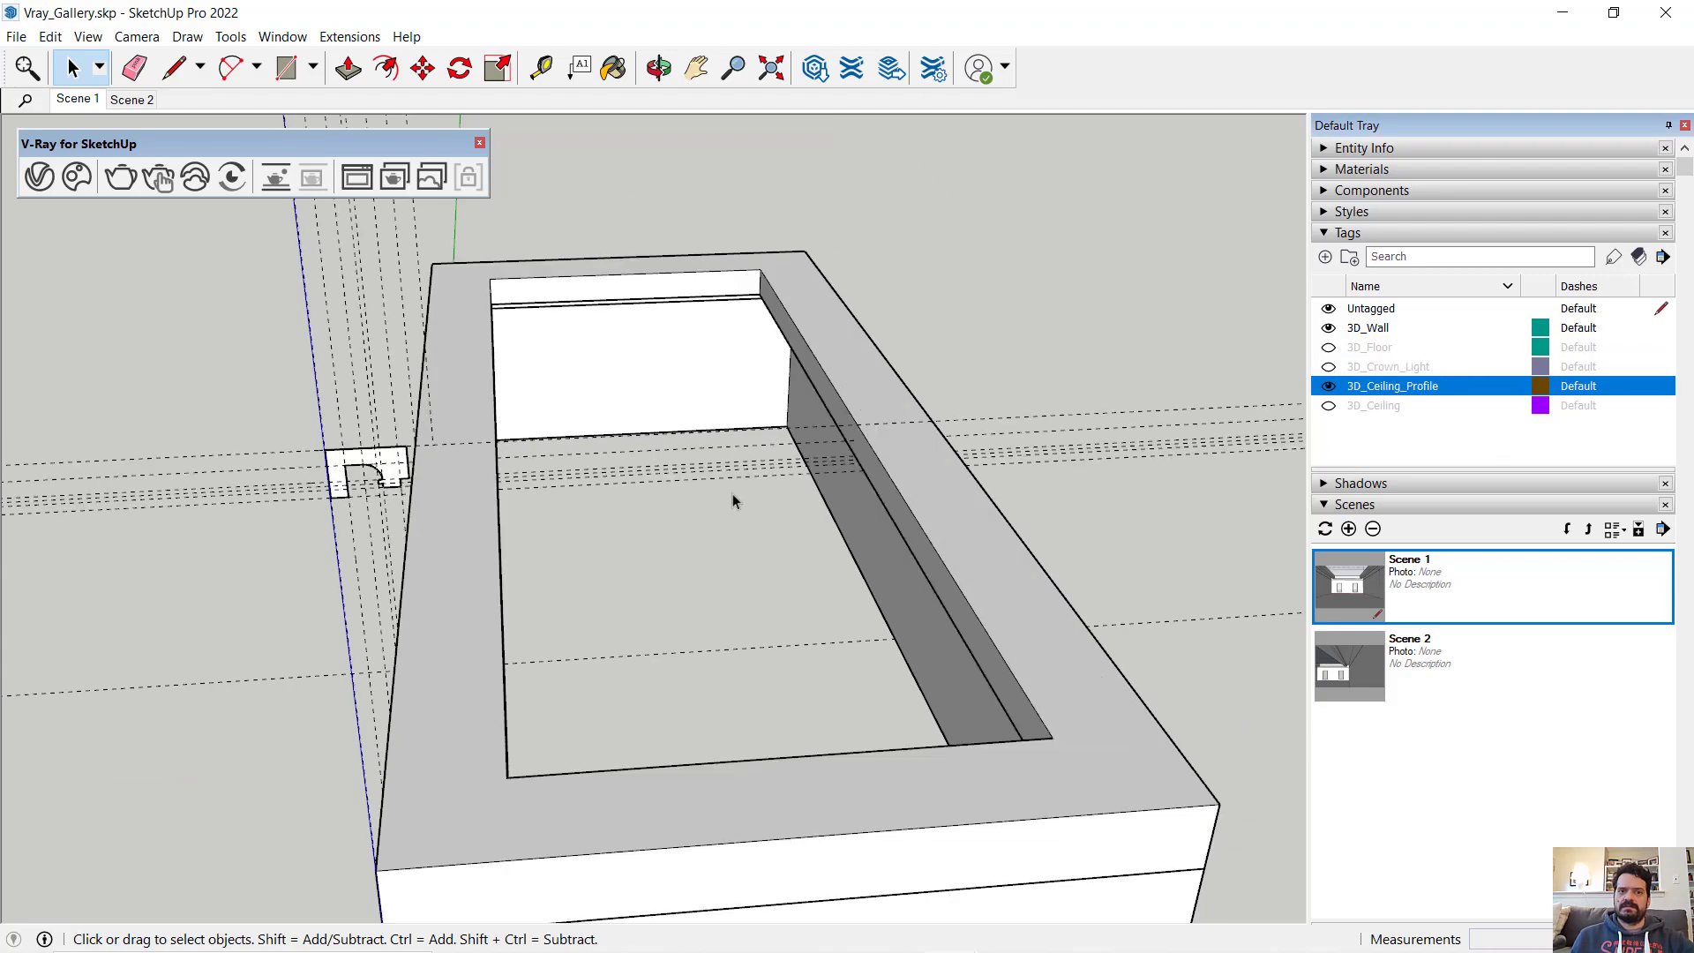
{"action": "middle_click_drag", "start_coordinate": [353, 522], "coordinate": [609, 389]}
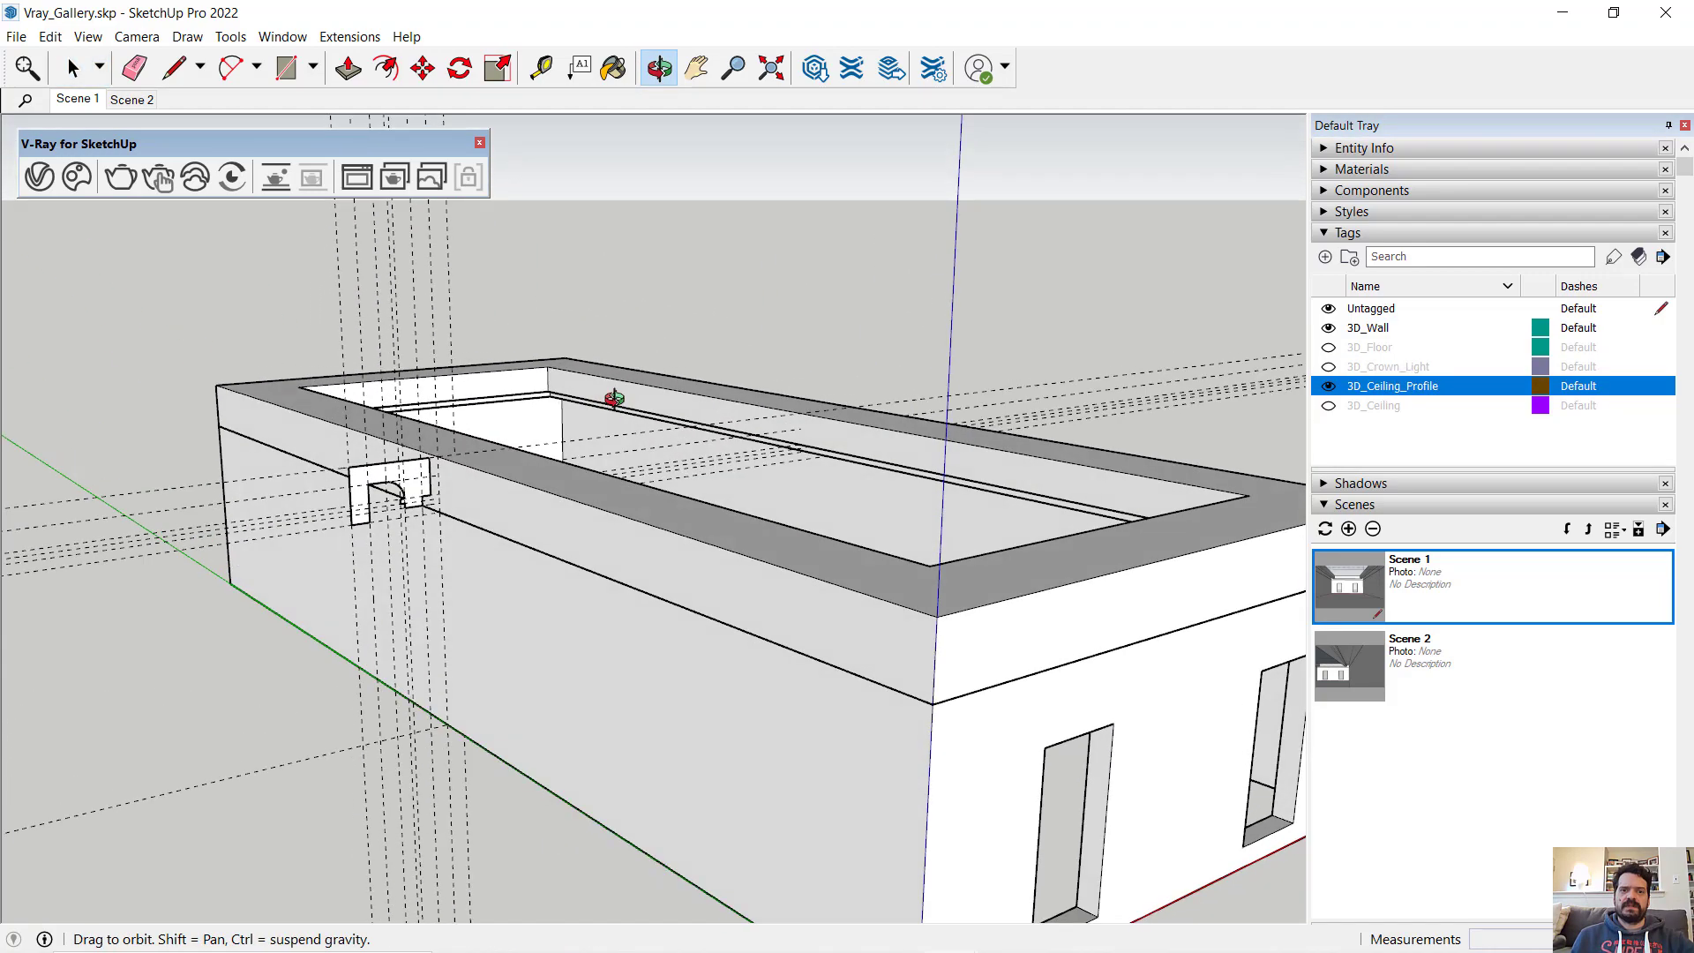
{"action": "scroll", "coordinate": [479, 465], "scroll_direction": "up", "scroll_amount": 5}
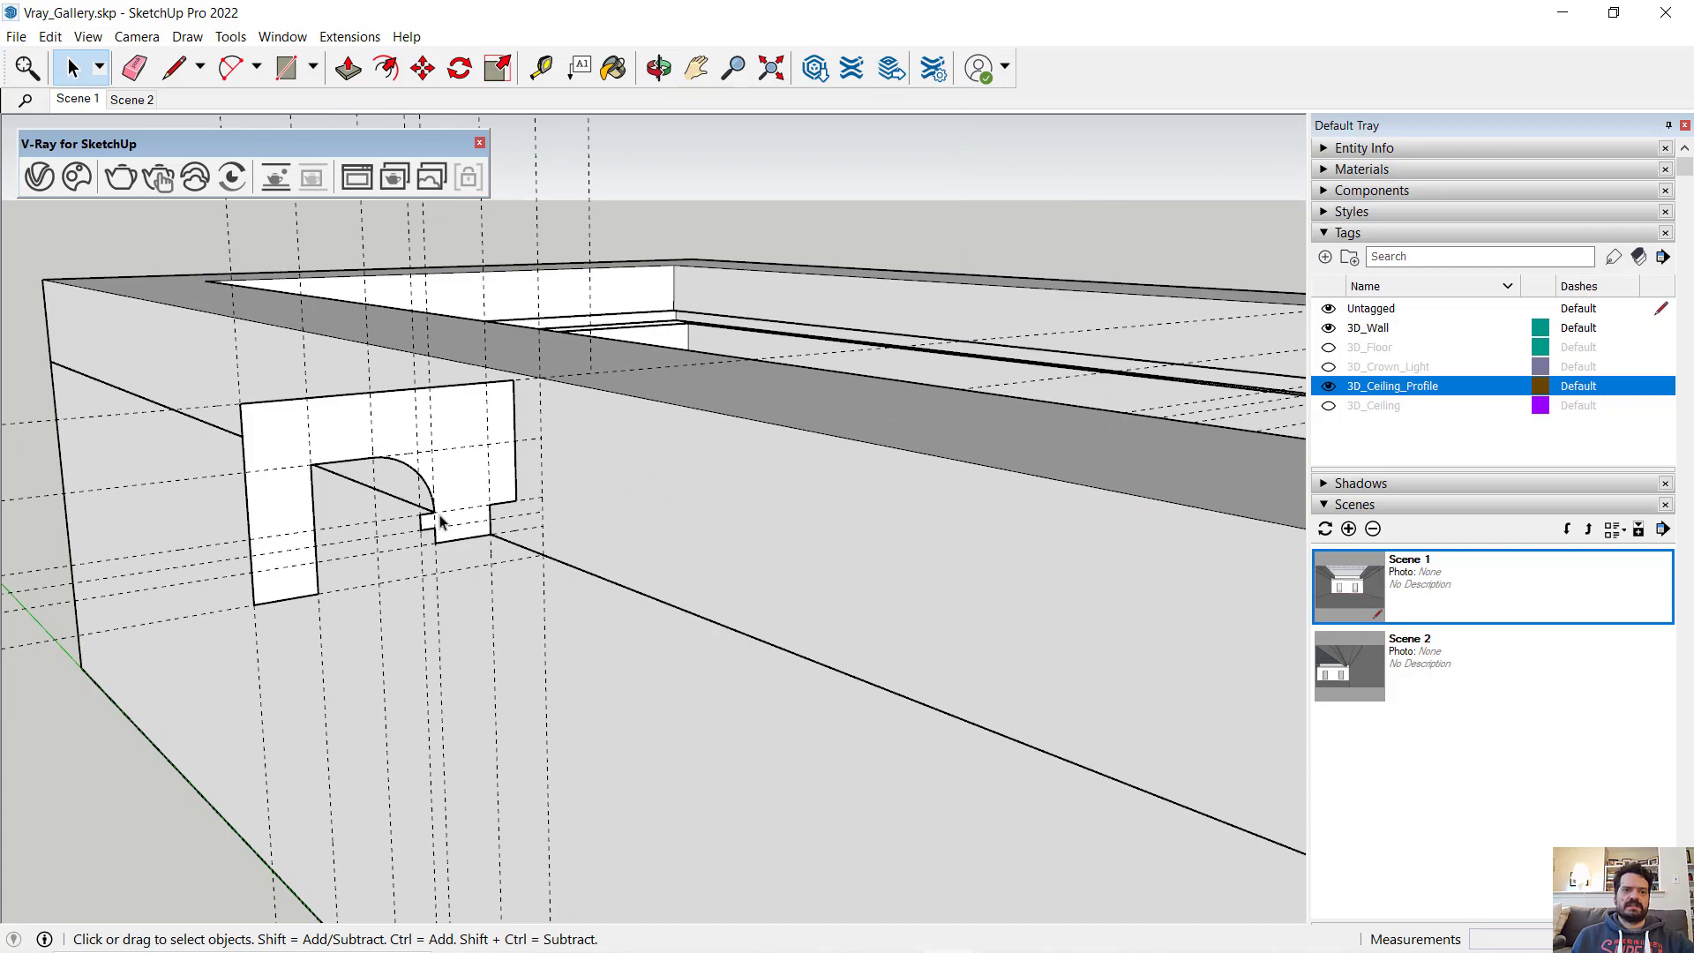
{"action": "middle_click_drag", "start_coordinate": [479, 460], "coordinate": [575, 341]}
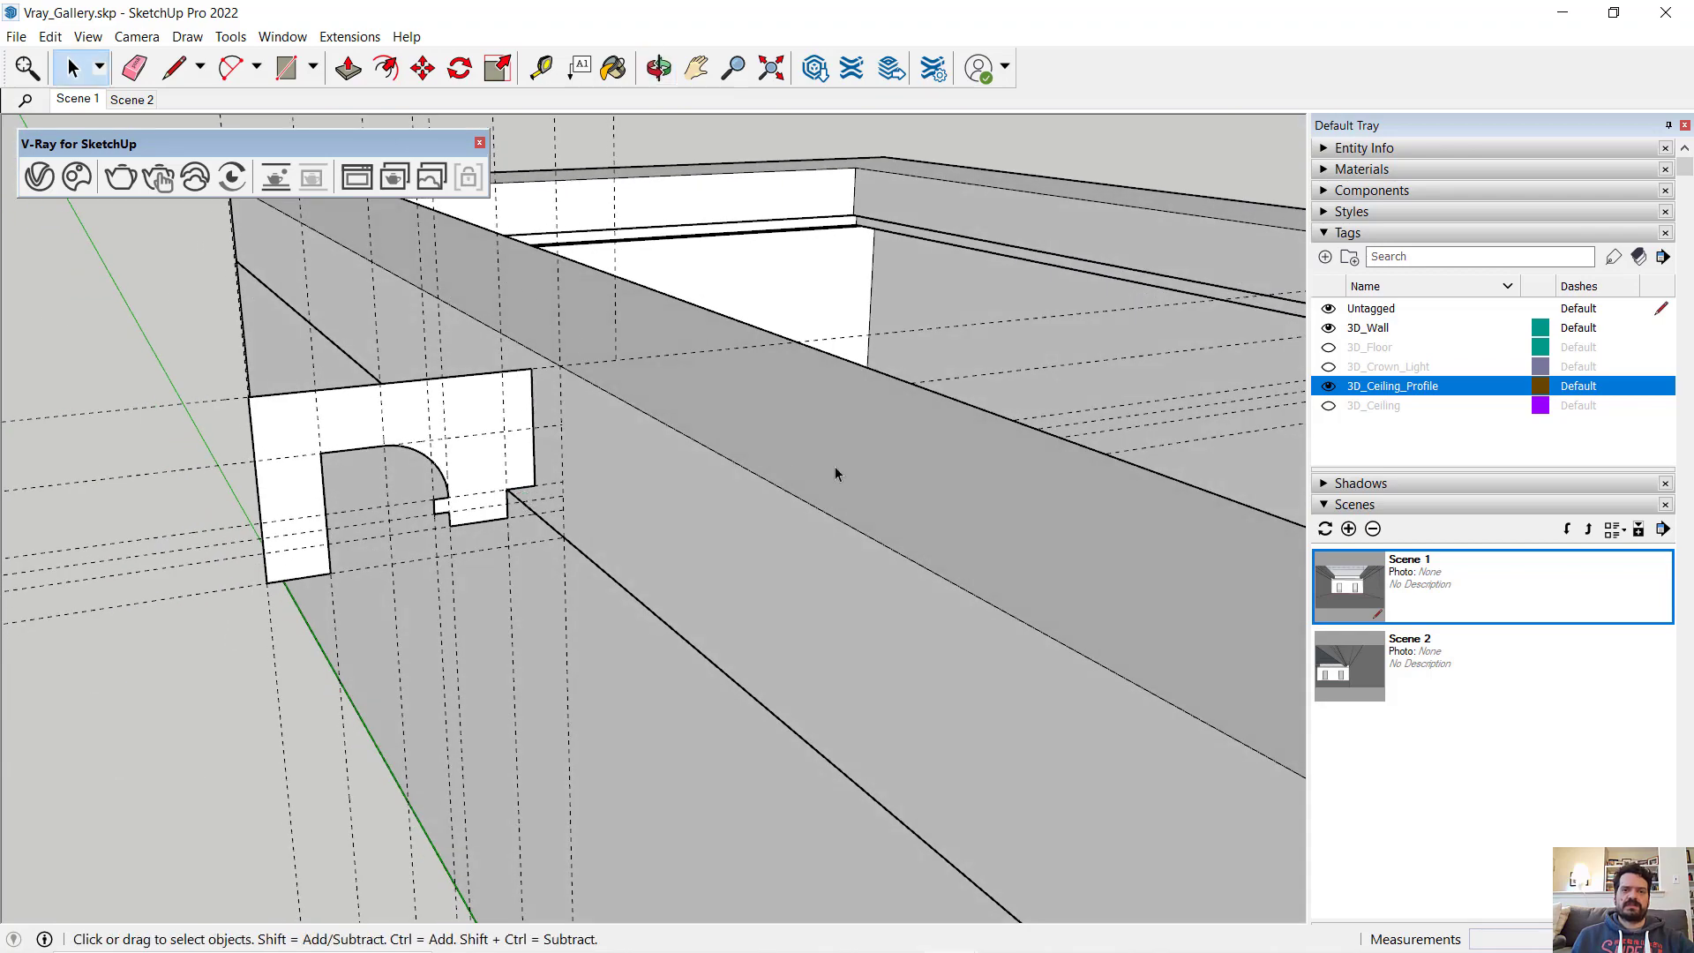
{"action": "middle_click_drag", "start_coordinate": [834, 466], "coordinate": [521, 358]}
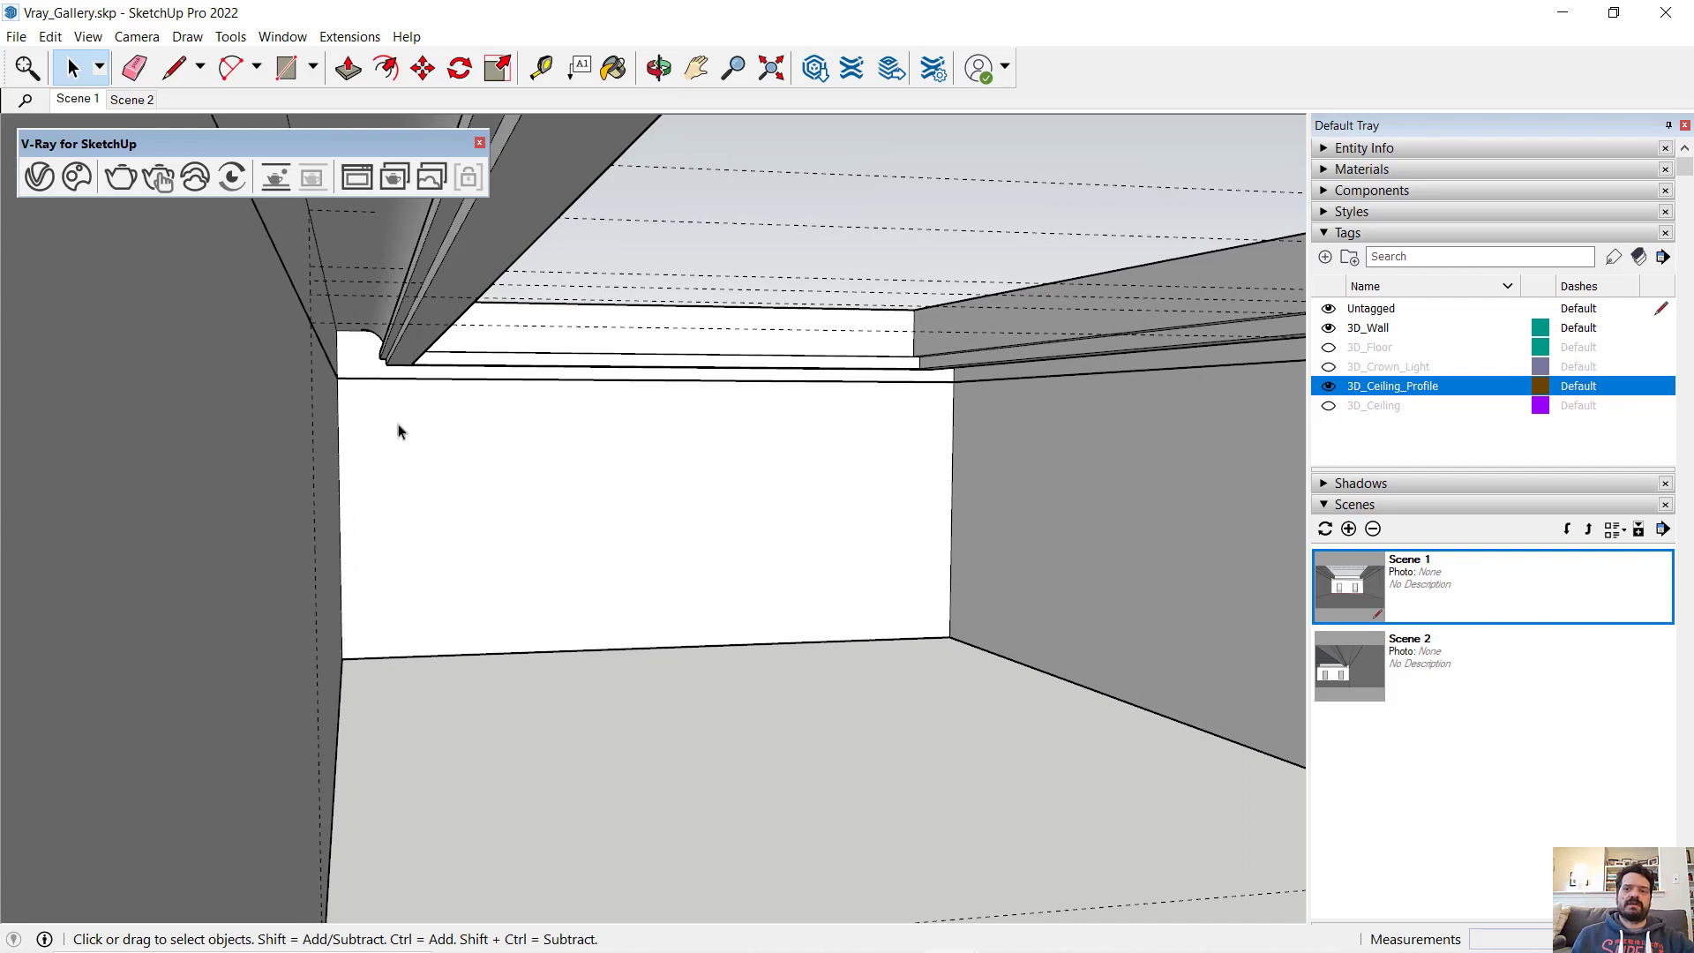
- Switch visibility from the 3D_Ceiling_Profile tag to 3D_Crown_Light and examine the light tube up close
{"action": "left_click", "coordinate": [1328, 385]}
{"action": "left_click", "coordinate": [1328, 366]}
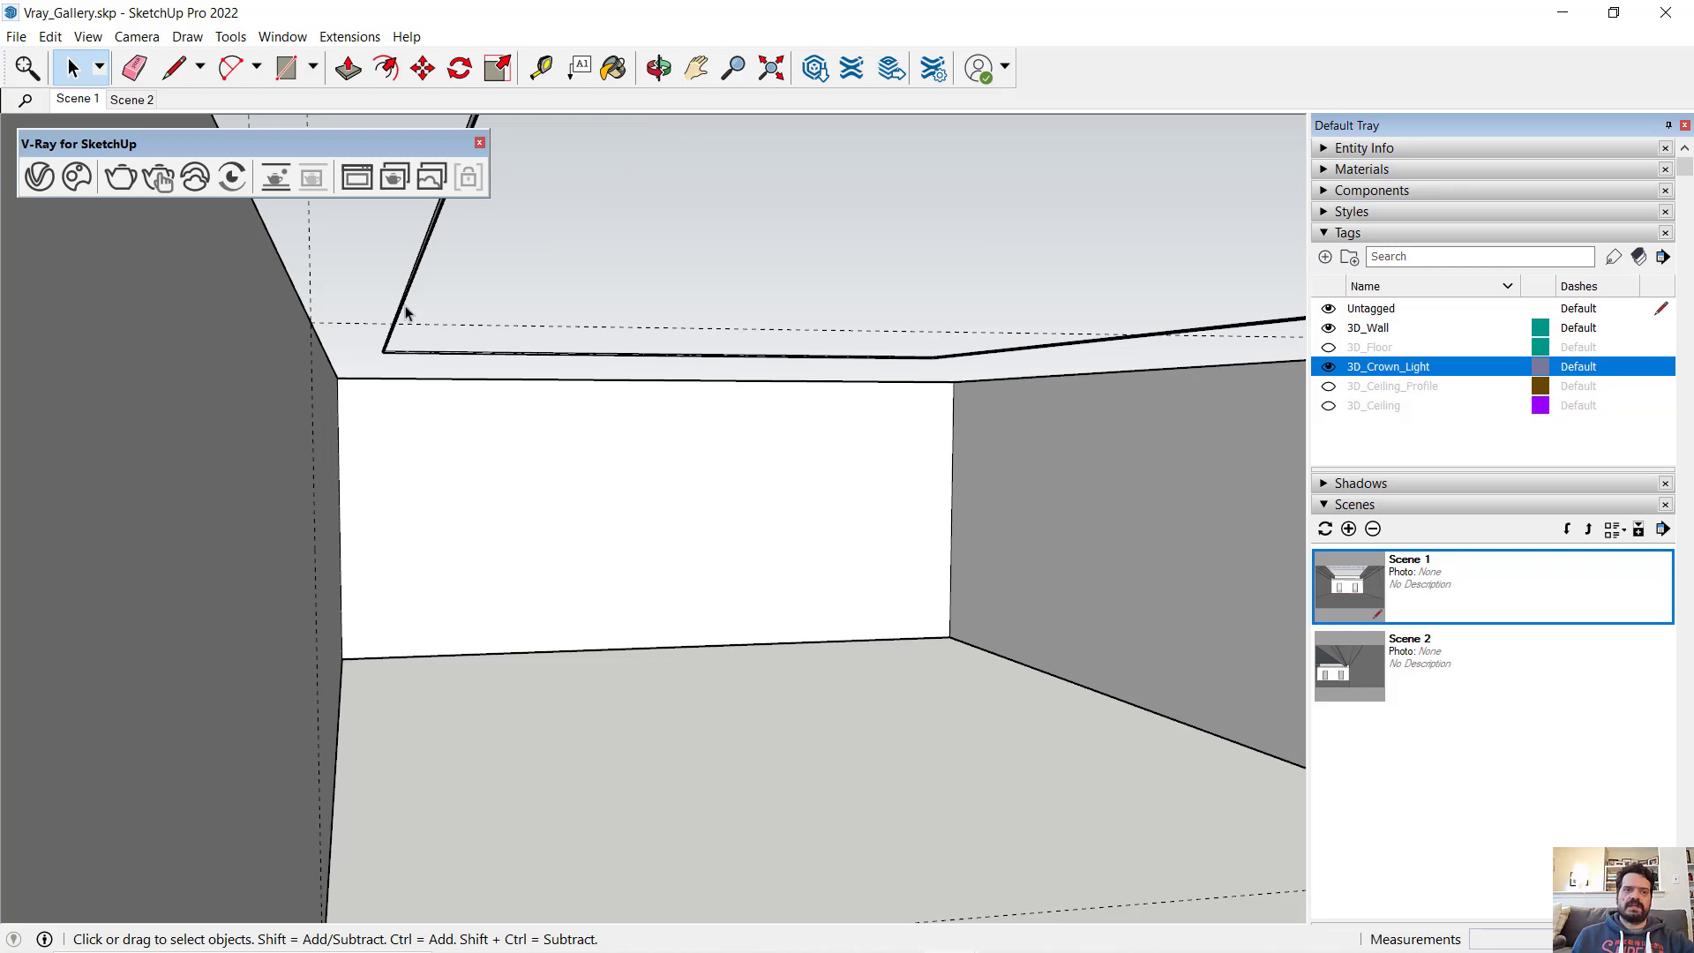
{"action": "mouse_move", "coordinate": [405, 312]}
{"action": "middle_mouse_down"}
{"action": "mouse_move", "coordinate": [389, 450]}
{"action": "mouse_move", "coordinate": [353, 466]}
{"action": "mouse_move", "coordinate": [363, 416]}
{"action": "middle_mouse_up"}
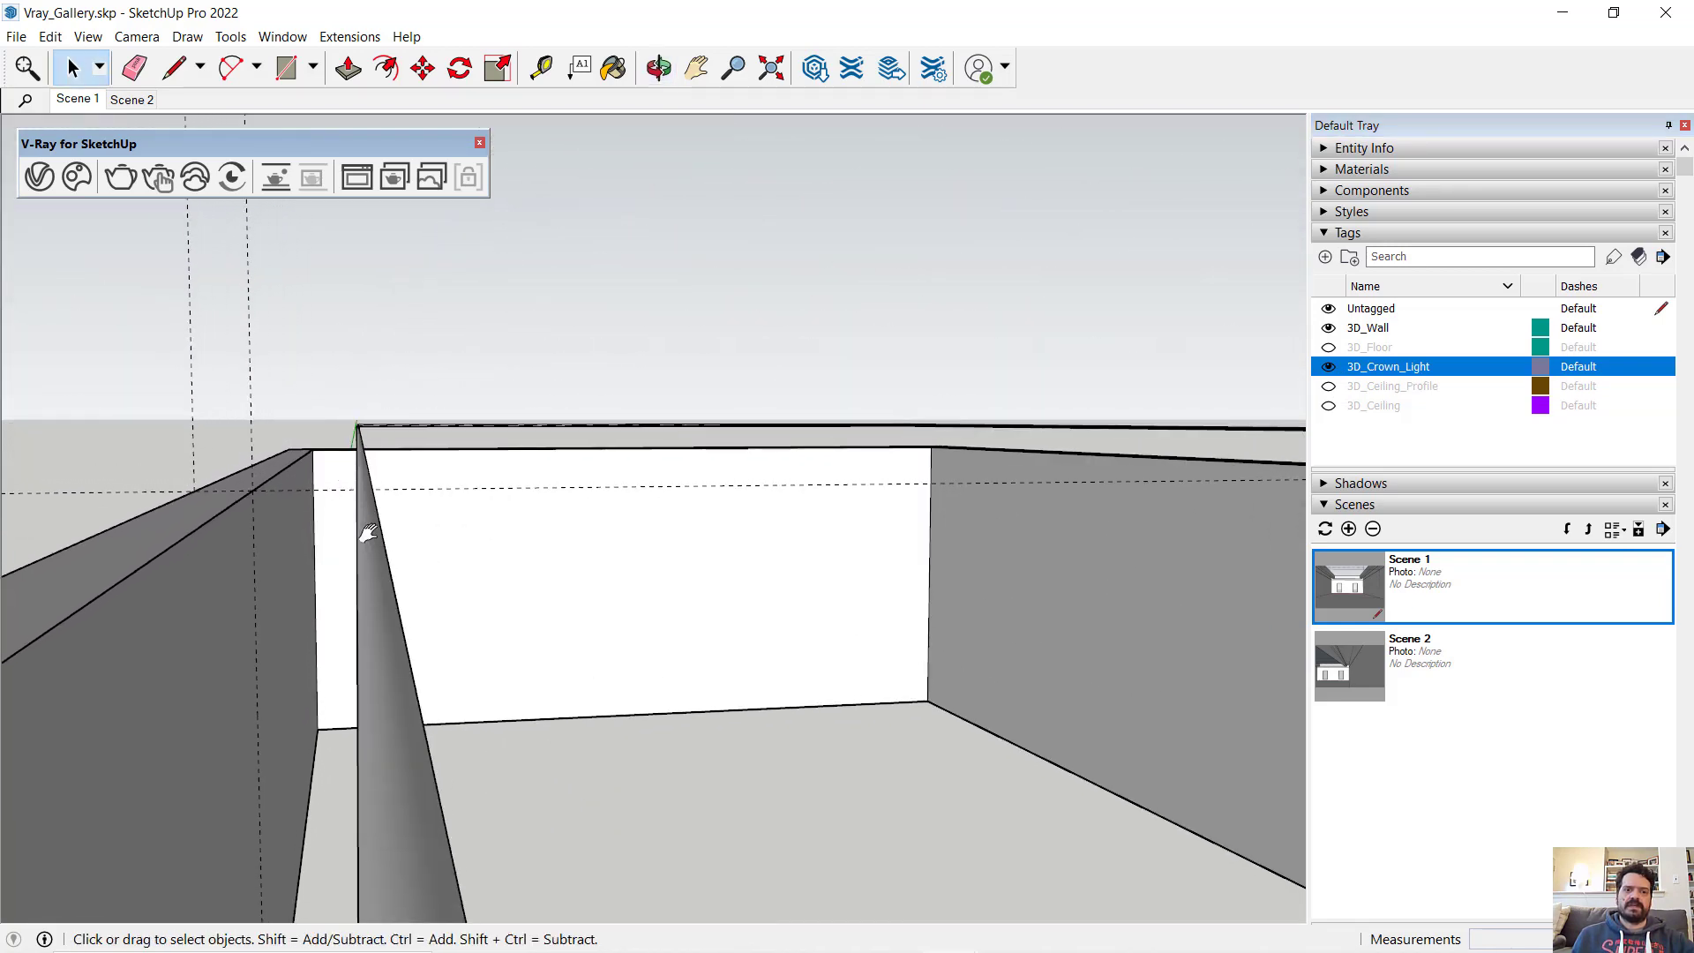
{"action": "middle_click_drag", "start_coordinate": [368, 532], "coordinate": [551, 506]}
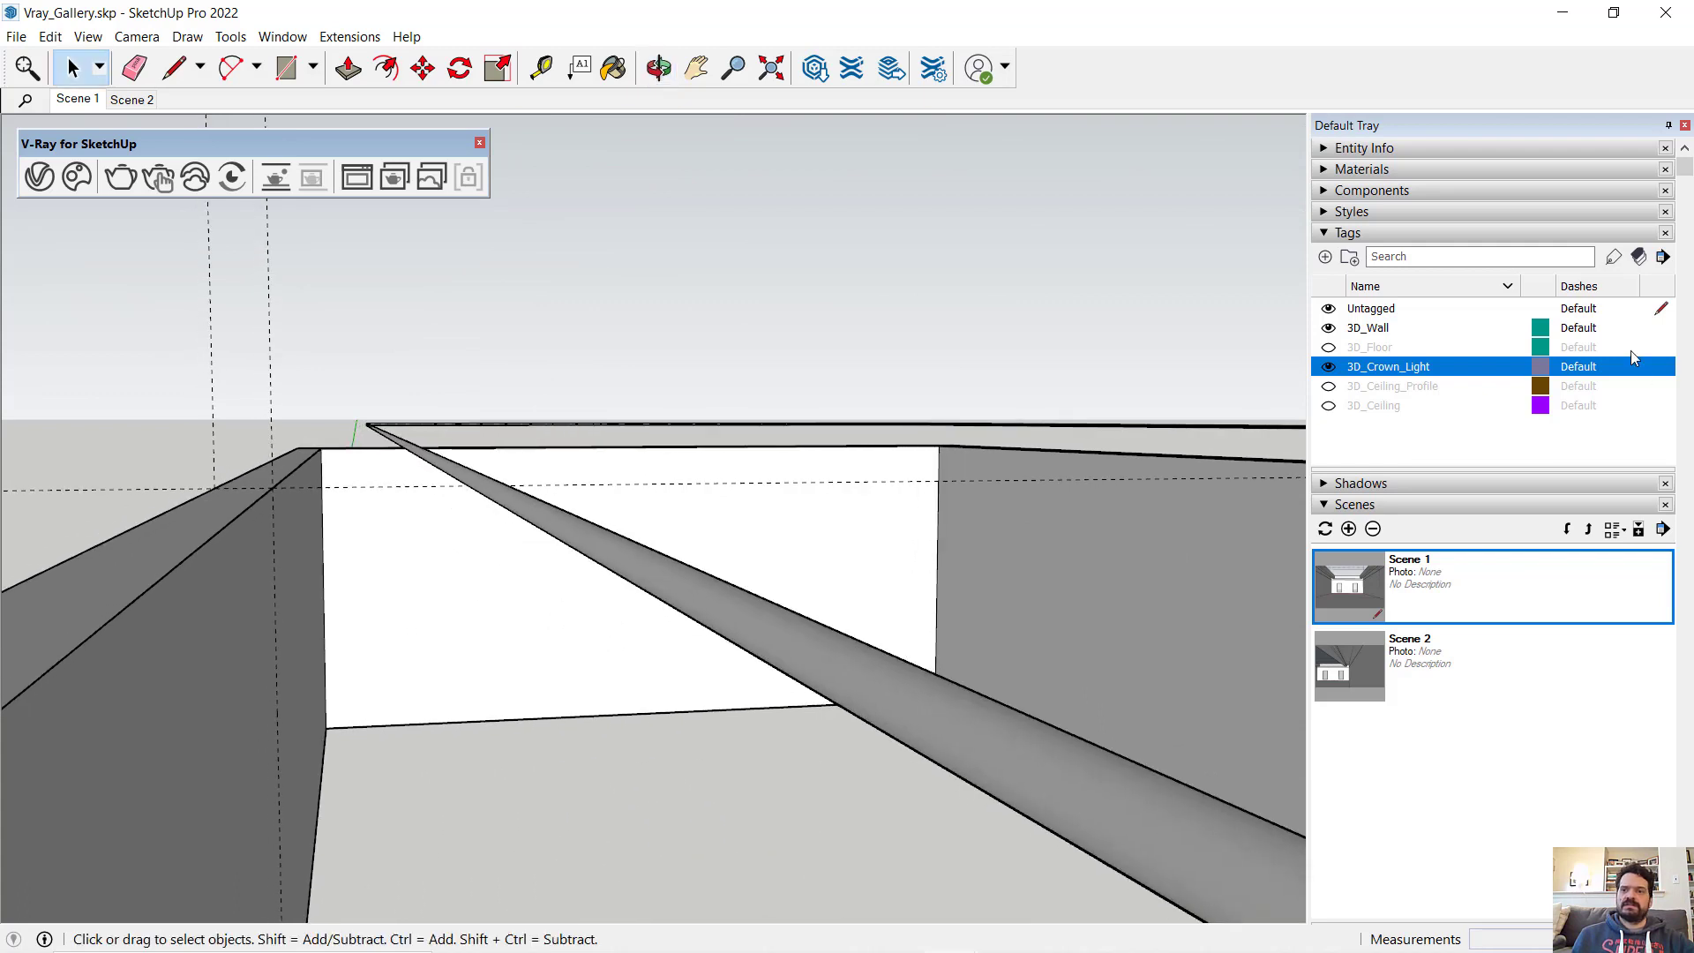
- Show the 3D_Ceiling_Profile, 3D_Floor and 3D_Ceiling tags and return to the Scene 1 view
{"action": "left_click", "coordinate": [1329, 387]}
{"action": "middle_click_drag", "start_coordinate": [593, 488], "coordinate": [431, 587]}
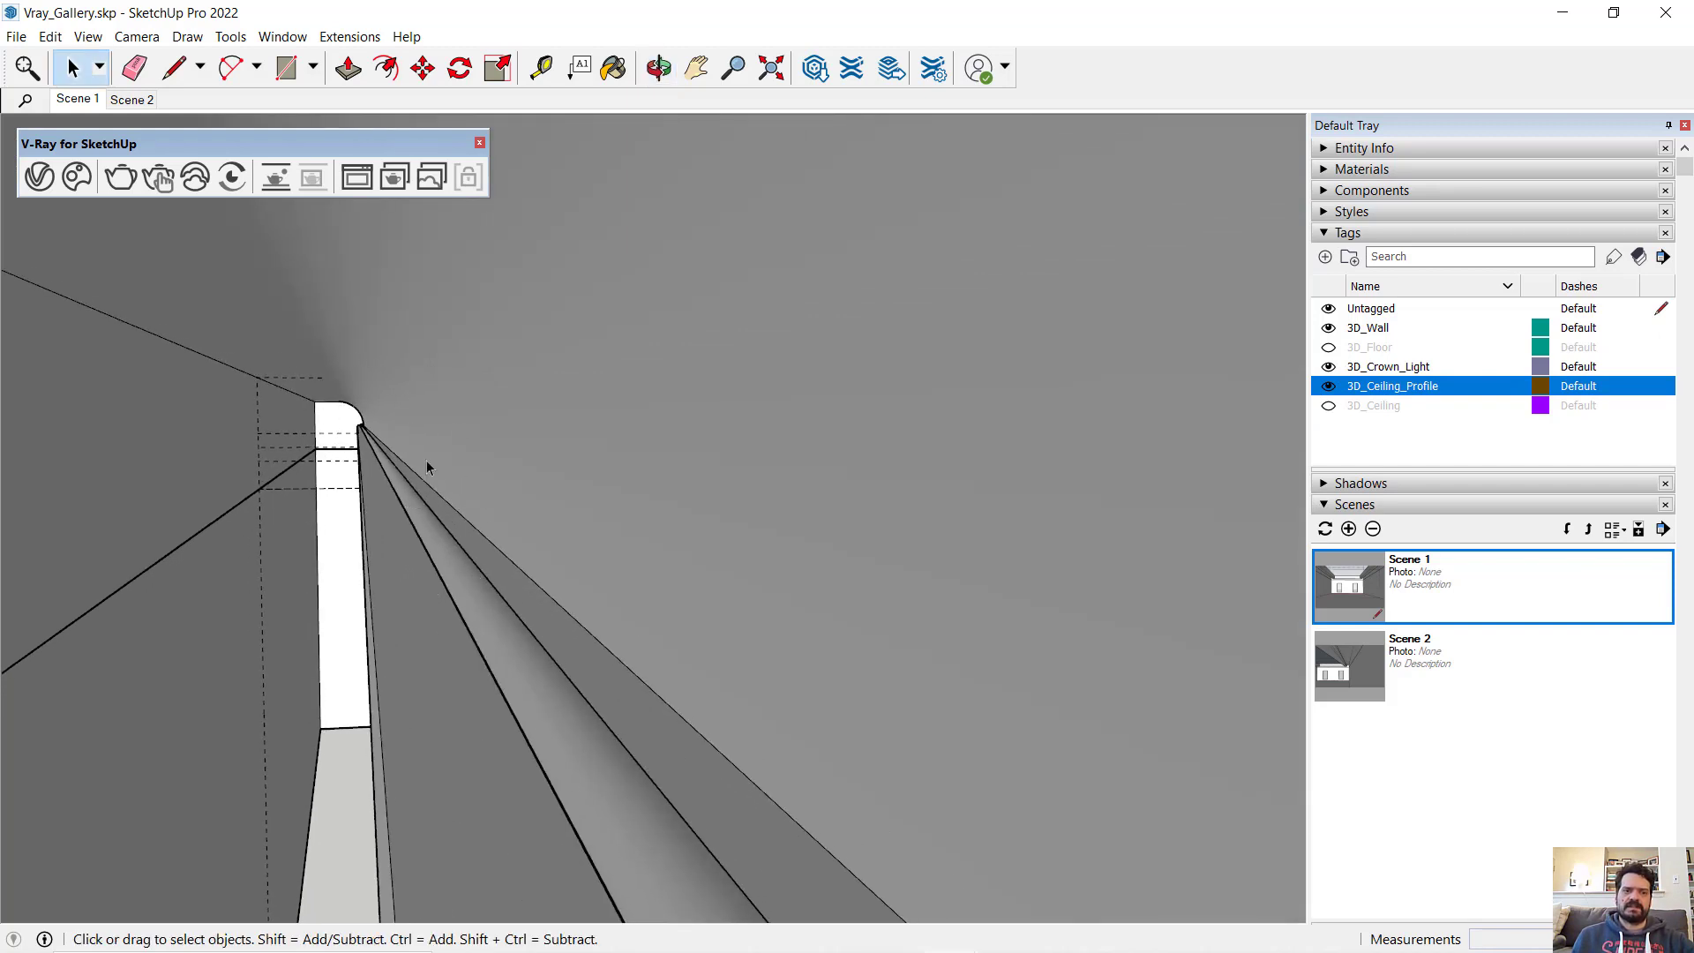
{"action": "left_click", "coordinate": [1329, 346]}
{"action": "left_click", "coordinate": [1329, 405]}
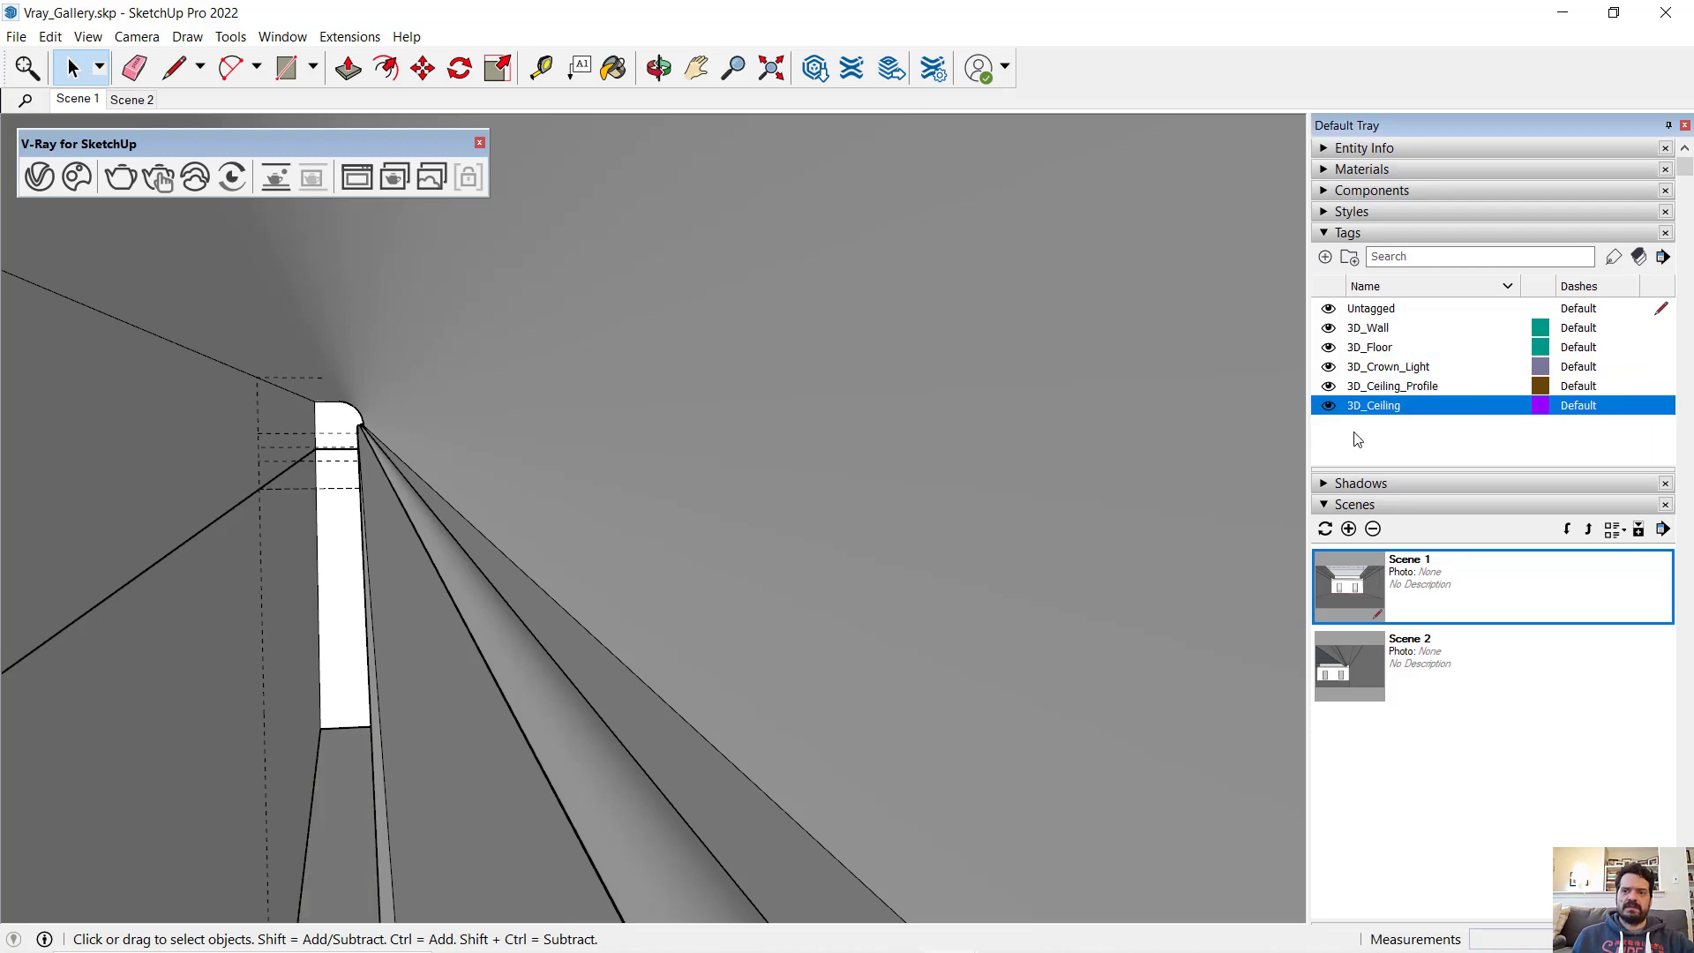
{"action": "left_click", "coordinate": [1412, 581]}
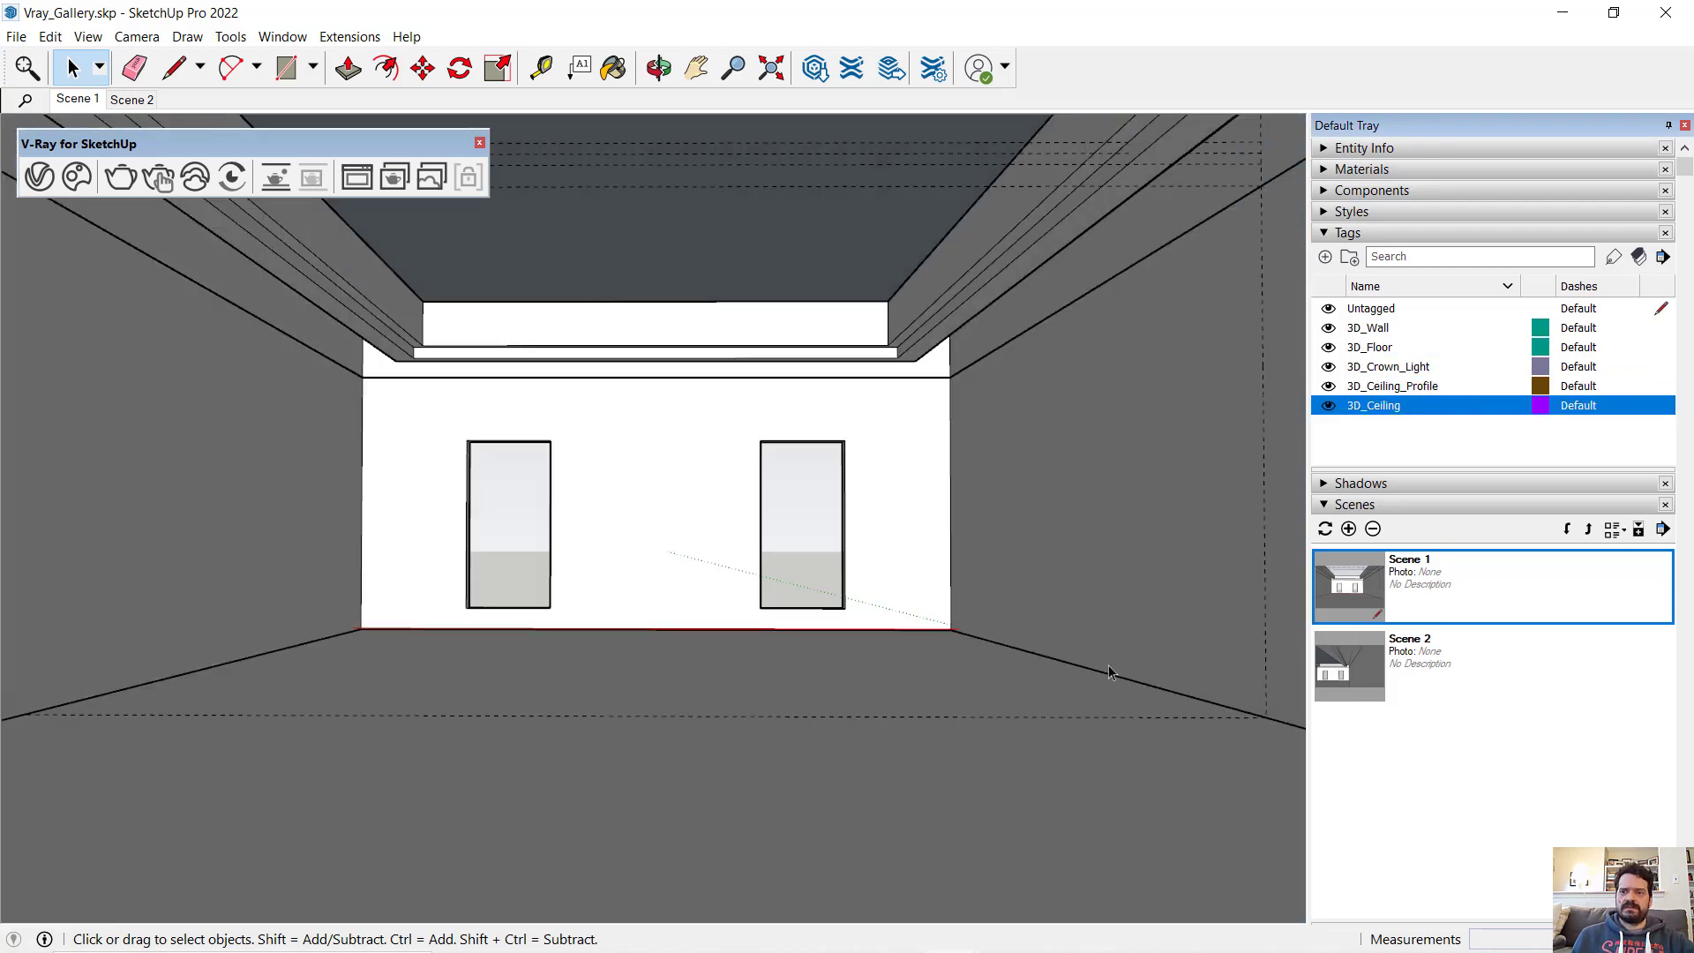
- Turn on shadows and set the sun to 01:28 PM on 11/22
{"action": "left_click", "coordinate": [1325, 232]}
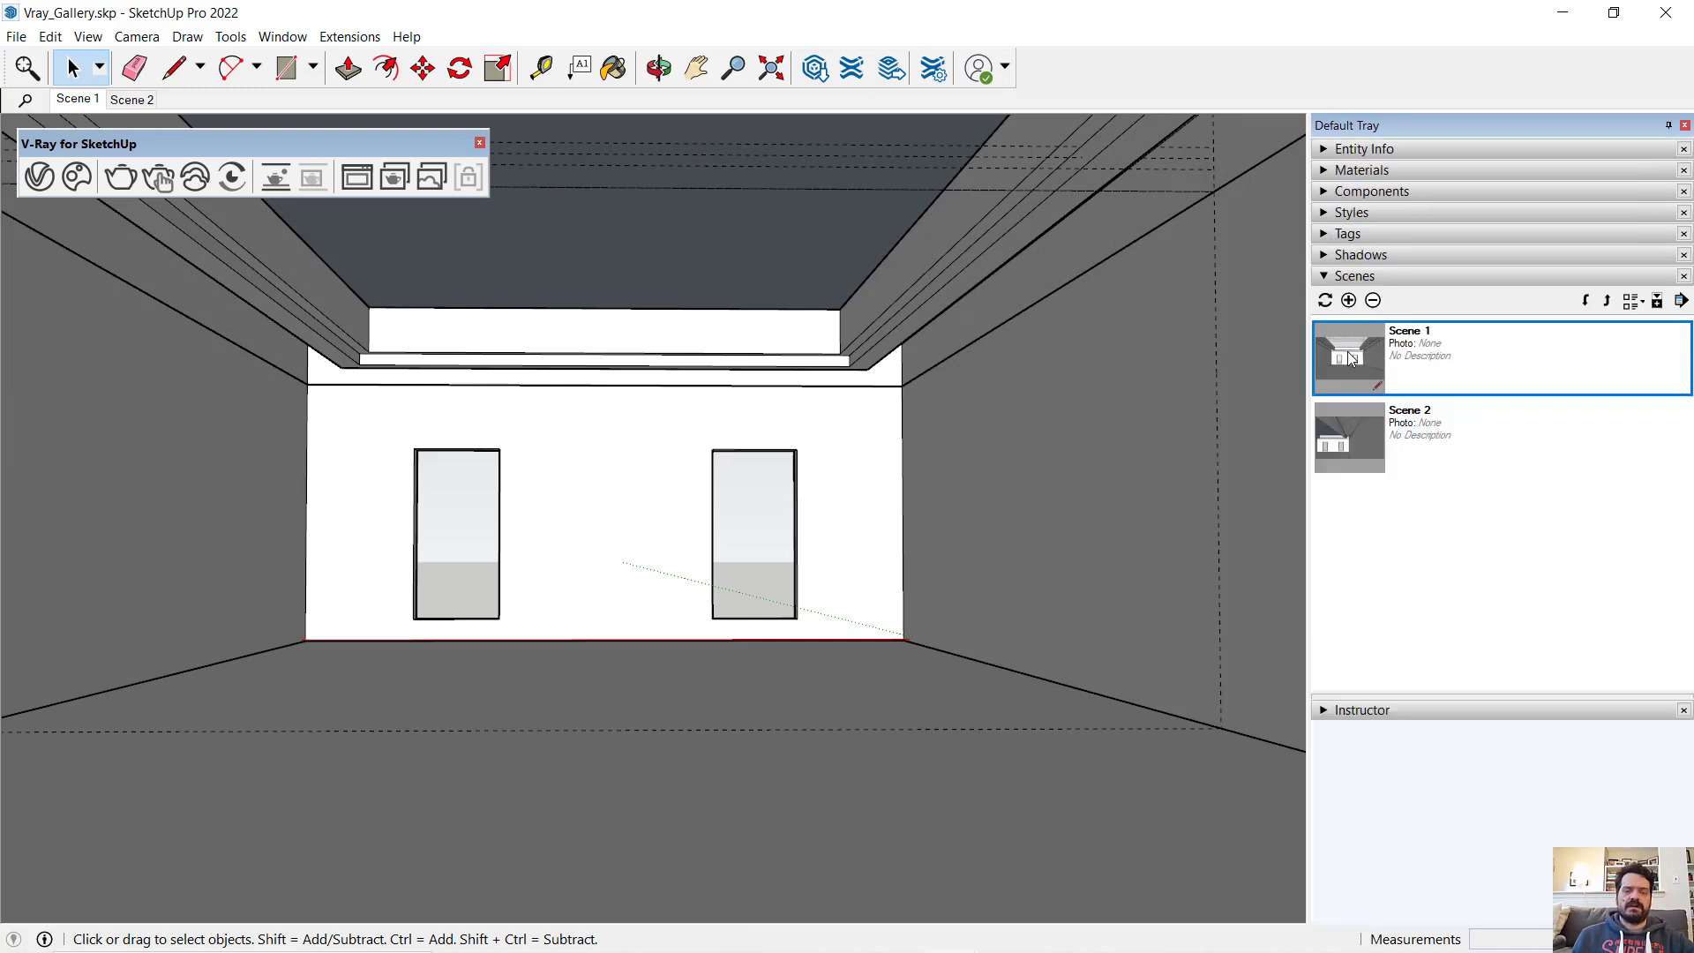
{"action": "left_click", "coordinate": [1362, 255]}
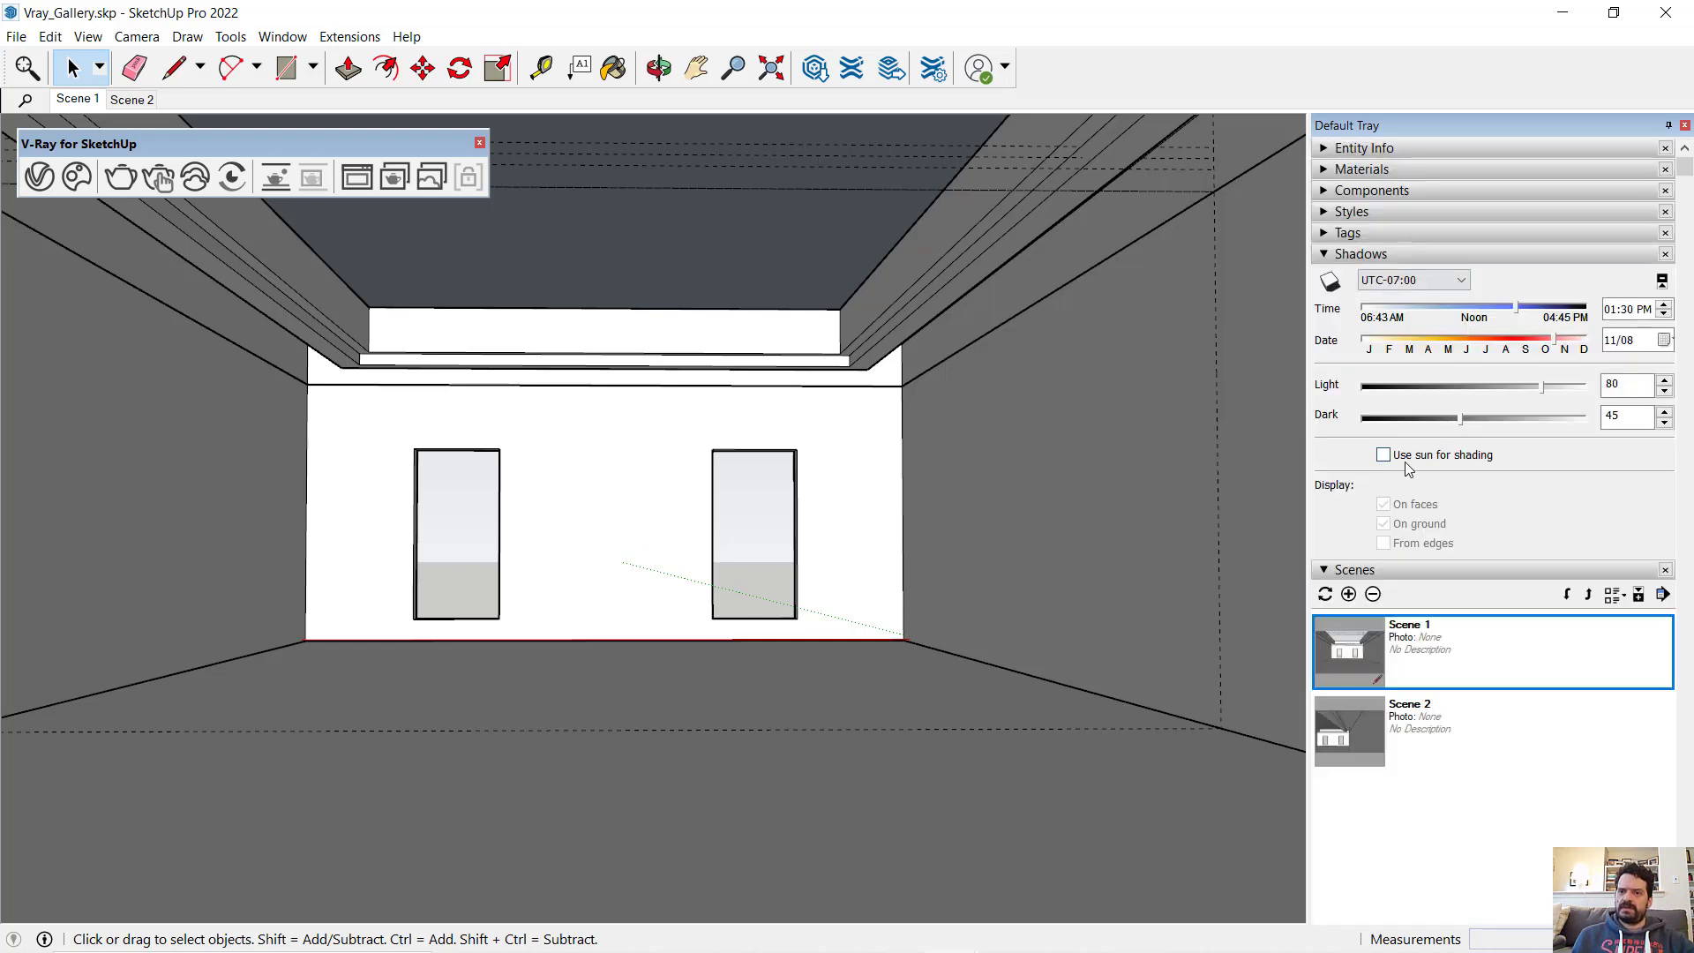
{"action": "left_click", "coordinate": [1330, 280]}
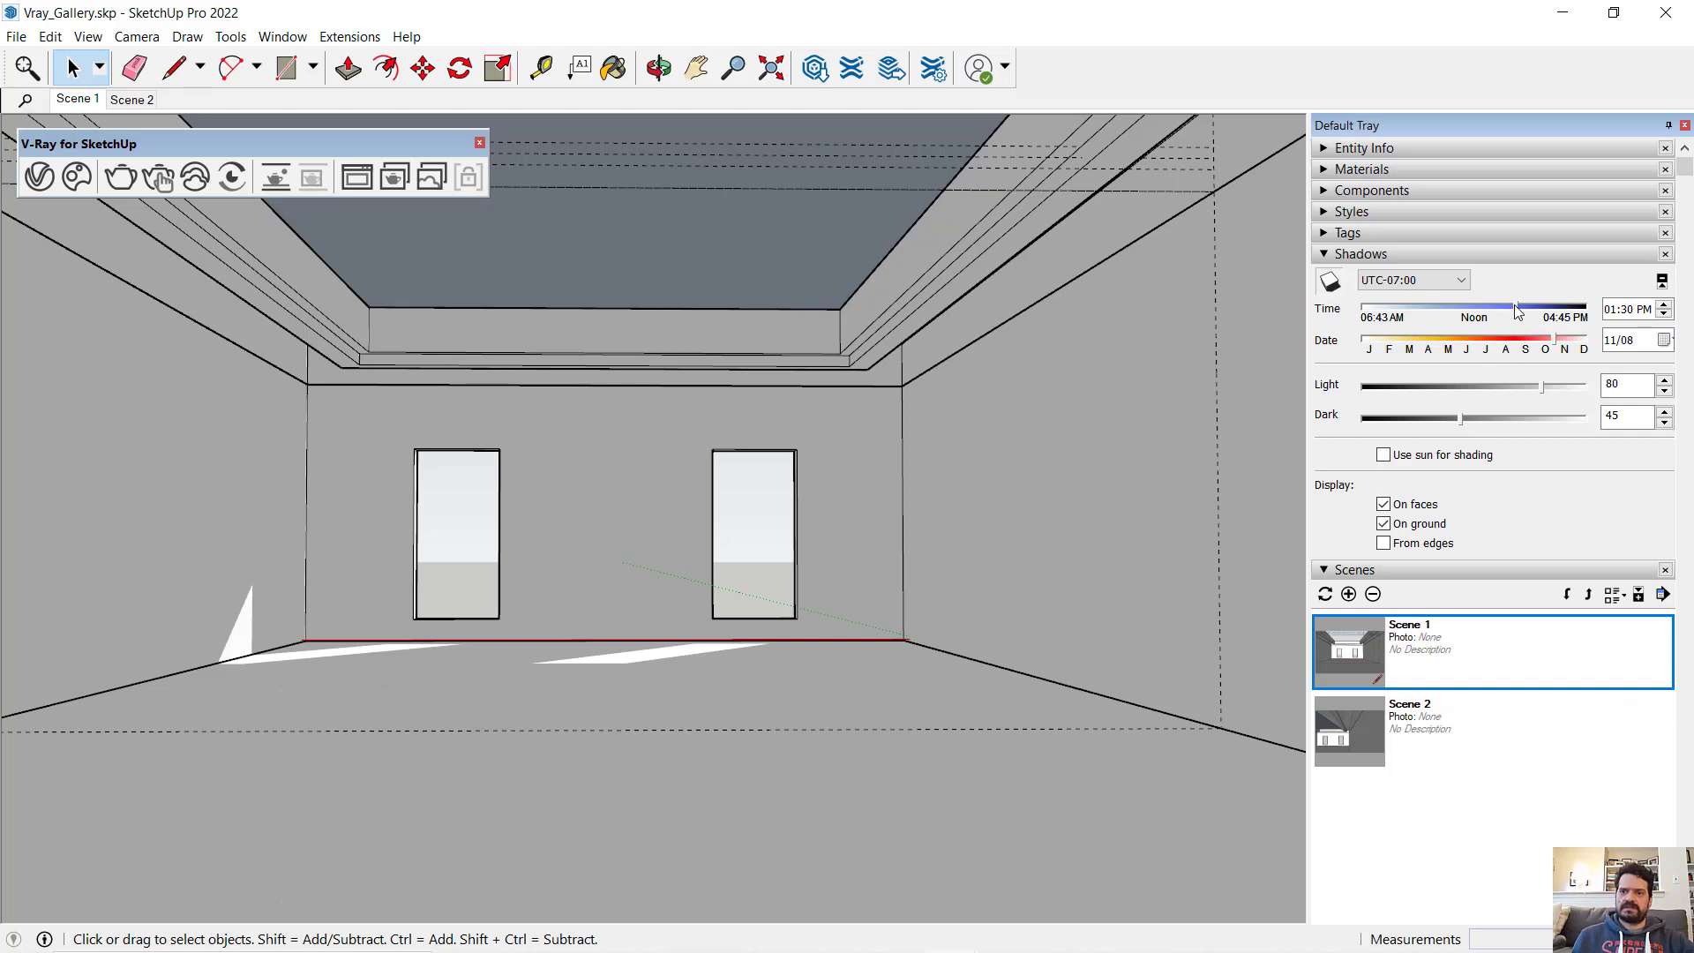
{"action": "left_click_drag", "start_coordinate": [1516, 310], "coordinate": [1563, 343]}
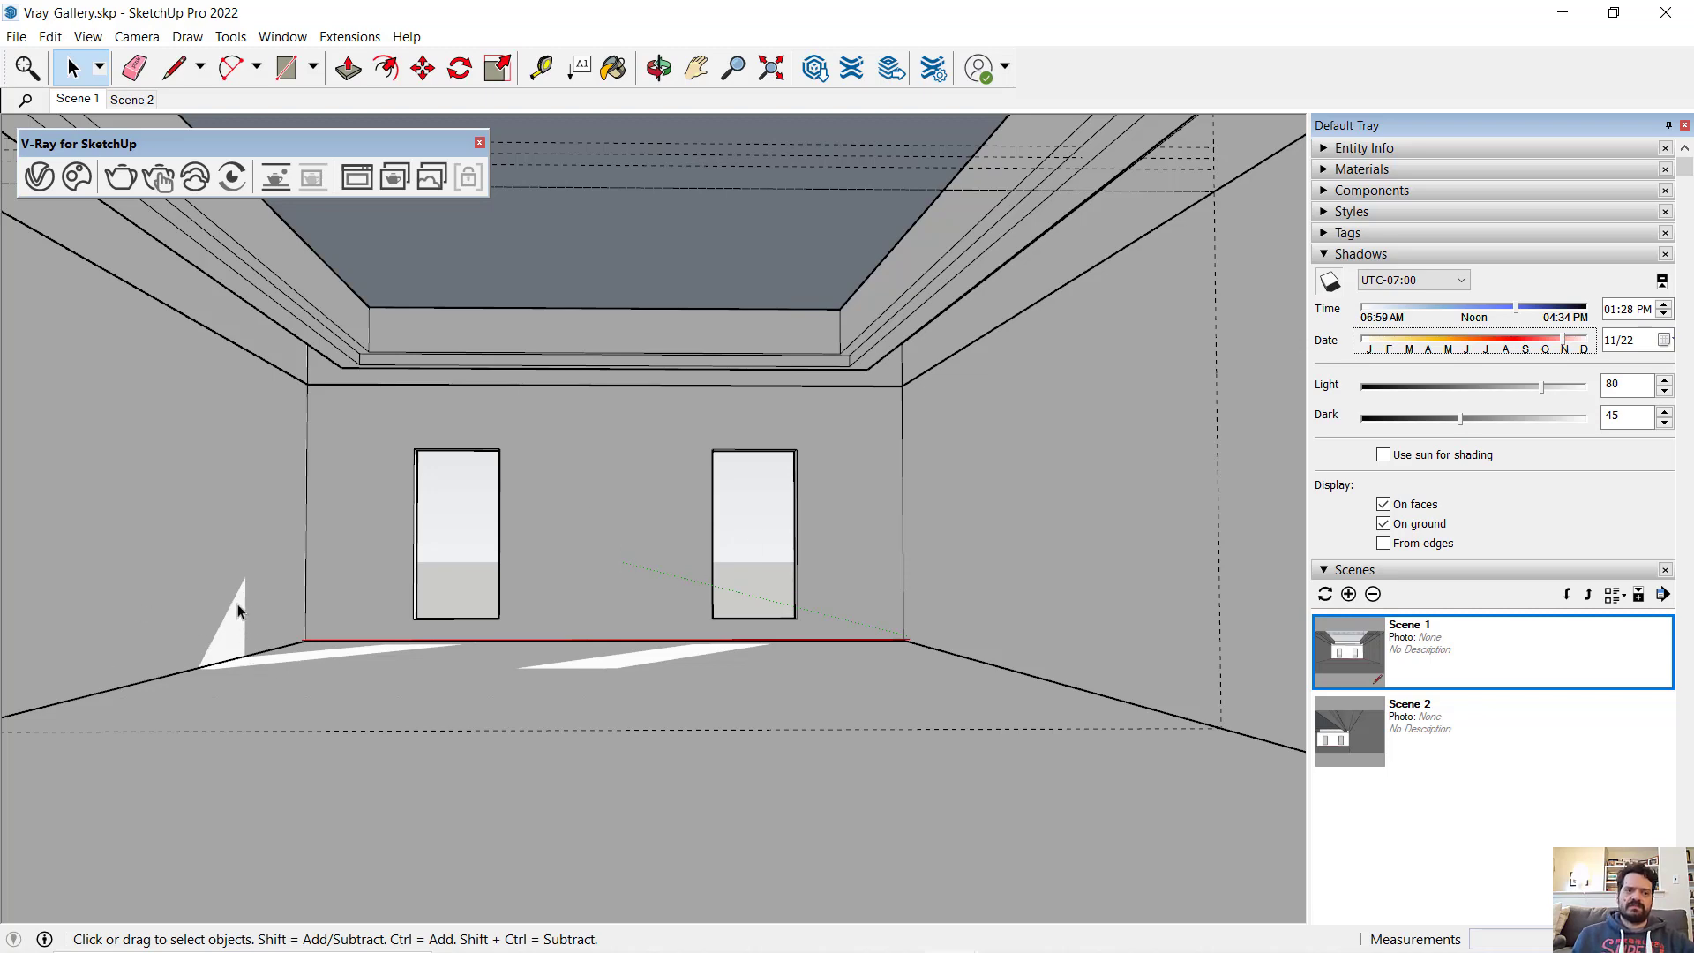
- Open the V-Ray render settings, set the quality to Low and expand the Render Output and Camera settings
{"action": "left_click", "coordinate": [40, 179]}
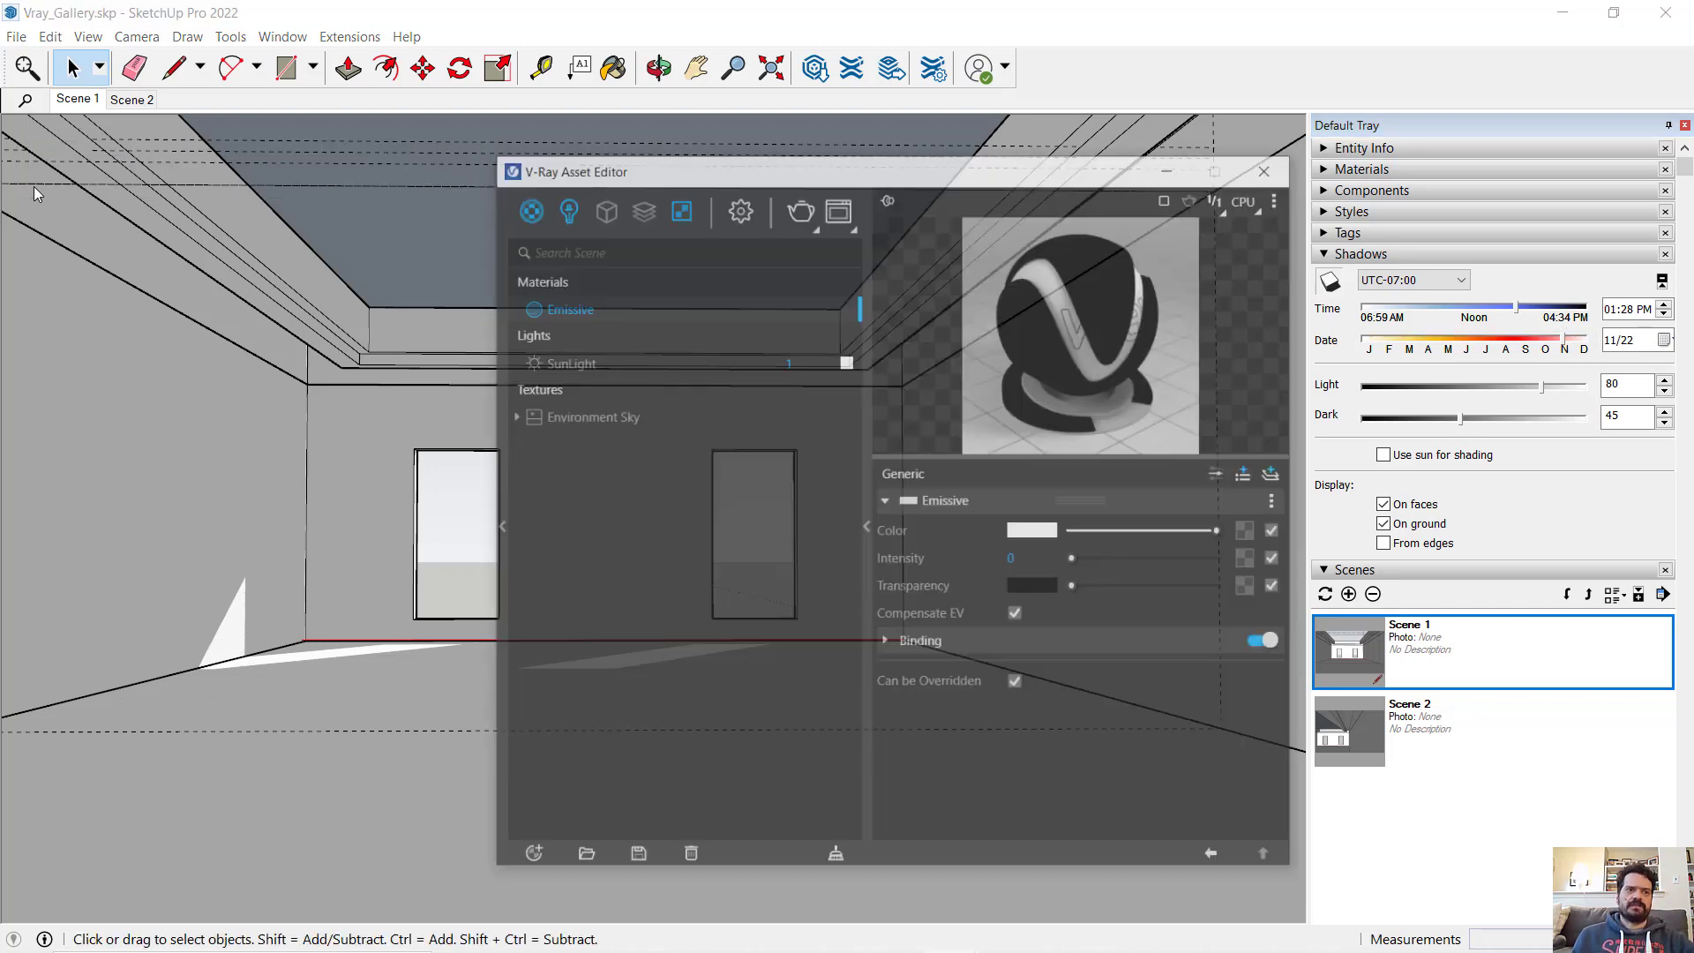
{"action": "left_click", "coordinate": [719, 161]}
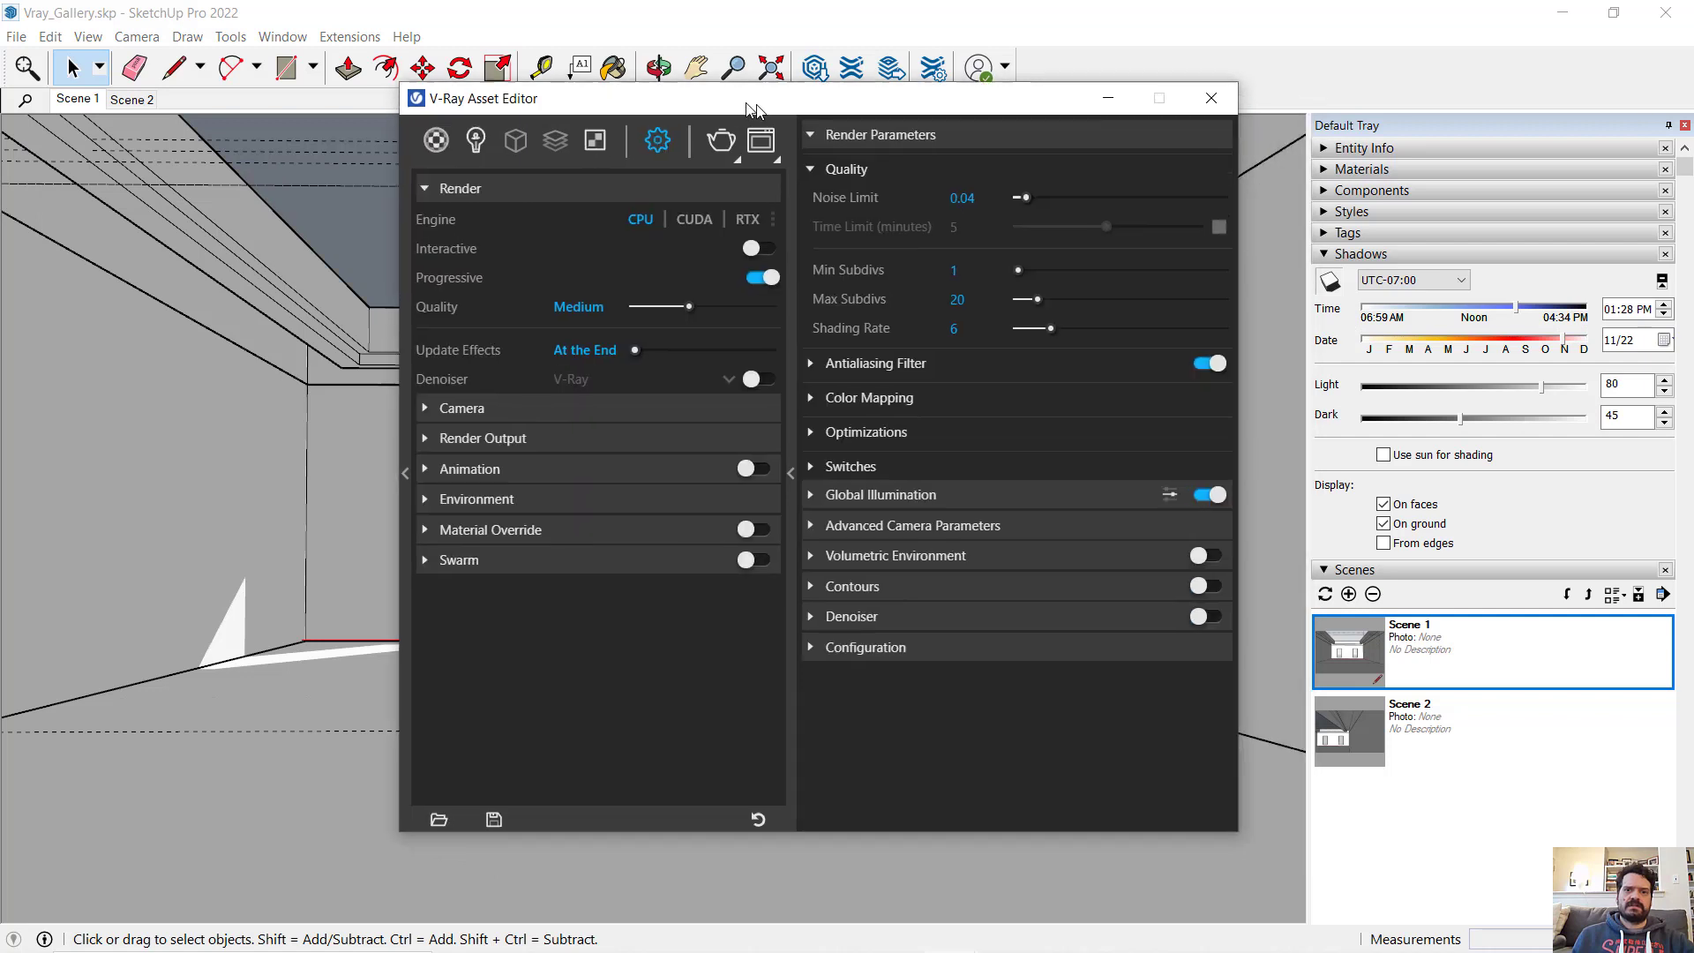
{"action": "left_click", "coordinate": [737, 172]}
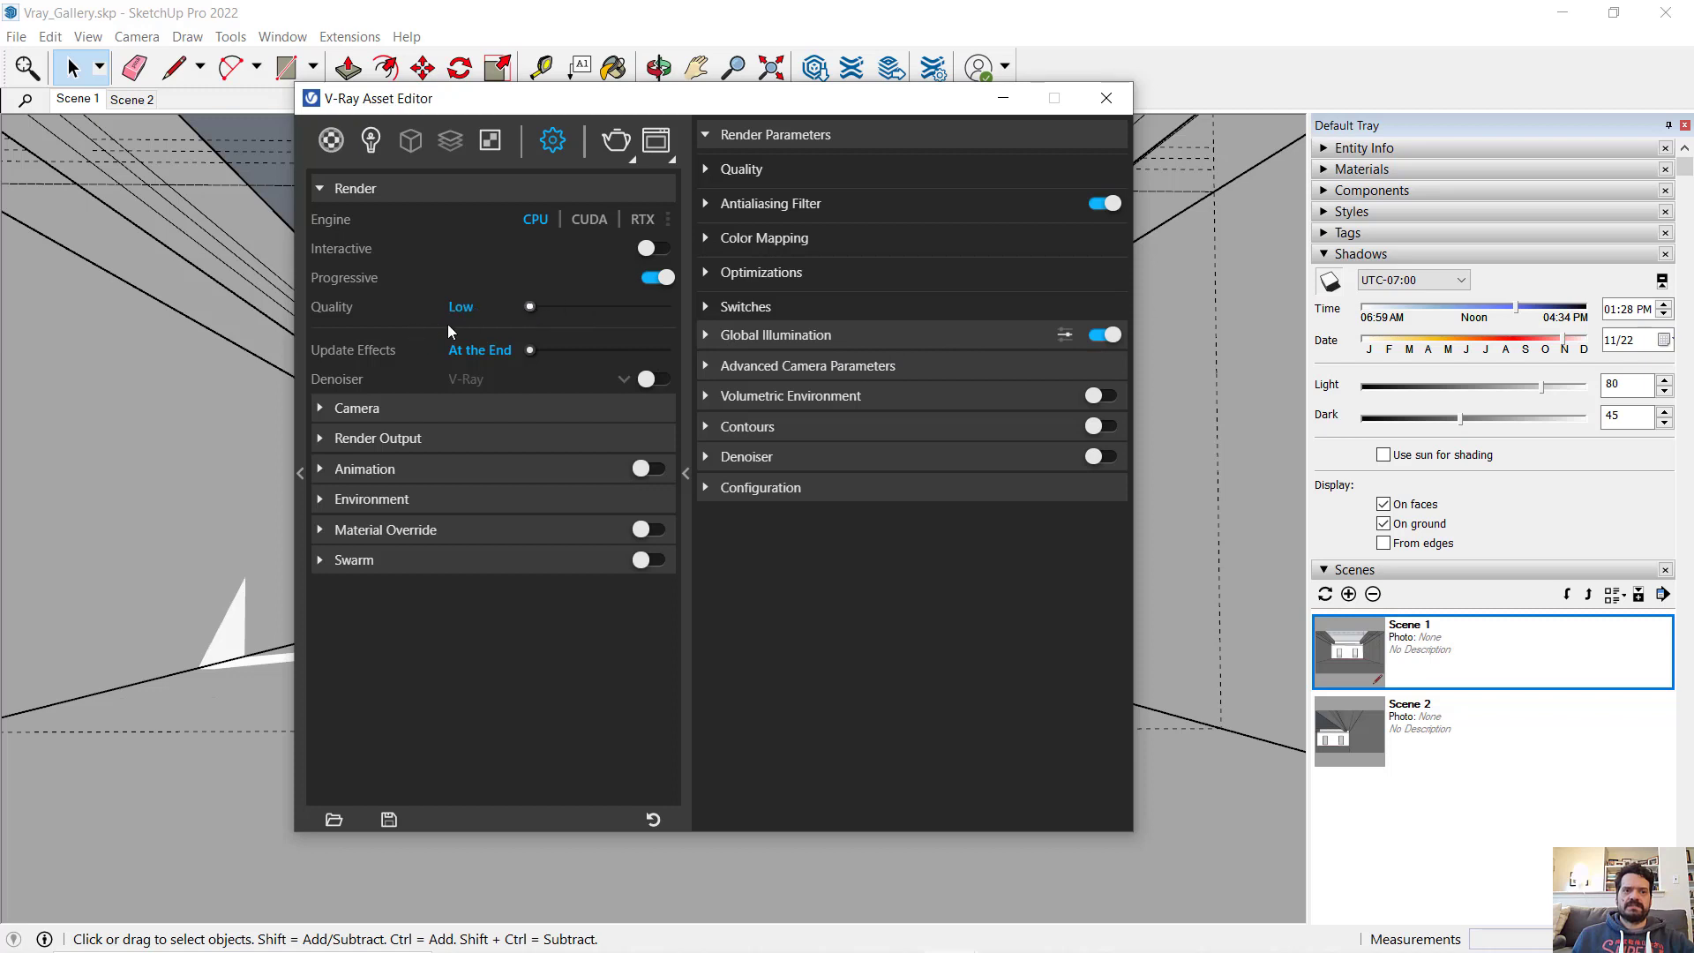
{"action": "left_click", "coordinate": [322, 440]}
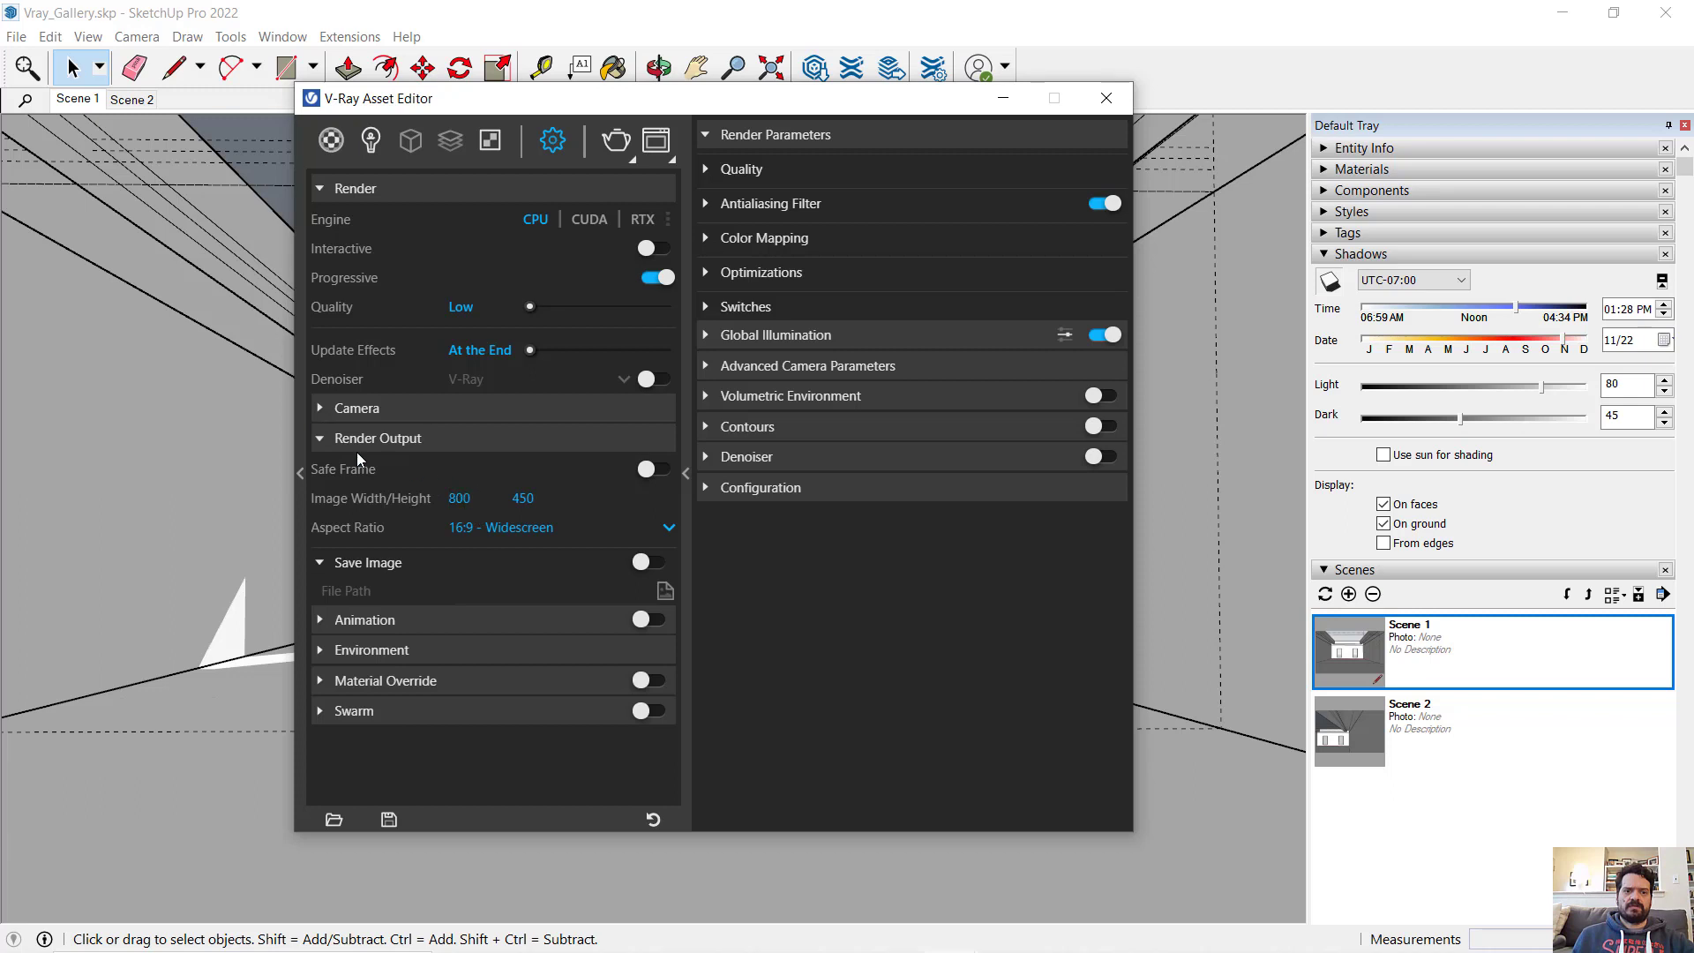
{"action": "left_click", "coordinate": [326, 409]}
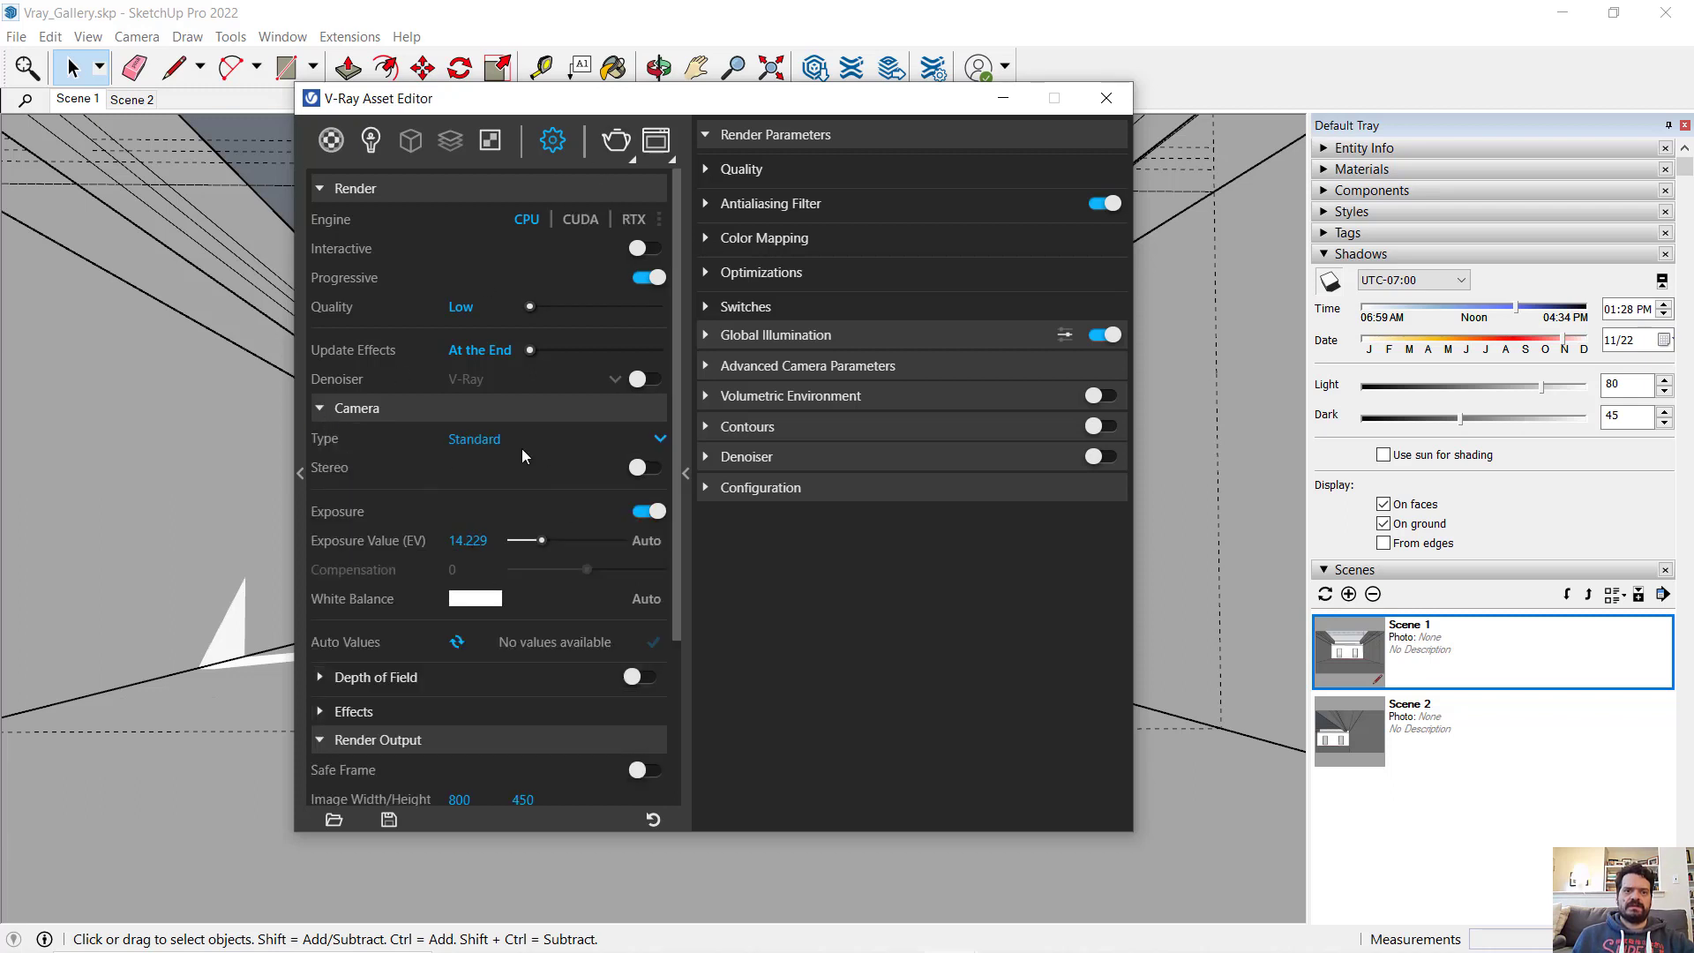
- Render the Scene 1 view with V-Ray and examine the sunlight patches, windows and ceiling in the result
{"action": "left_click", "coordinate": [617, 141]}
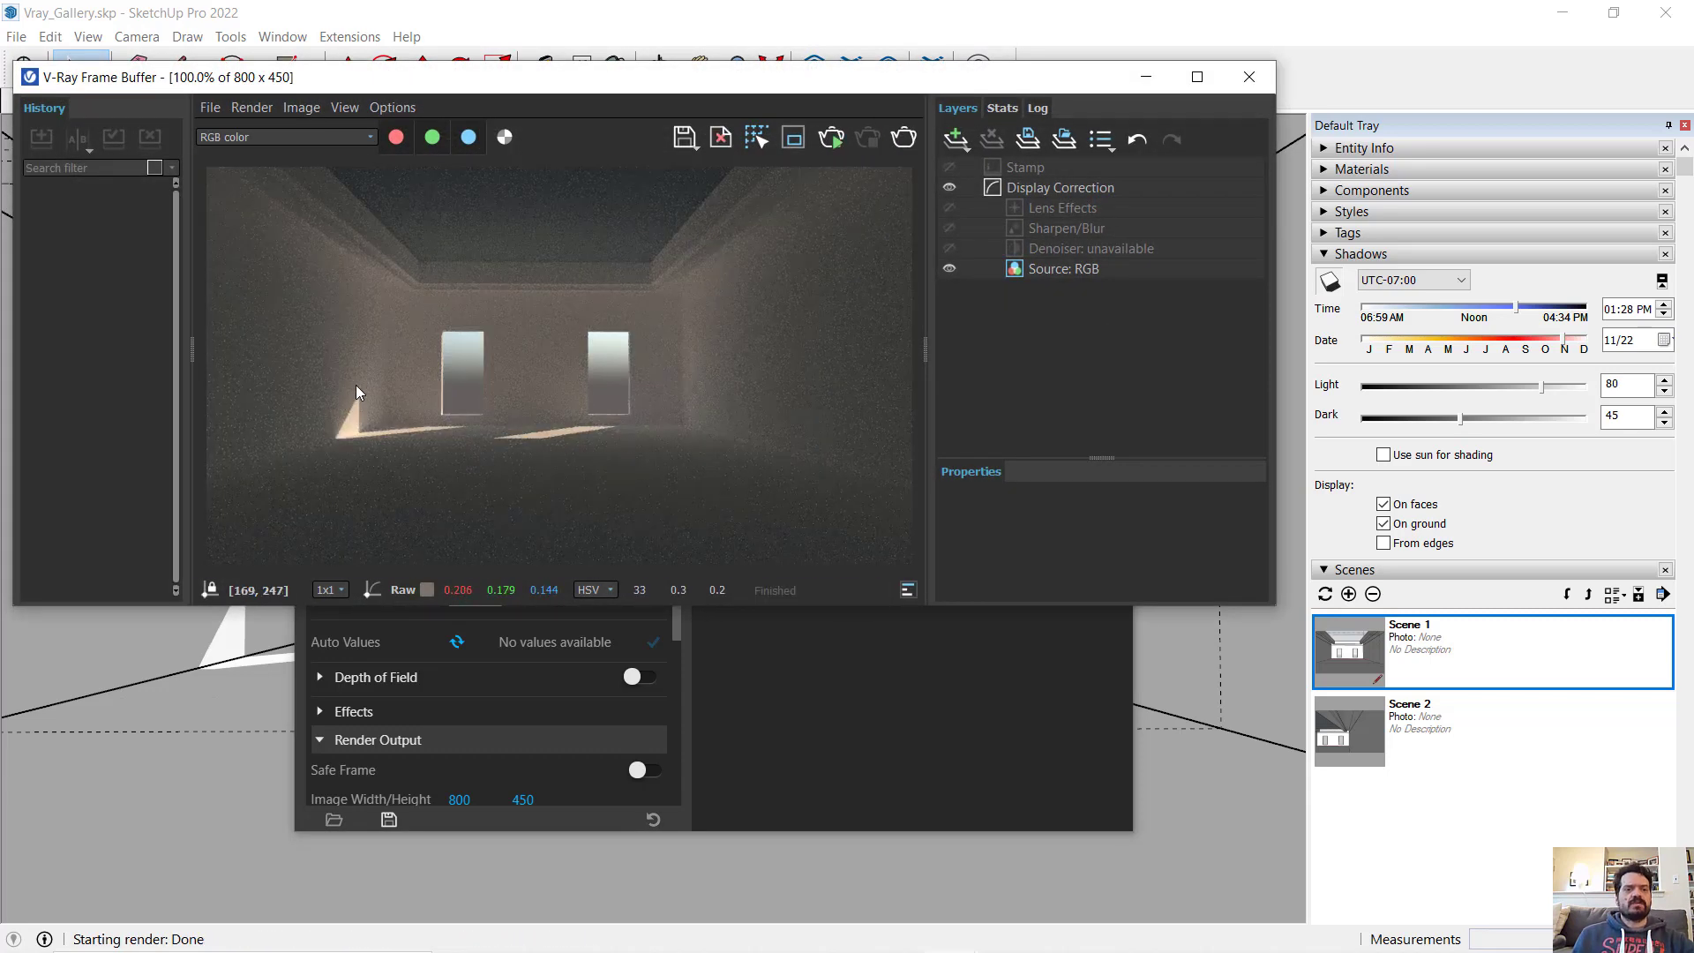
{"action": "scroll", "coordinate": [357, 385], "scroll_direction": "up", "scroll_amount": 3}
{"action": "middle_click_drag", "start_coordinate": [502, 404], "coordinate": [513, 270]}
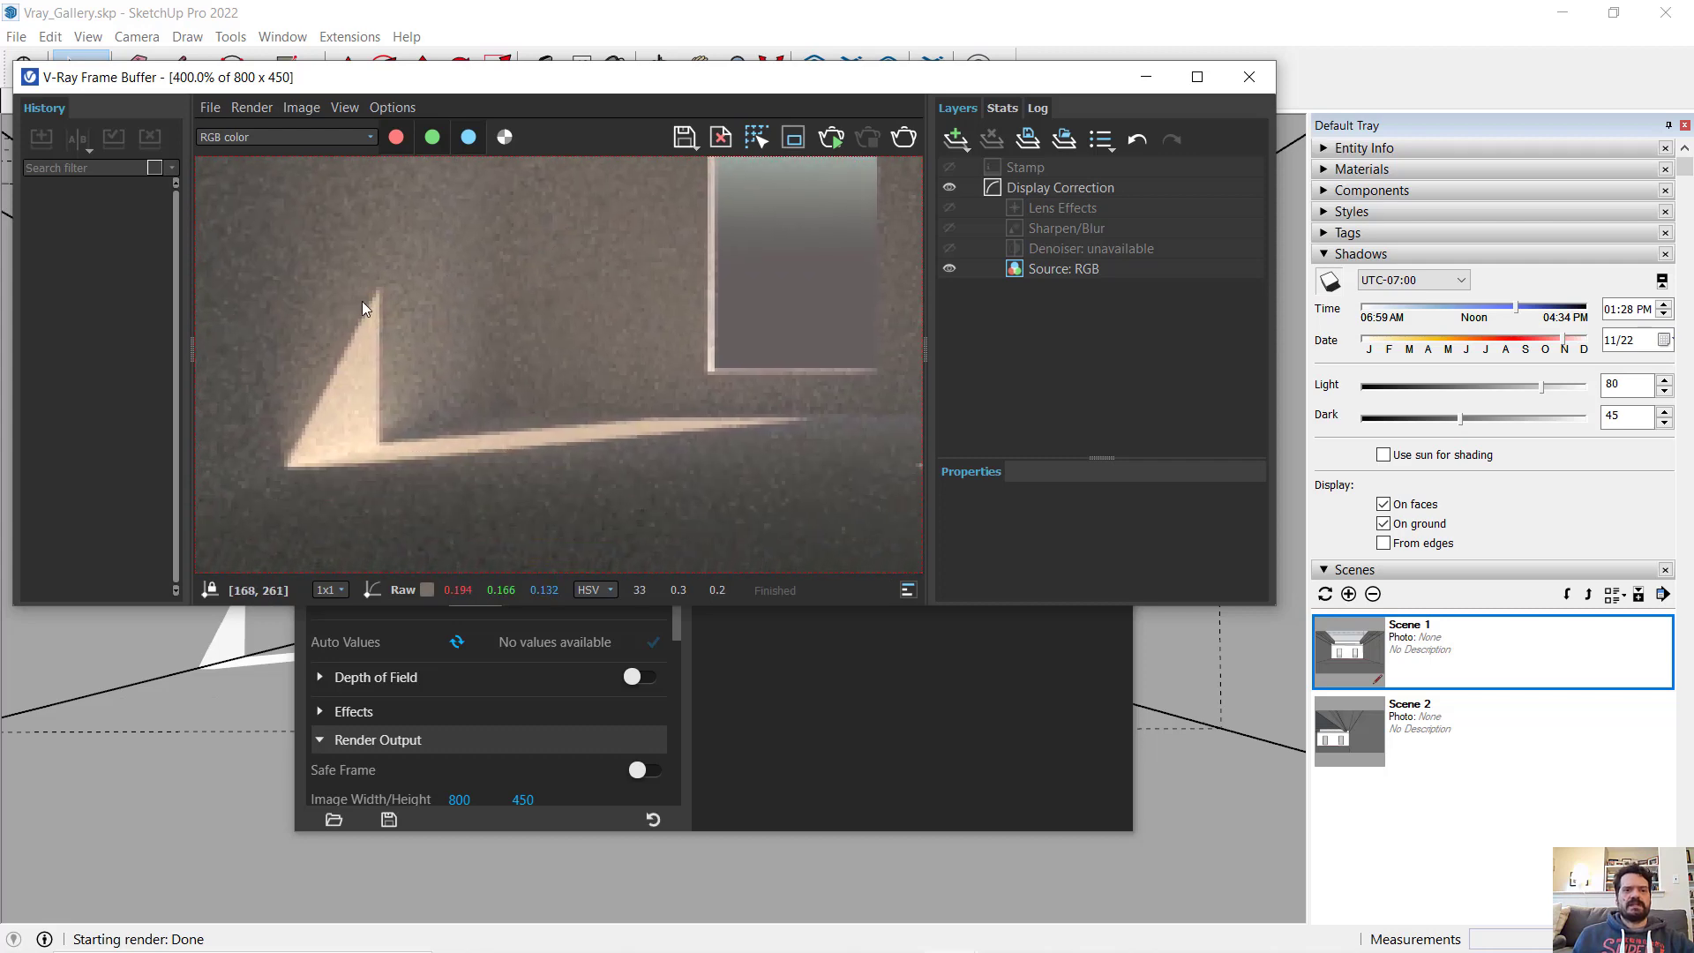
{"action": "middle_click_drag", "start_coordinate": [649, 425], "coordinate": [551, 494]}
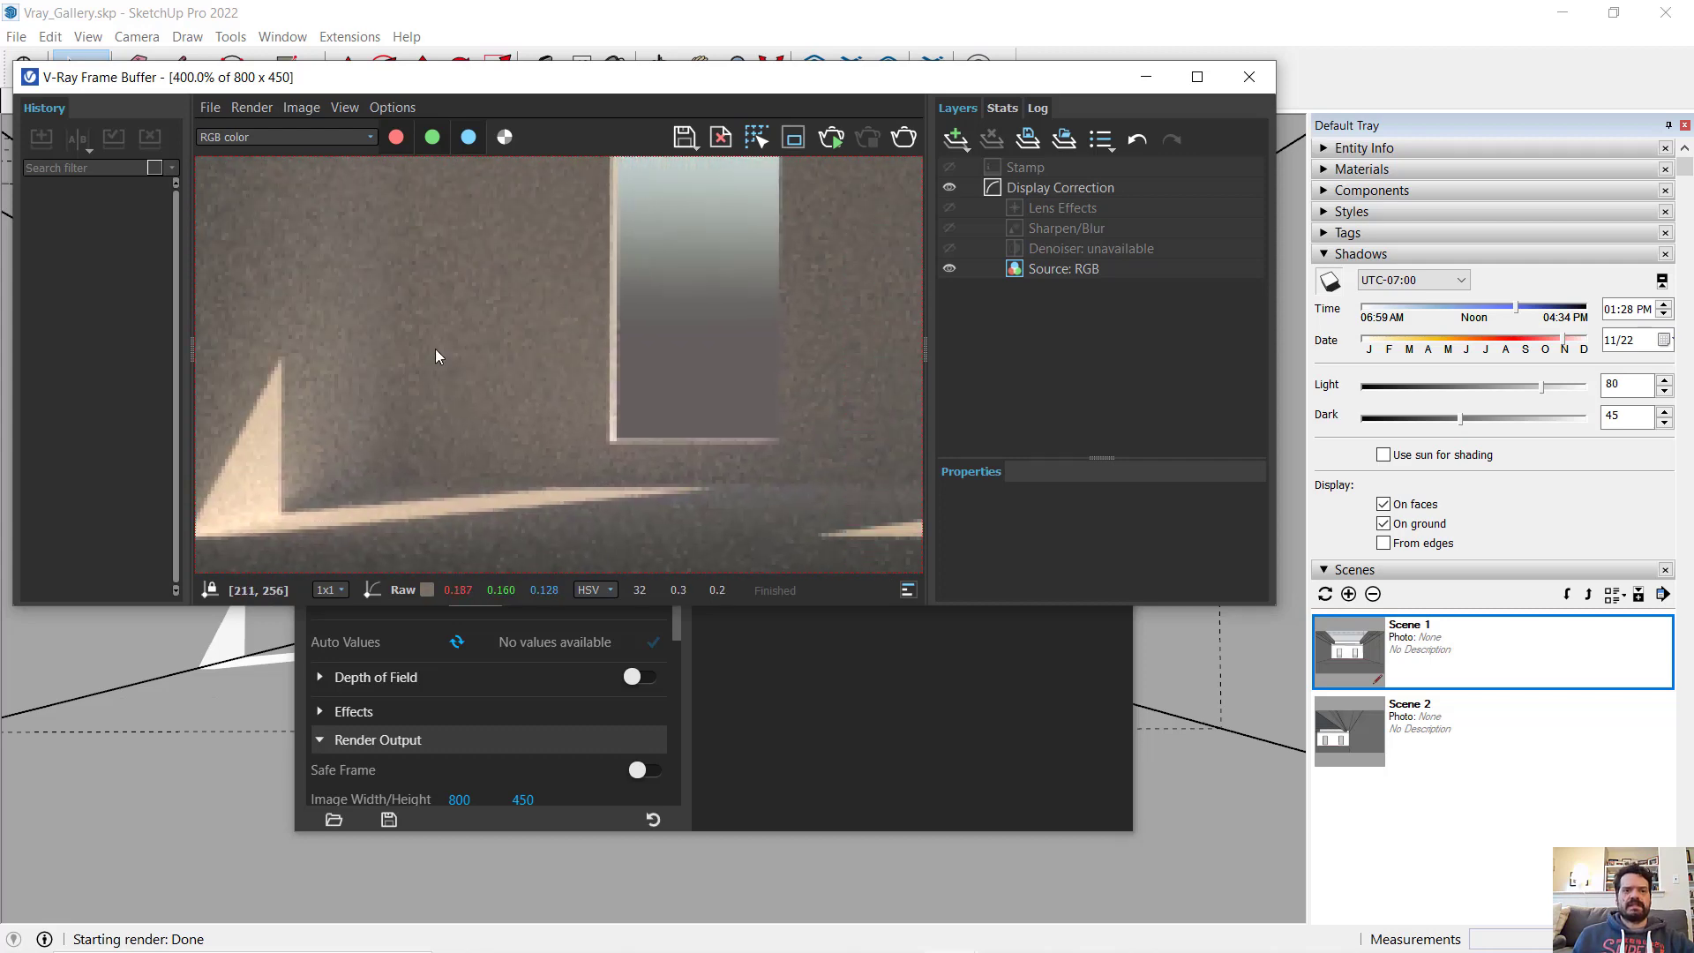
{"action": "scroll", "coordinate": [436, 356], "scroll_direction": "down", "scroll_amount": 2}
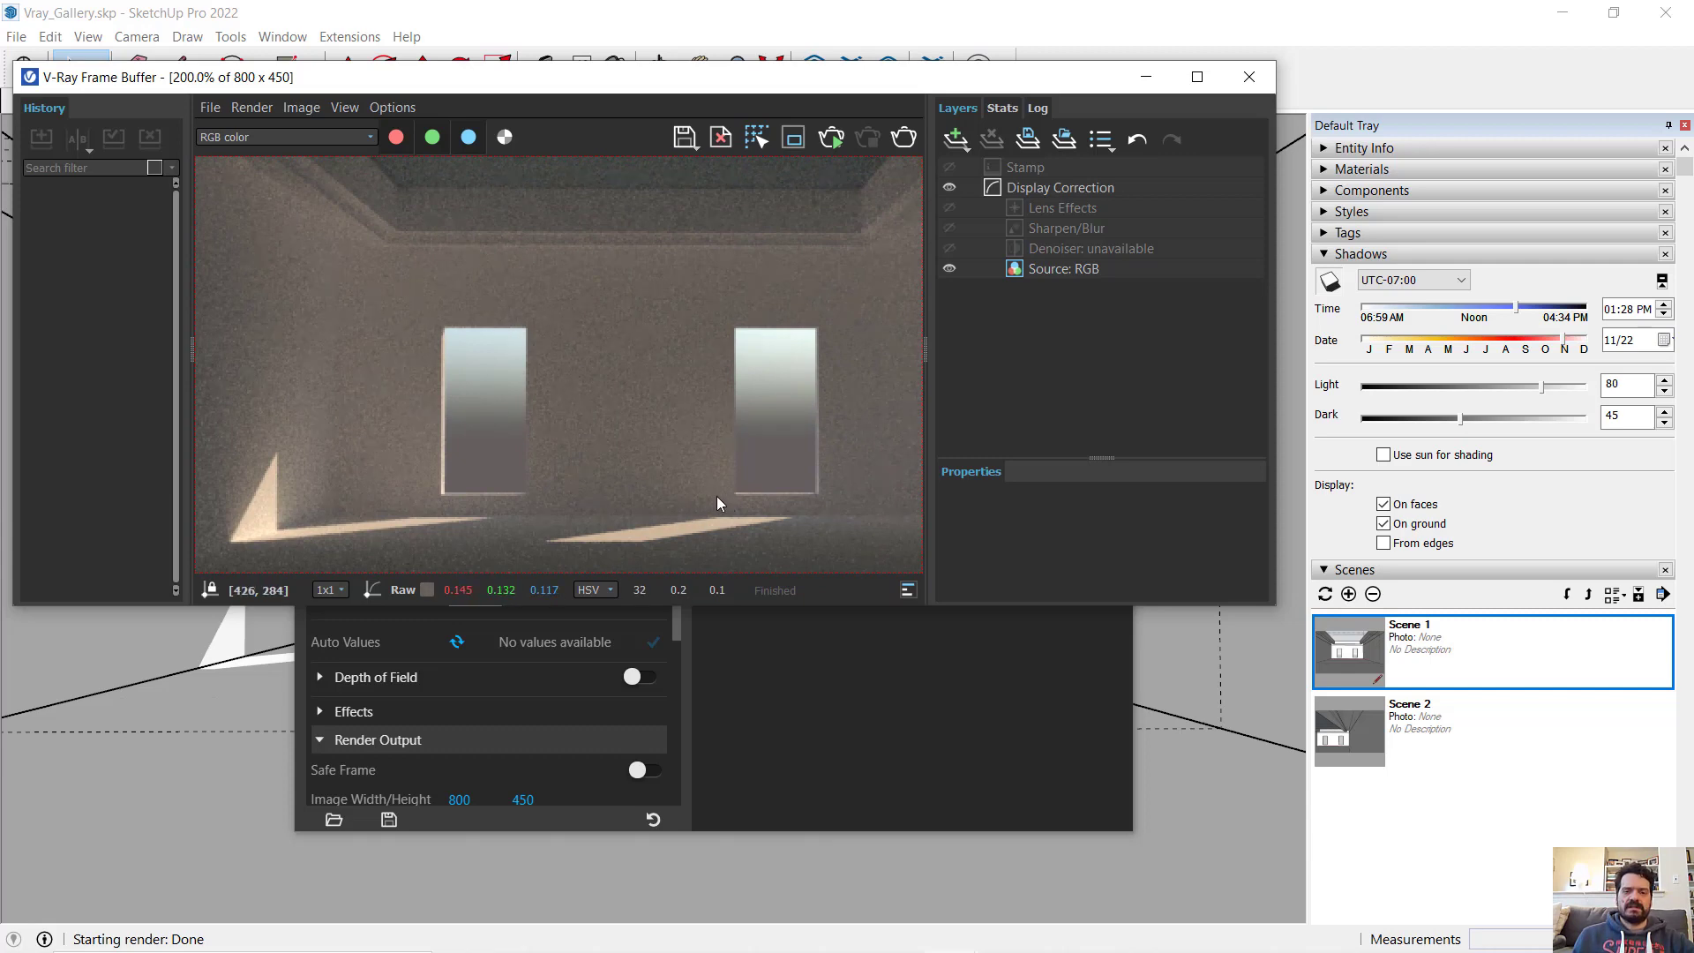
{"action": "middle_click_drag", "start_coordinate": [717, 496], "coordinate": [764, 500]}
{"action": "middle_click_drag", "start_coordinate": [596, 375], "coordinate": [565, 319]}
{"action": "middle_click_drag", "start_coordinate": [385, 331], "coordinate": [326, 406]}
{"action": "scroll", "coordinate": [326, 405], "scroll_direction": "down", "scroll_amount": 1}
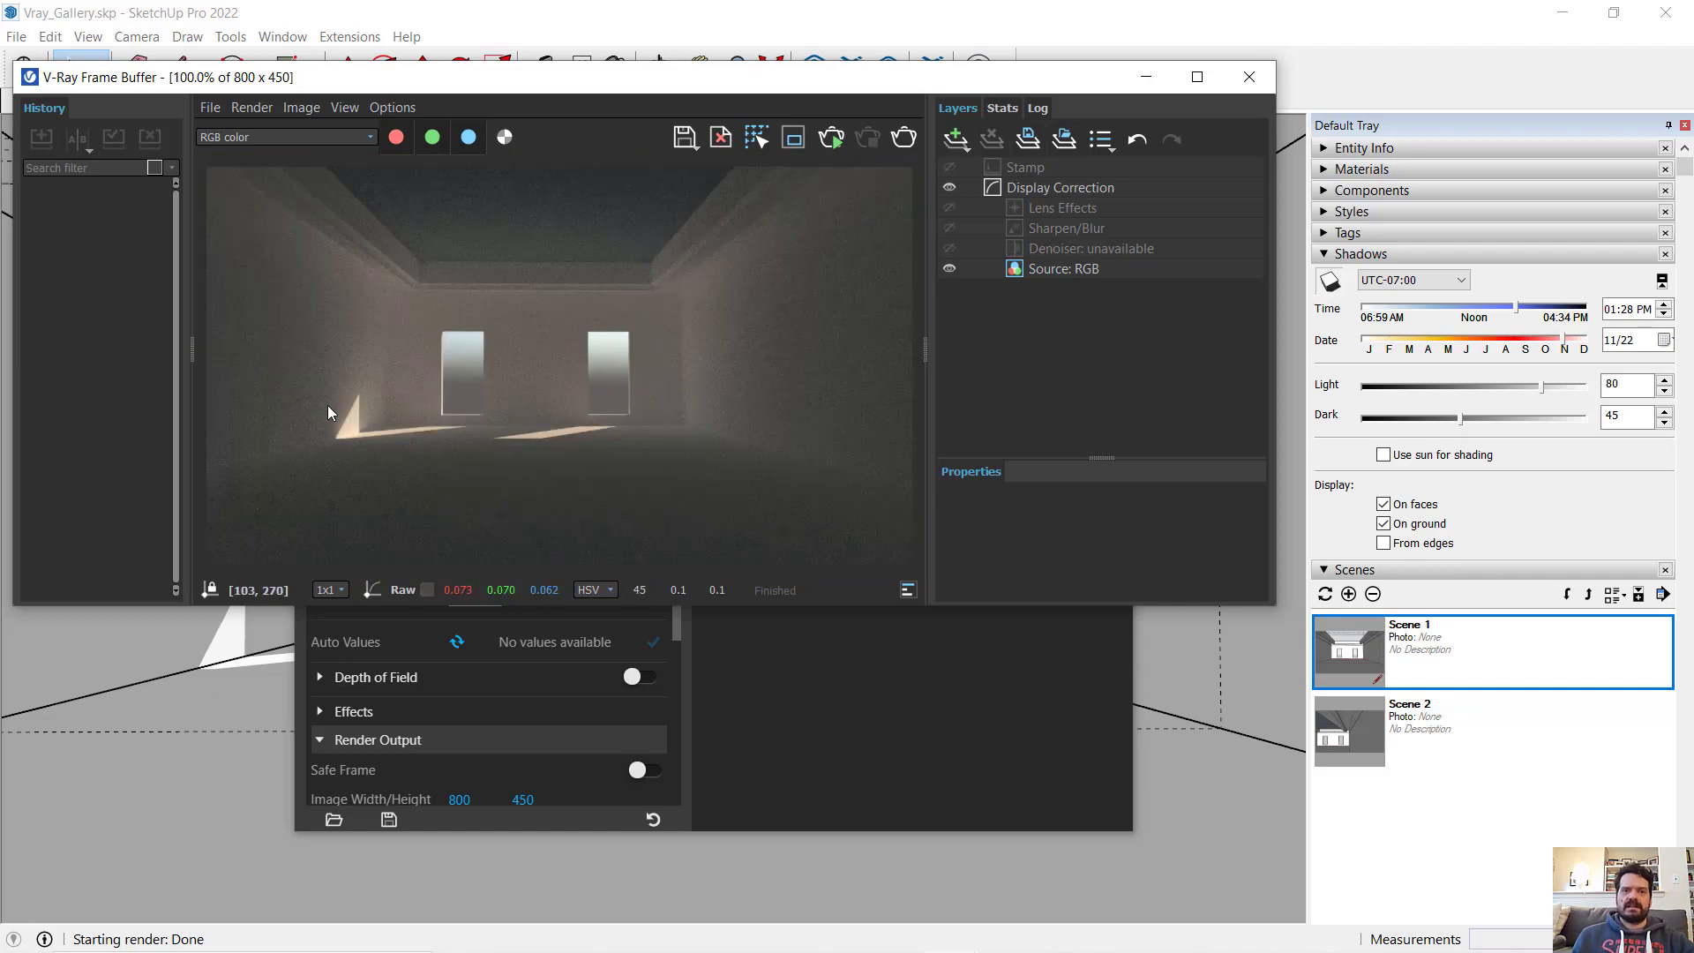
{"action": "left_click", "coordinate": [1142, 78]}
- Set the camera exposure value to 12 and render the gallery view again to check its brightness
{"action": "left_click", "coordinate": [467, 540]}
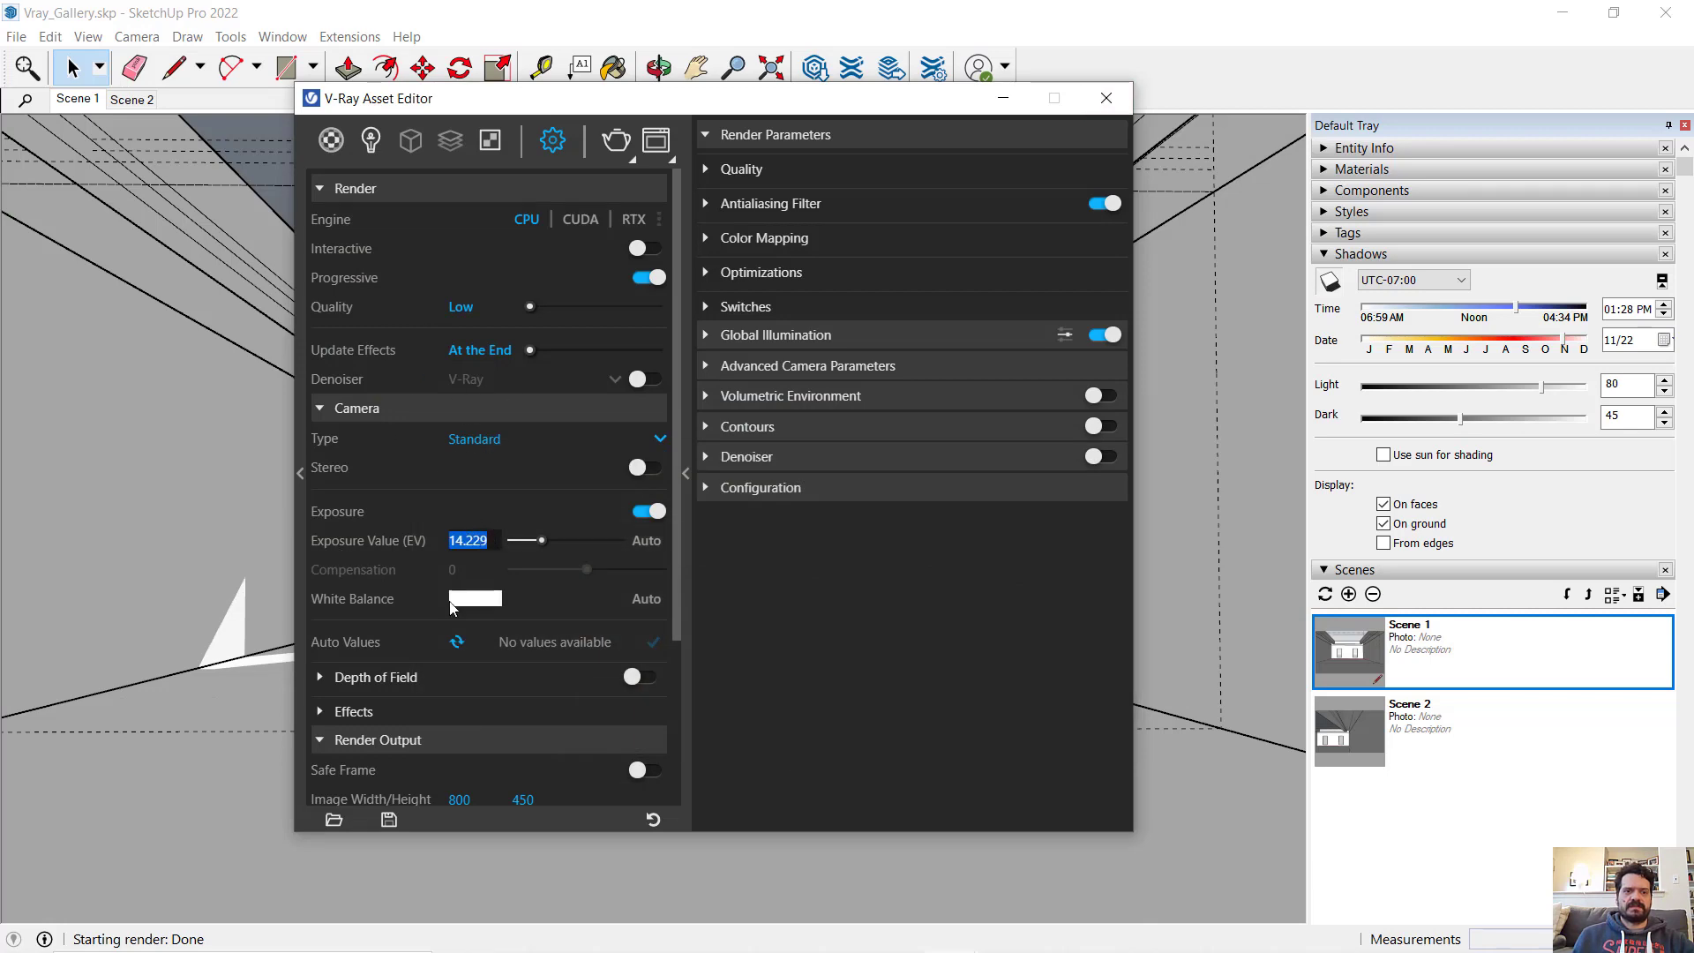
{"action": "type", "text": "1"}
{"action": "key", "text": "Return"}
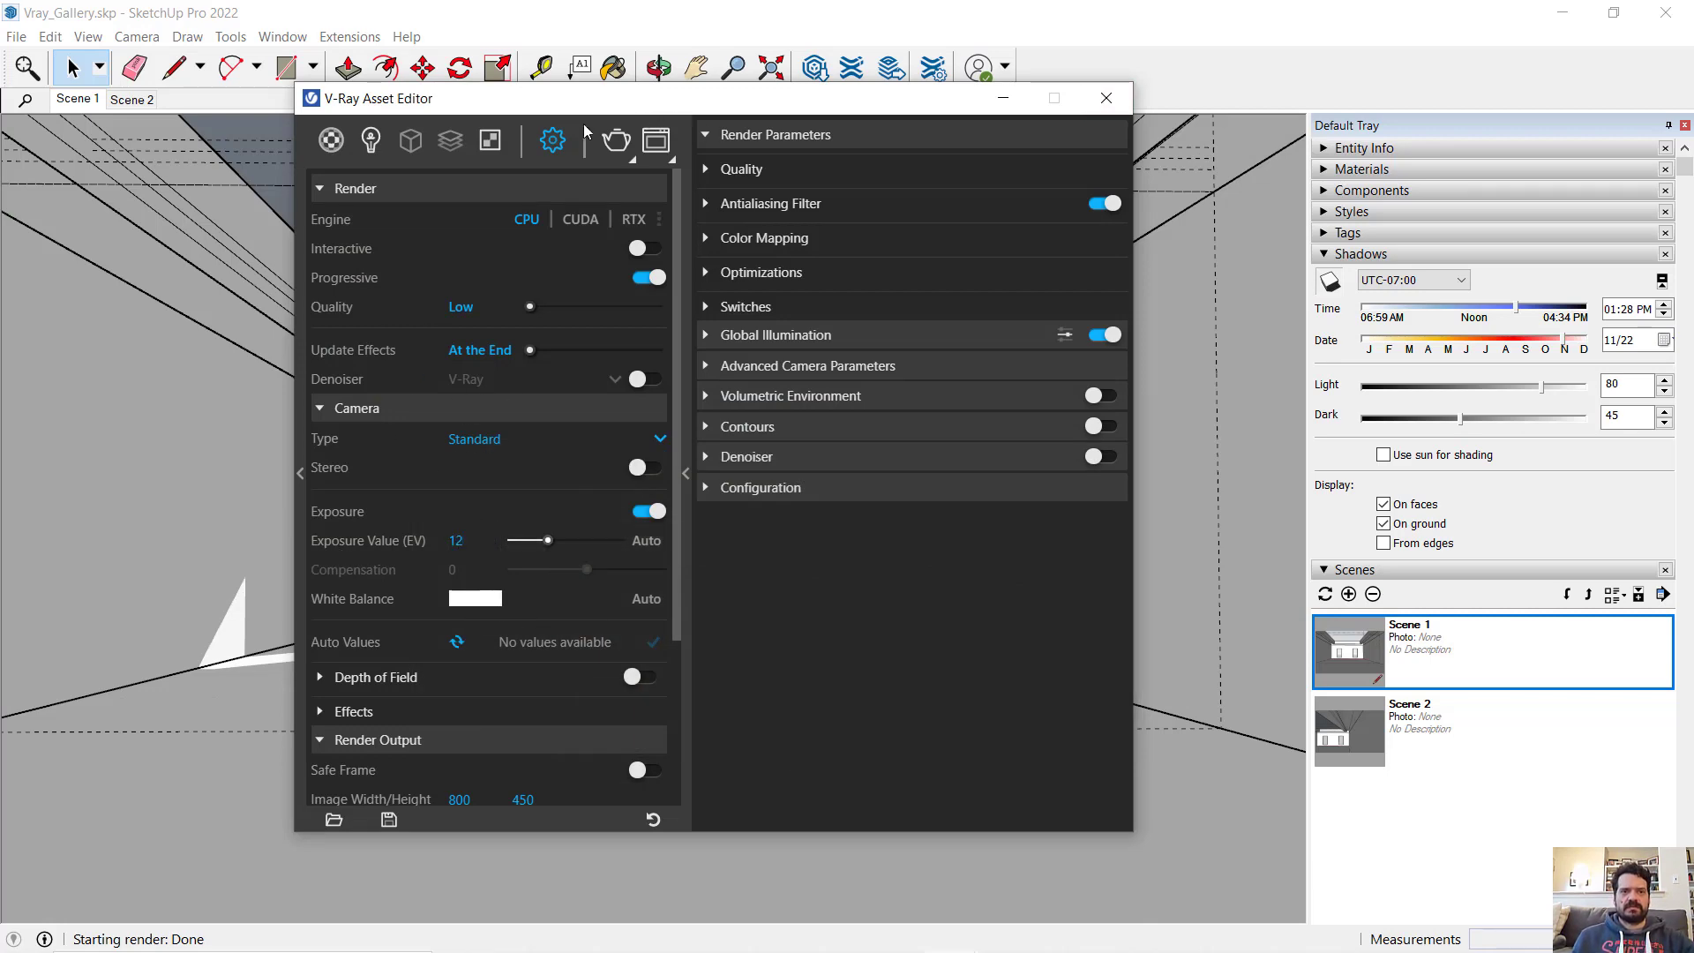
{"action": "left_click", "coordinate": [616, 139]}
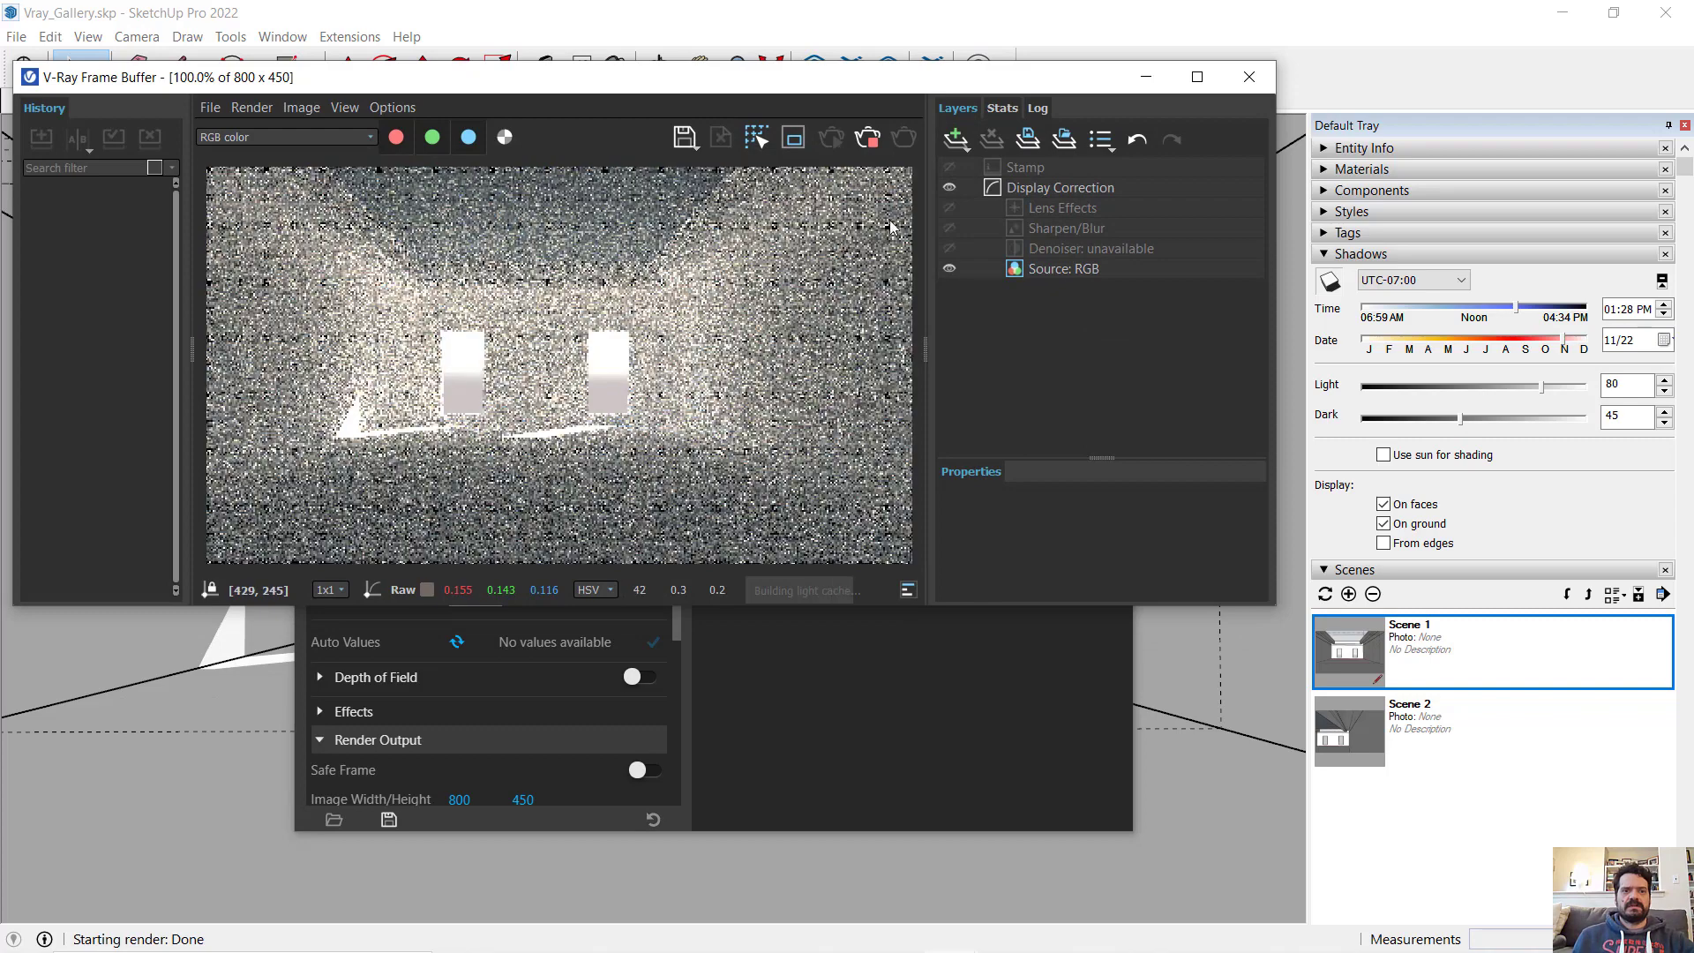
{"action": "left_click_drag", "start_coordinate": [953, 87], "coordinate": [1046, 116]}
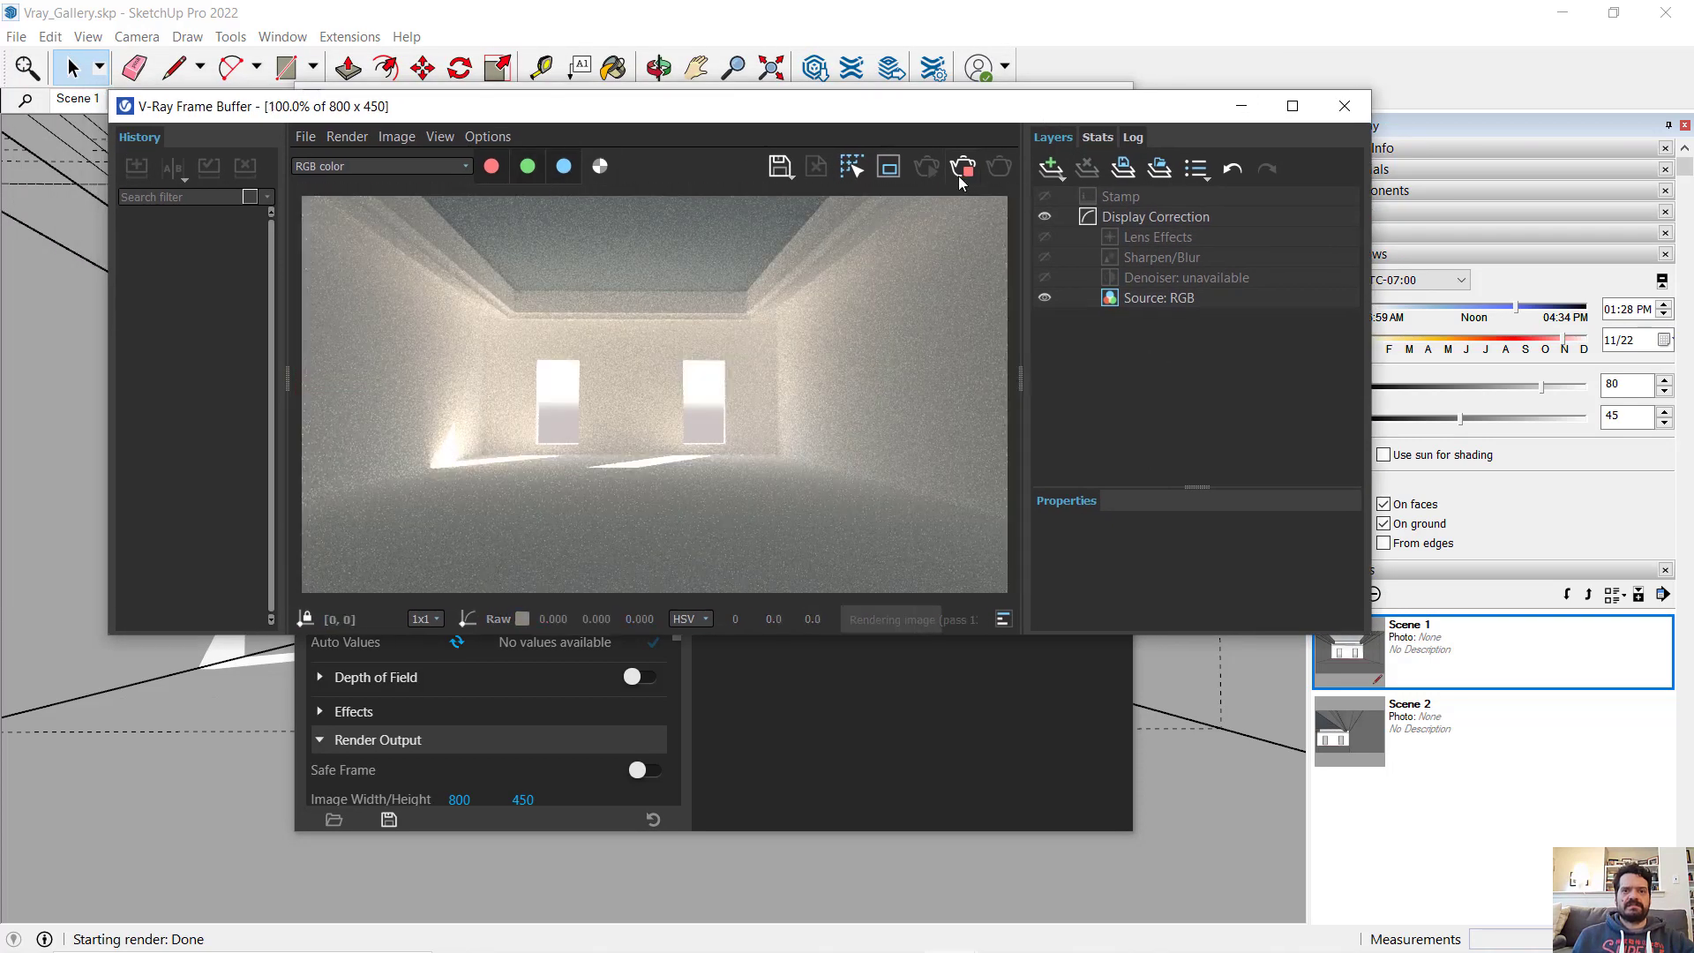
{"action": "left_click", "coordinate": [1241, 106]}
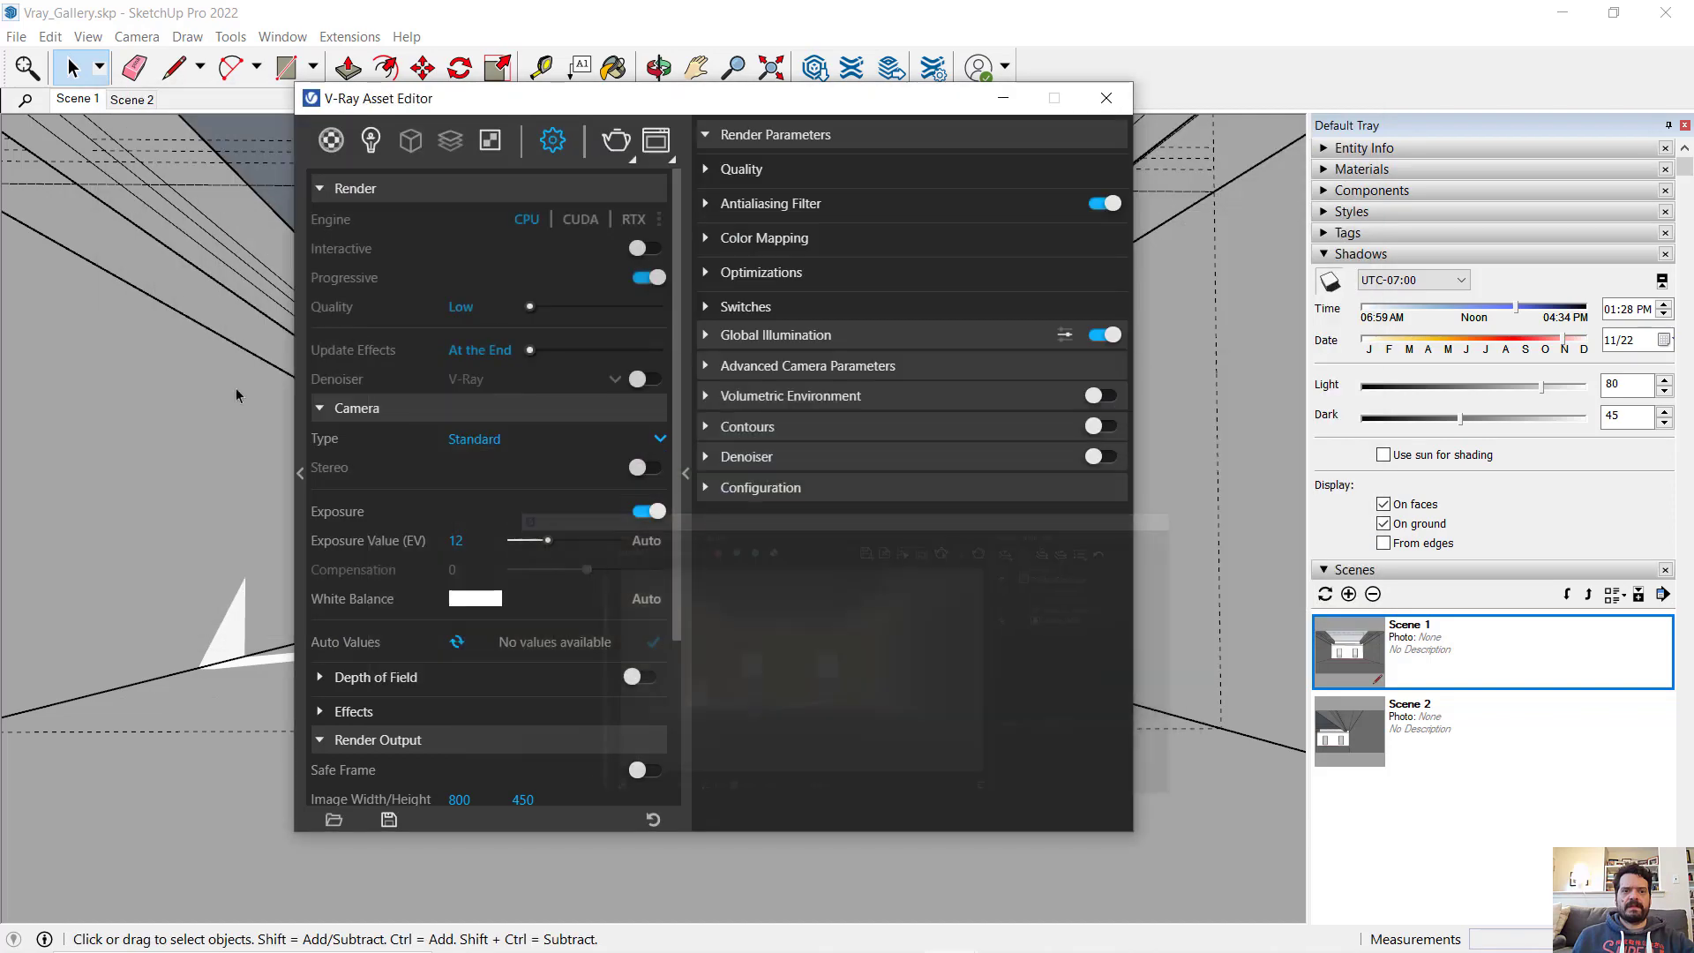
- Set the camera exposure value to 12.5, render the gallery again and inspect the ceiling corner up close
{"action": "type", "text": "12.5"}
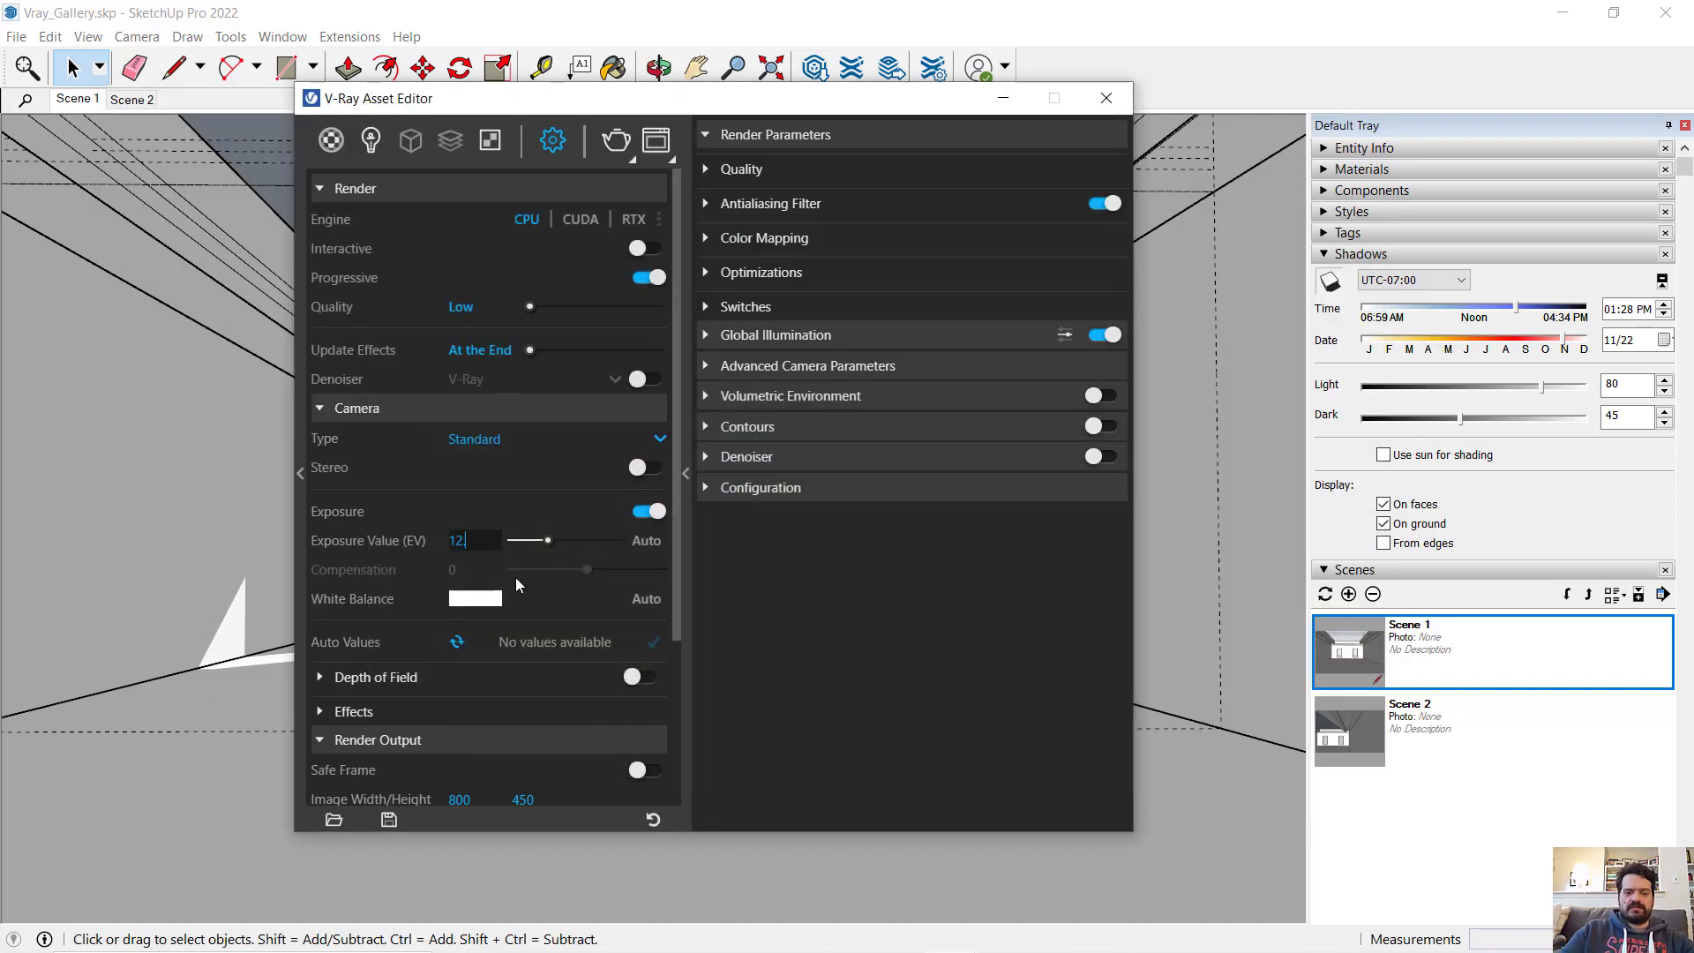
{"action": "key", "text": "Return"}
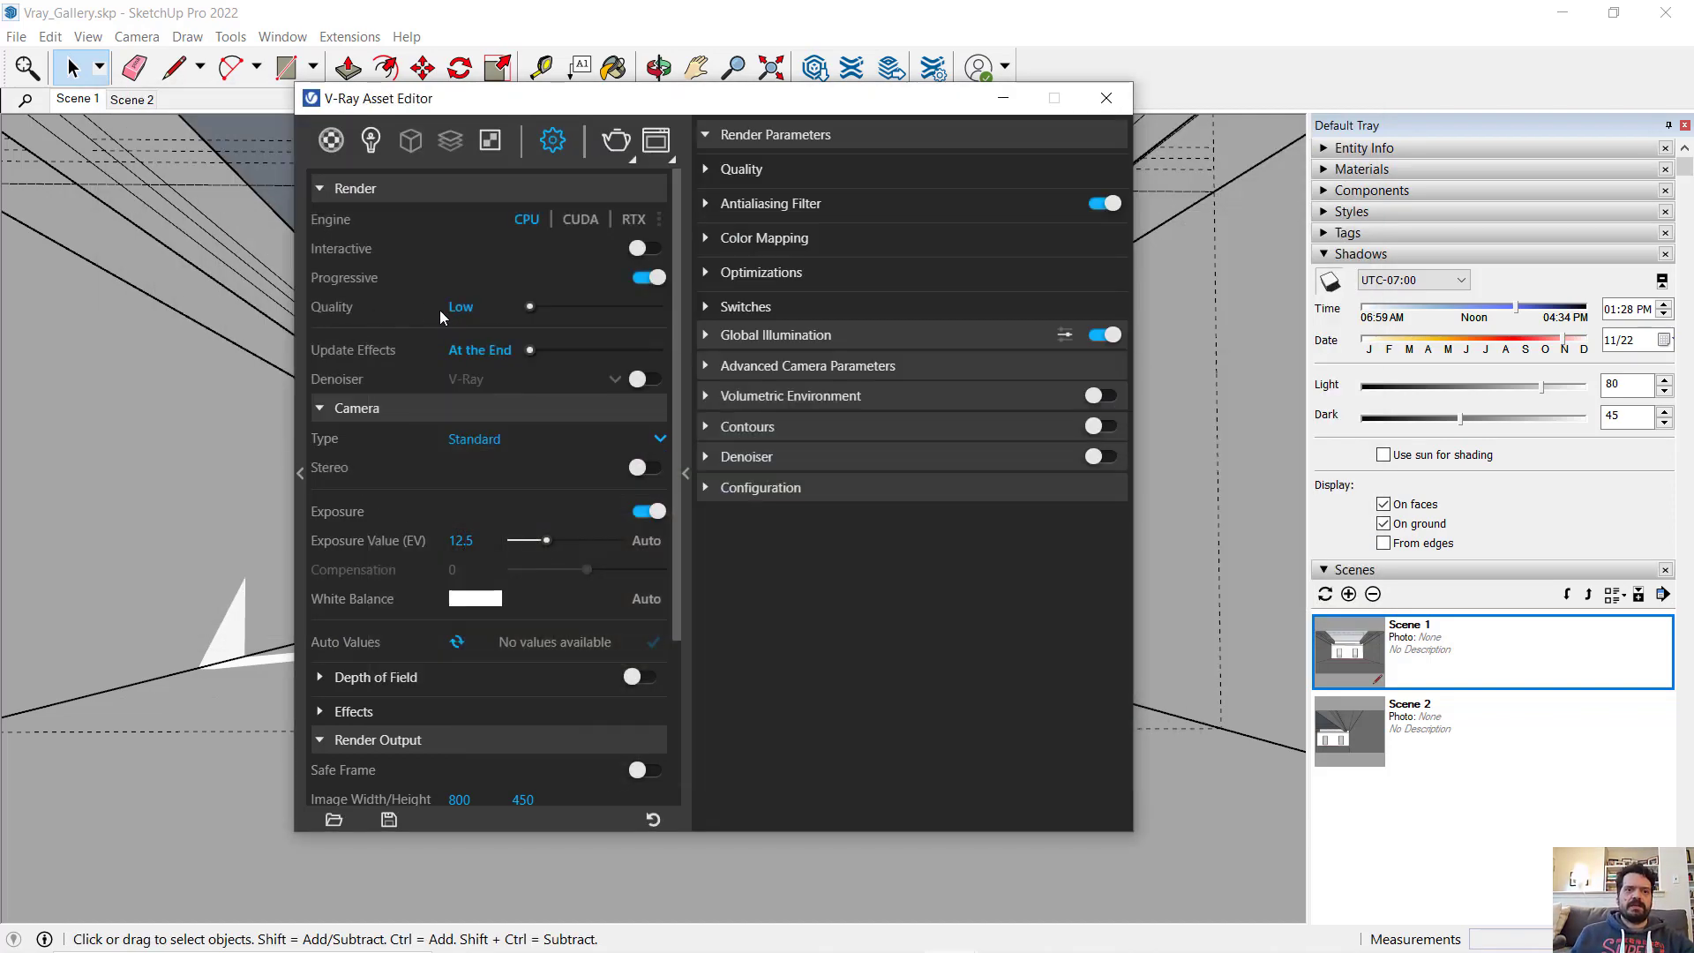
{"action": "left_click", "coordinate": [616, 139]}
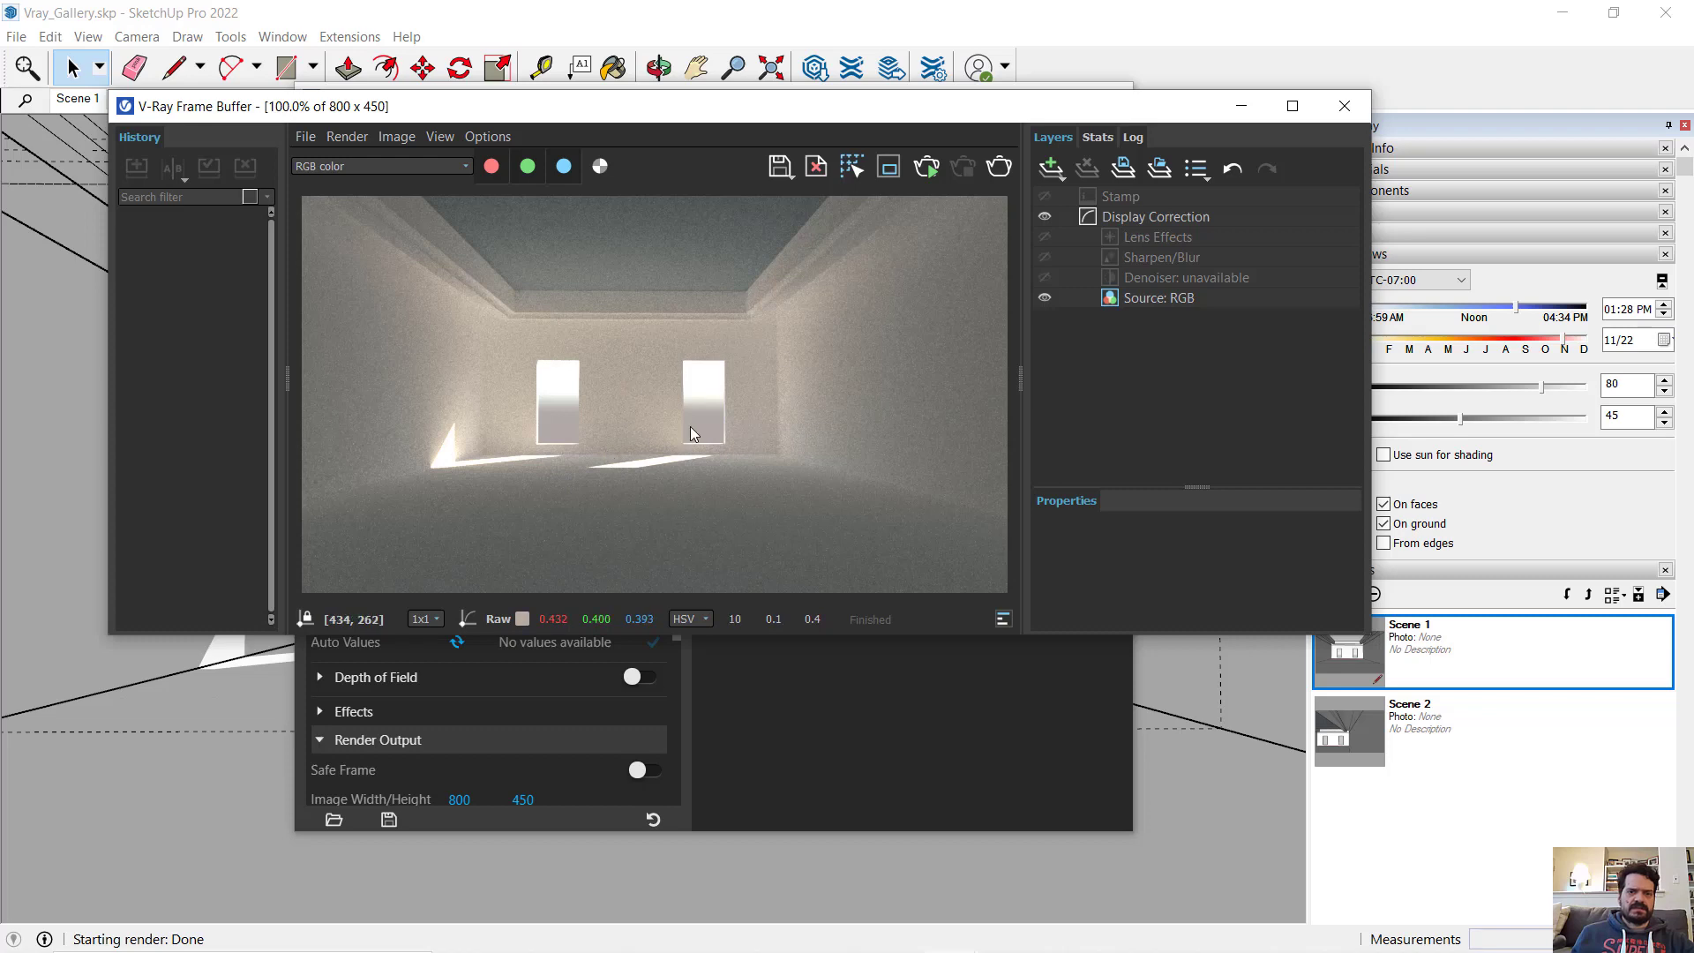
{"action": "scroll", "coordinate": [803, 291], "scroll_direction": "up", "scroll_amount": 1}
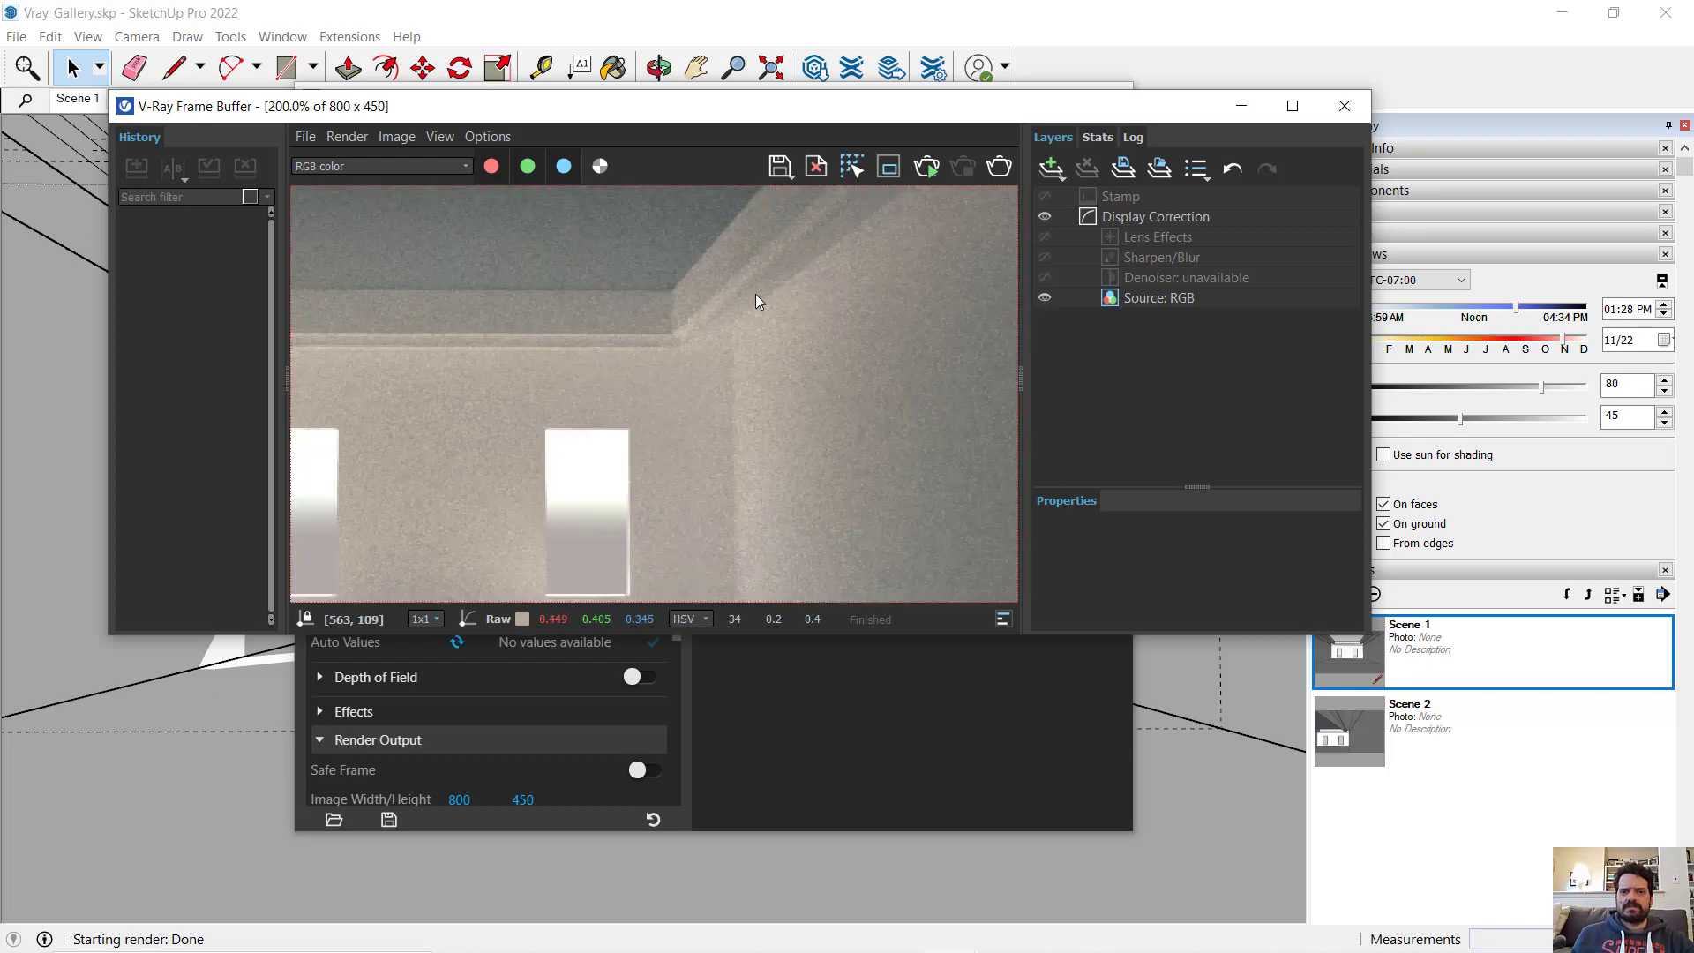
{"action": "scroll", "coordinate": [755, 300], "scroll_direction": "down", "scroll_amount": 2}
{"action": "left_click", "coordinate": [1241, 106]}
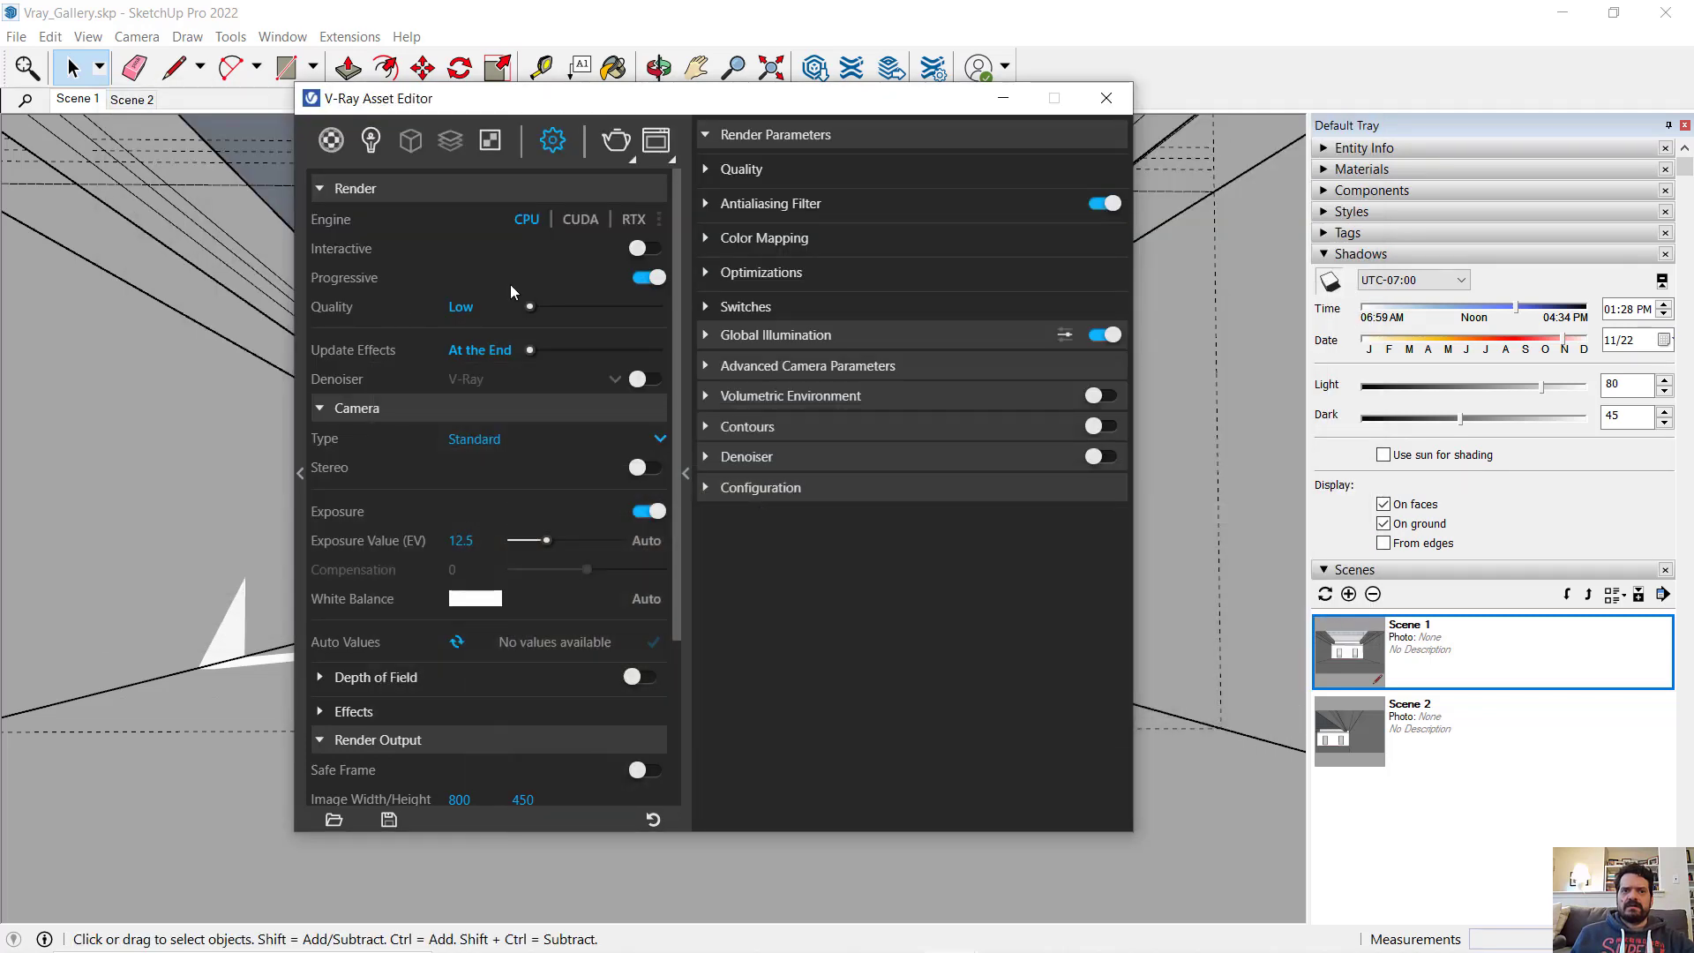
- Hide the 3D_Wall, 3D_Floor, 3D_Ceiling_Profile and 3D_Ceiling tags to isolate the crown light geometry
{"action": "left_click", "coordinate": [1003, 98]}
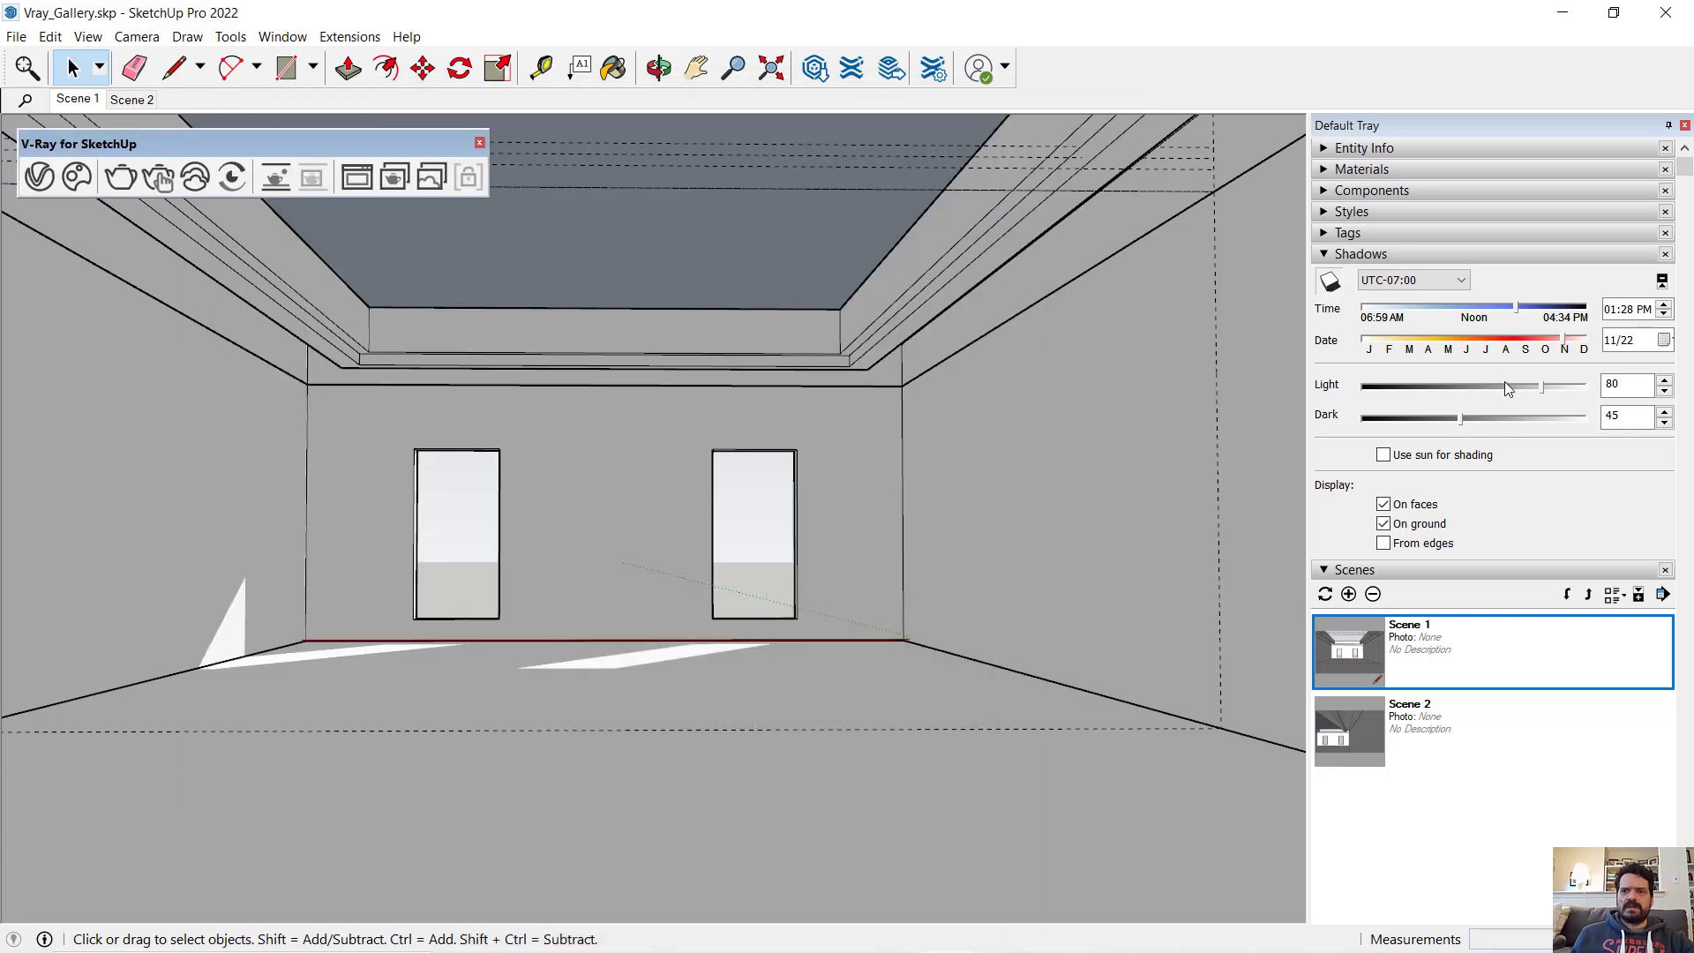
{"action": "left_click", "coordinate": [1390, 256]}
{"action": "left_click", "coordinate": [1356, 236]}
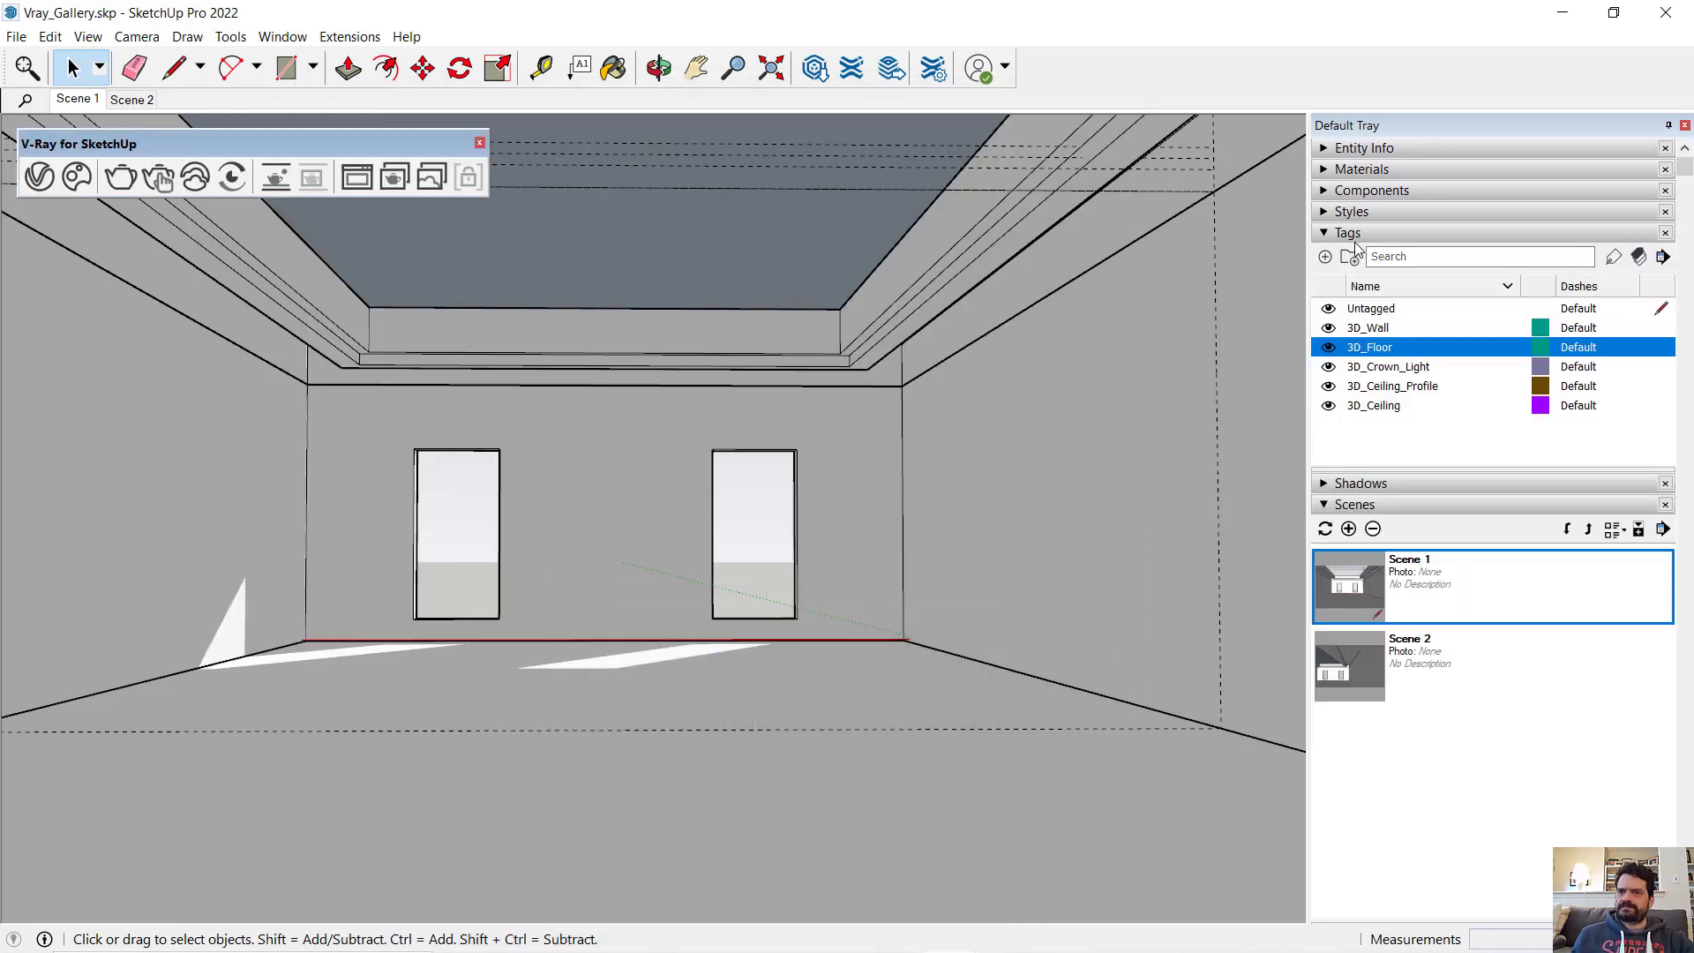
{"action": "left_click", "coordinate": [1328, 310]}
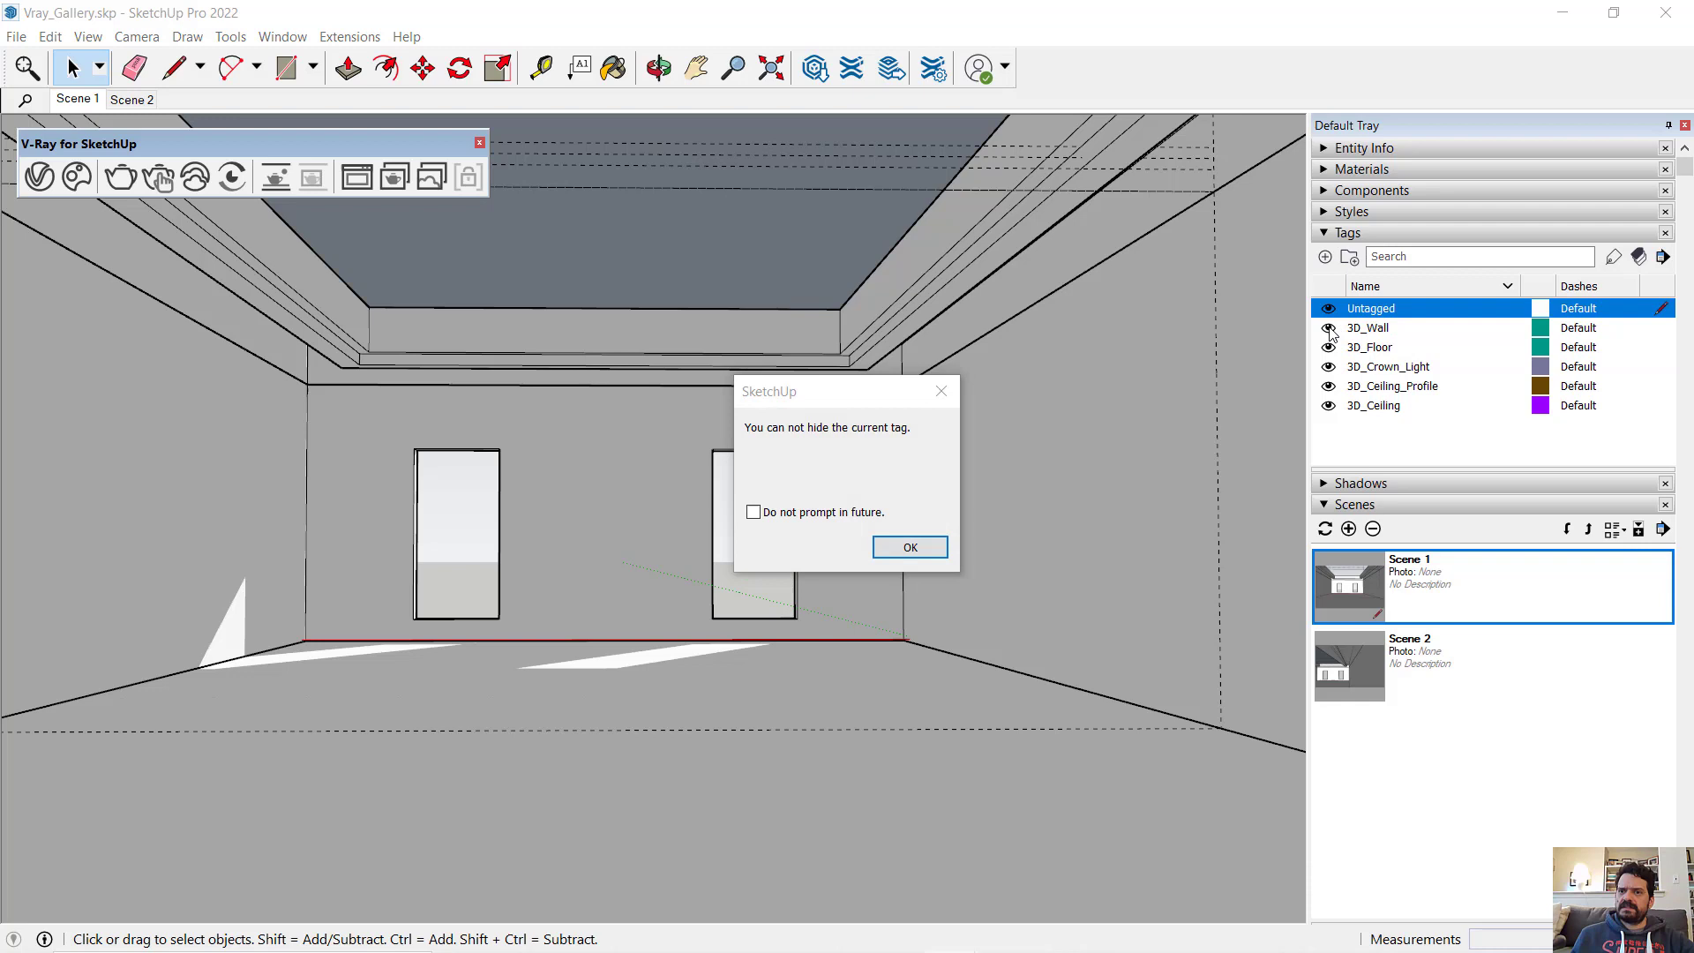
{"action": "left_click", "coordinate": [903, 549]}
{"action": "left_click", "coordinate": [1329, 329]}
{"action": "left_click", "coordinate": [1329, 348]}
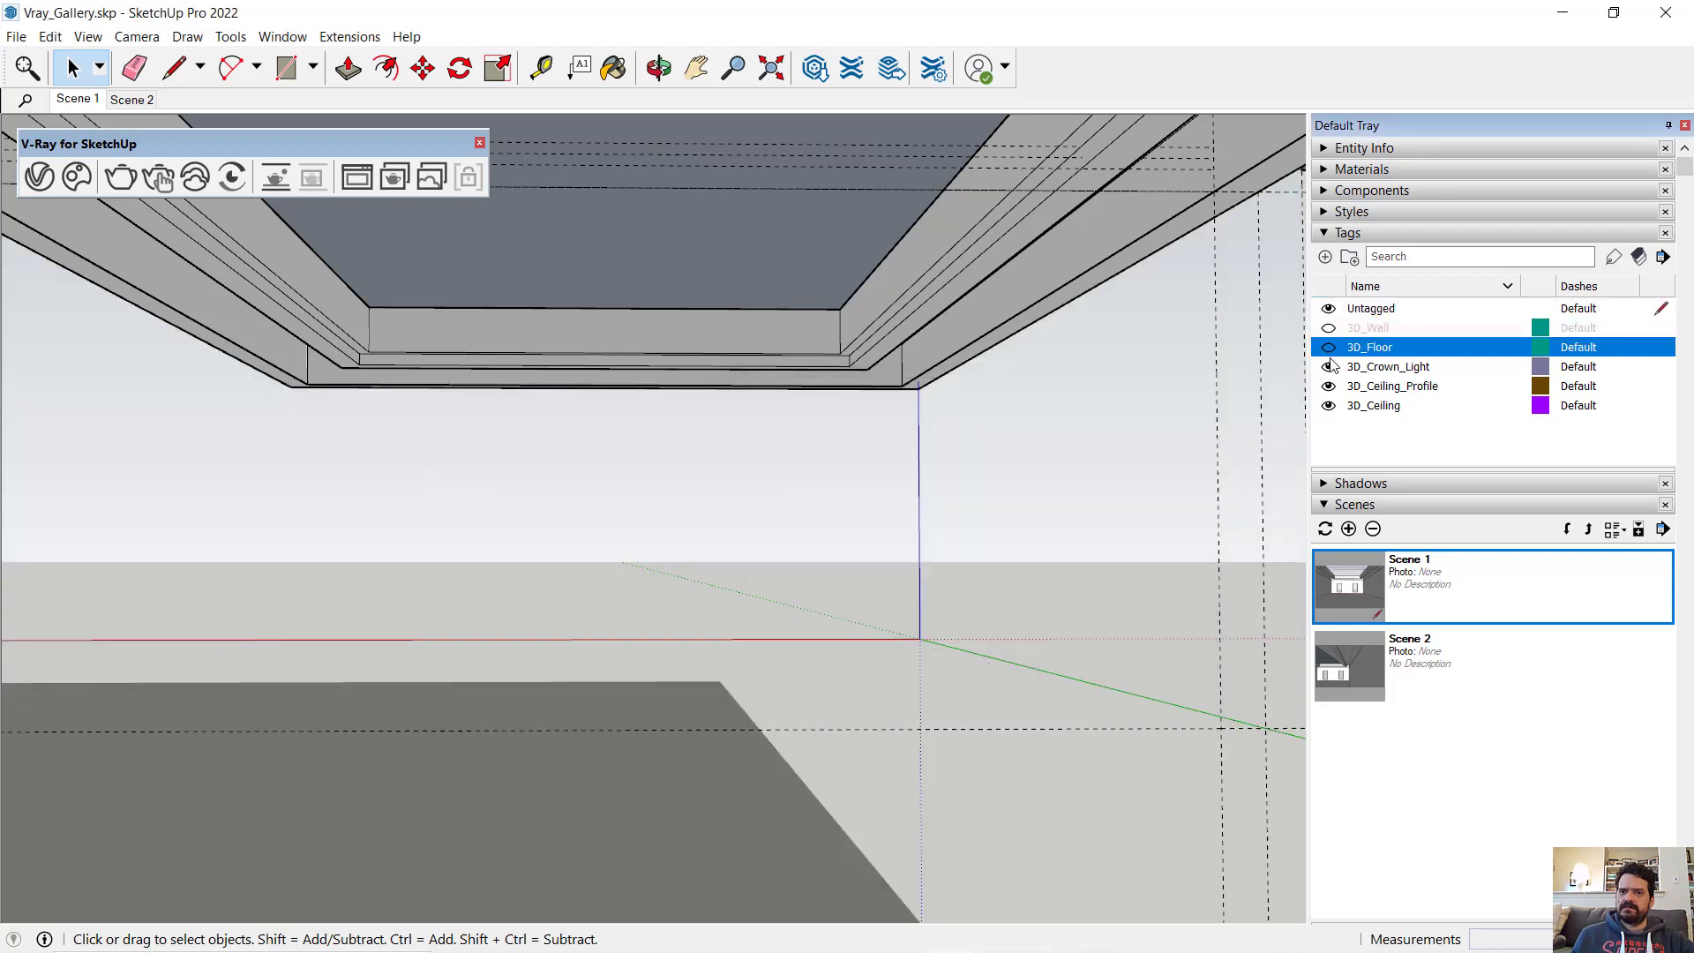
{"action": "left_click", "coordinate": [1329, 386]}
{"action": "left_click", "coordinate": [1329, 405]}
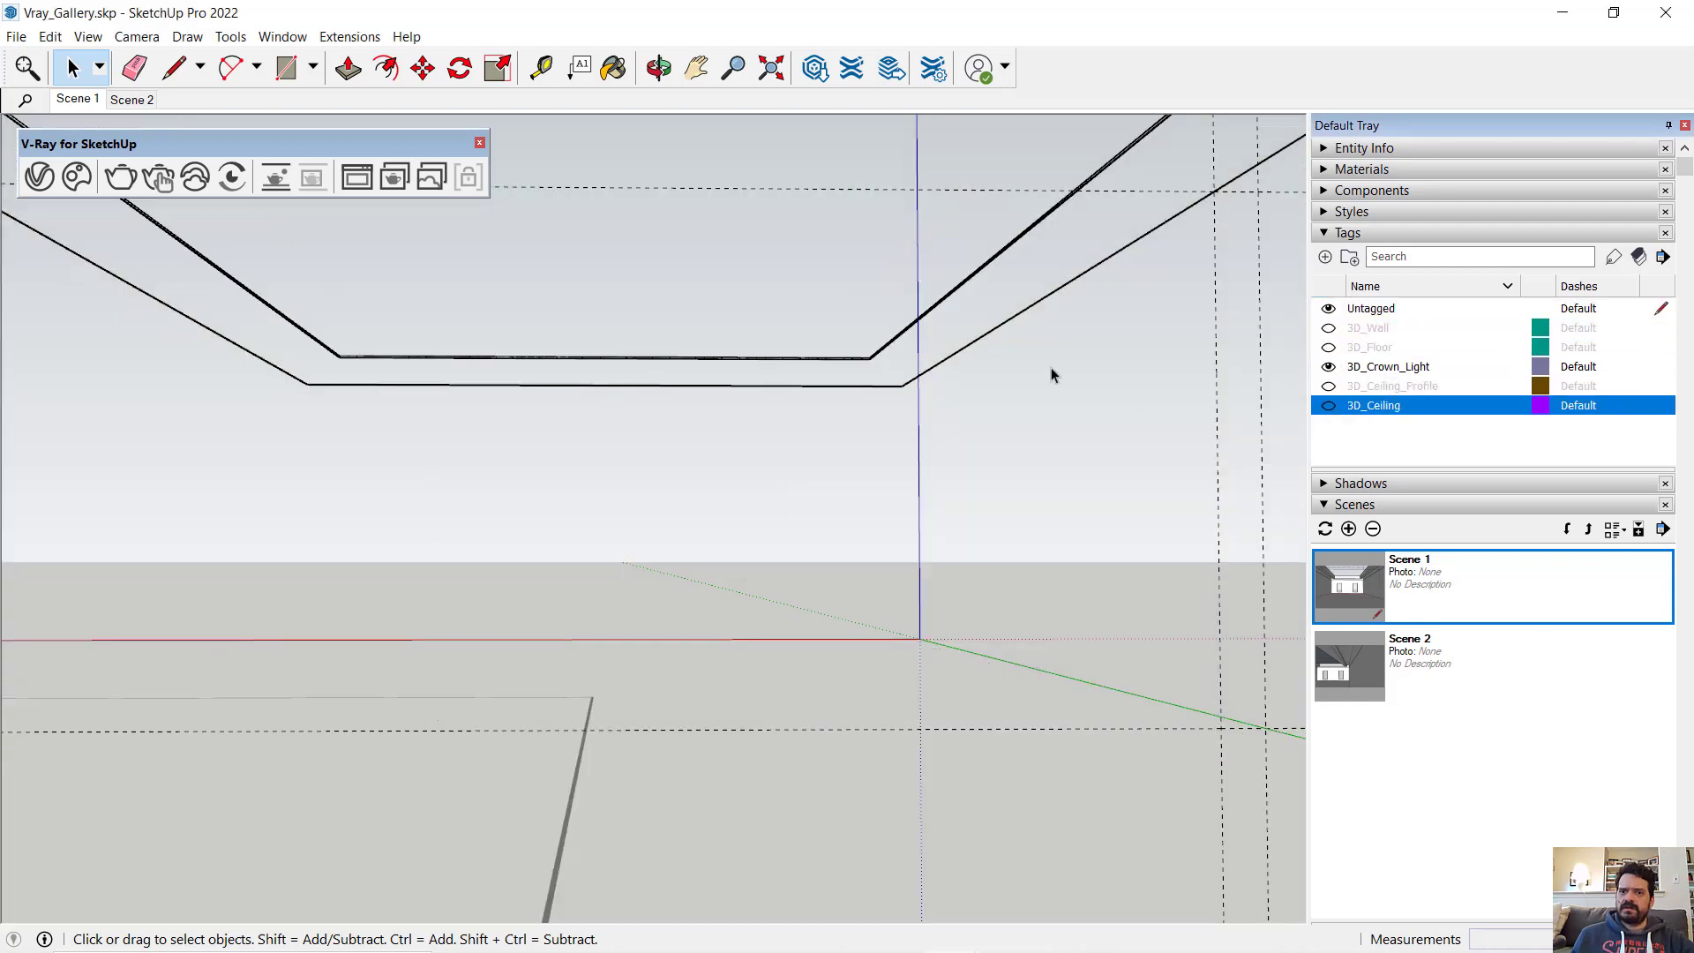
- Open the crown light group for editing and select all connected geometry of its light strip
{"action": "left_click", "coordinate": [969, 291]}
{"action": "triple_click", "coordinate": [969, 277]}
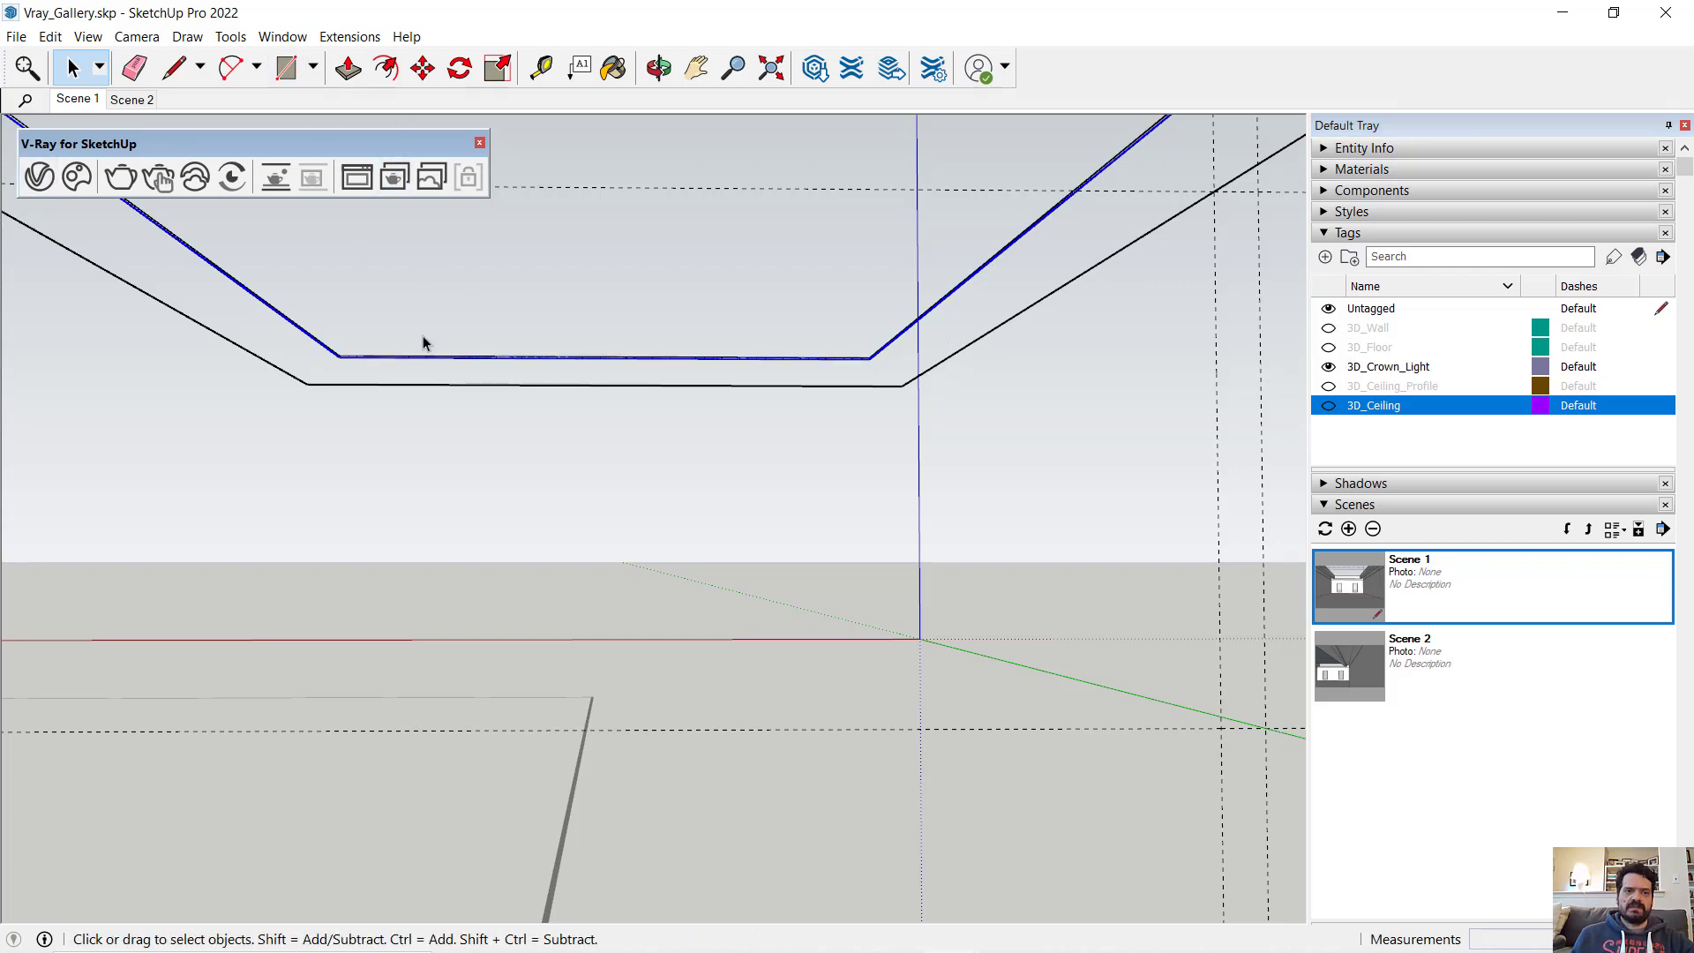
{"action": "middle_click_drag", "start_coordinate": [908, 389], "coordinate": [733, 547]}
{"action": "scroll", "coordinate": [677, 617], "scroll_direction": "up", "scroll_amount": 3}
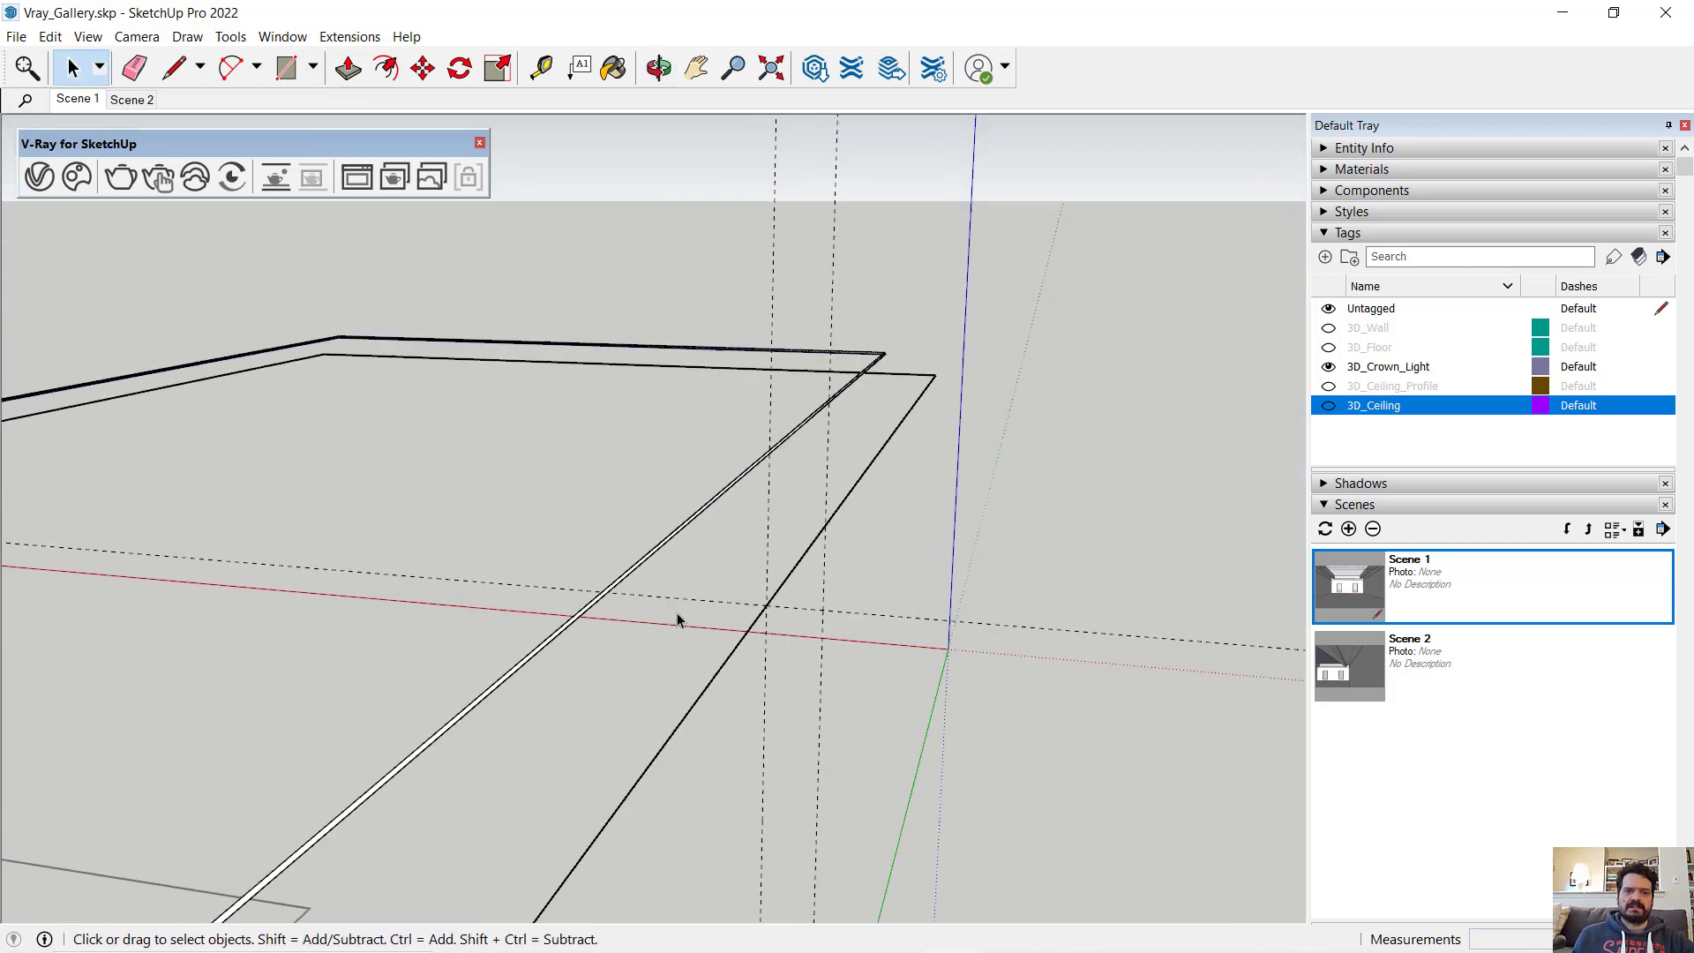
{"action": "double_click", "coordinate": [525, 511]}
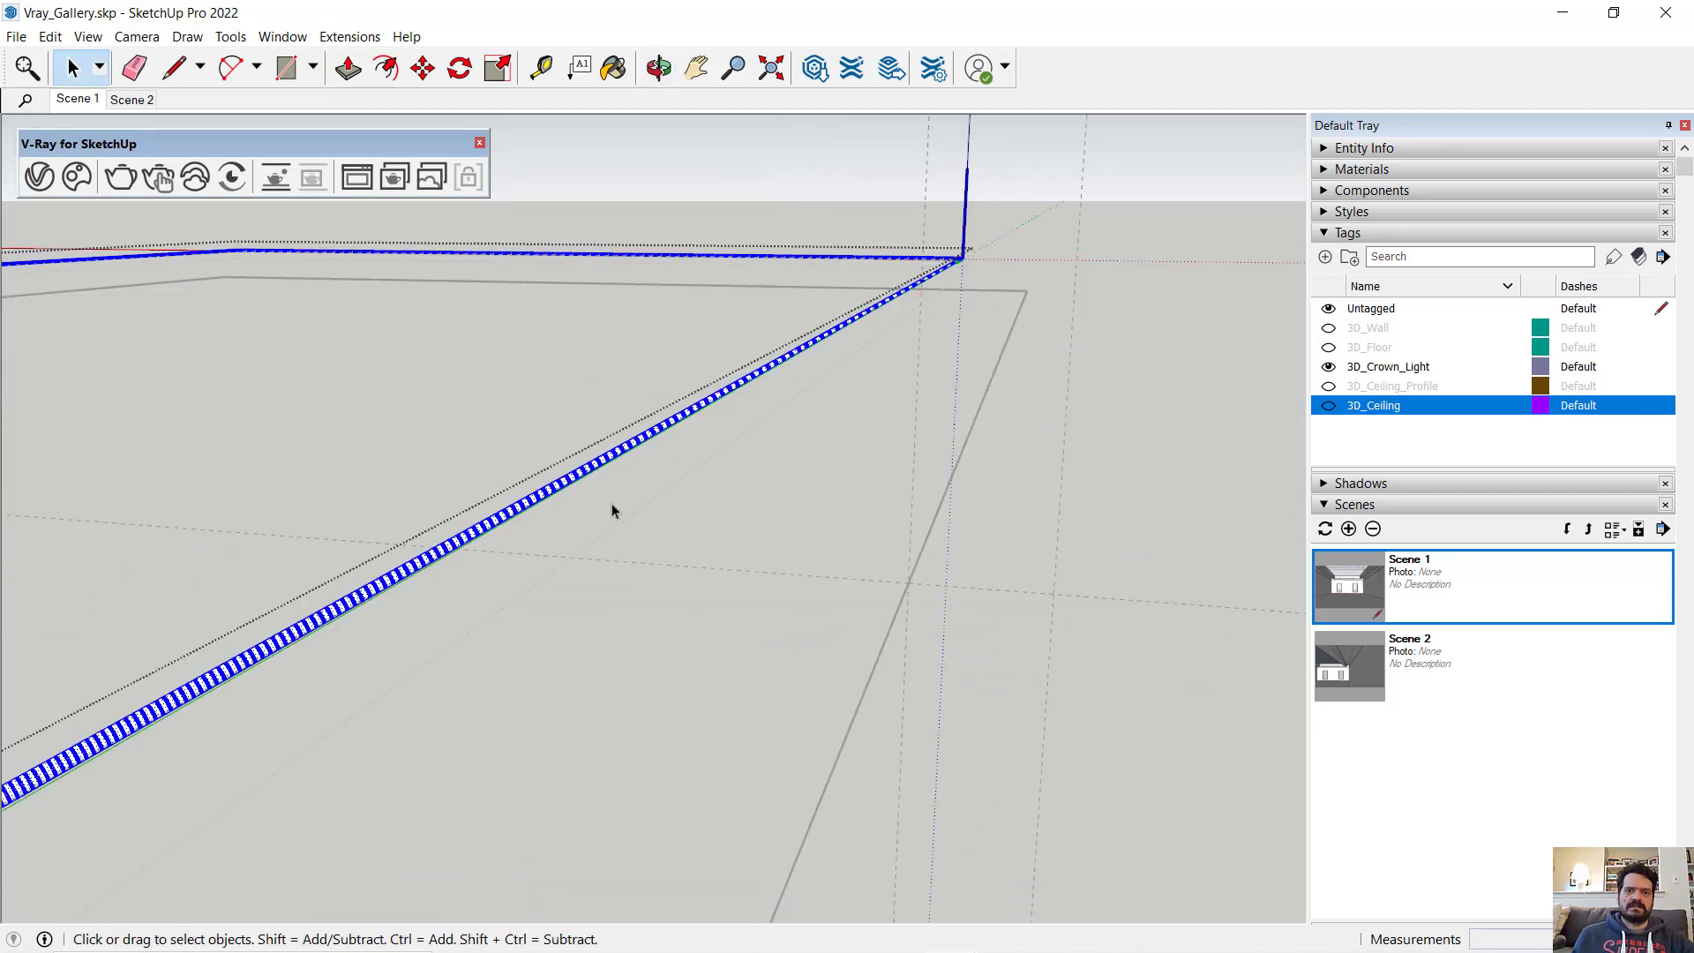
{"action": "left_click", "coordinate": [643, 506]}
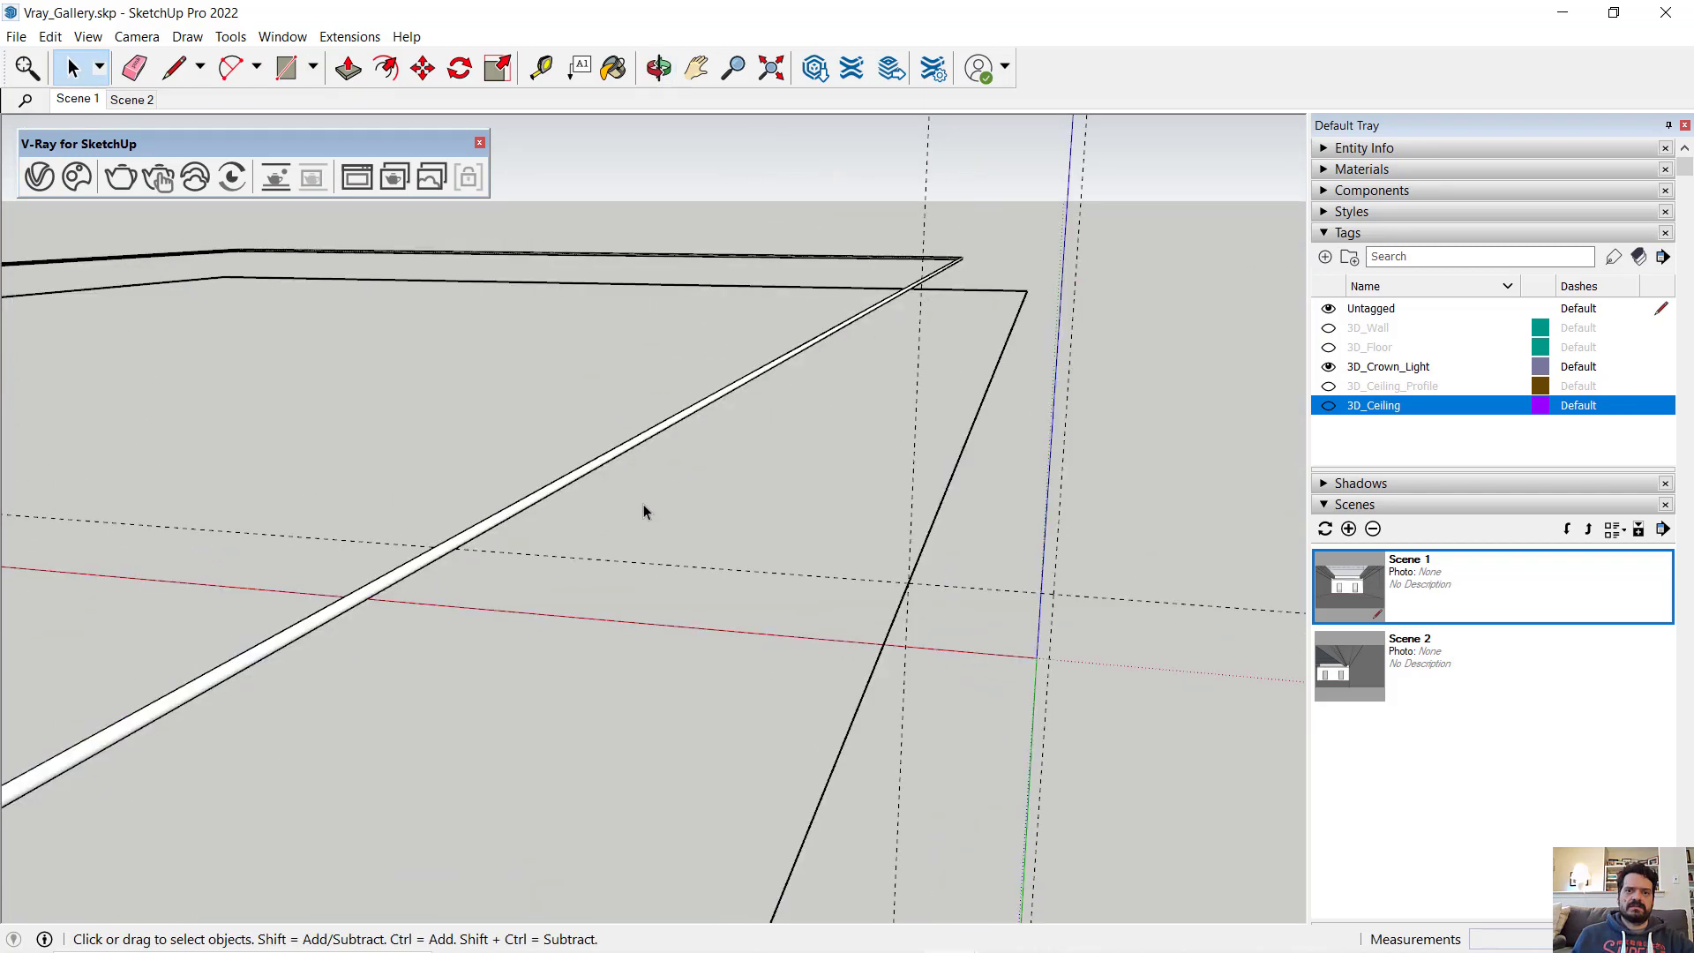
{"action": "triple_click", "coordinate": [596, 474]}
{"action": "scroll", "coordinate": [597, 474], "scroll_direction": "down", "scroll_amount": 2}
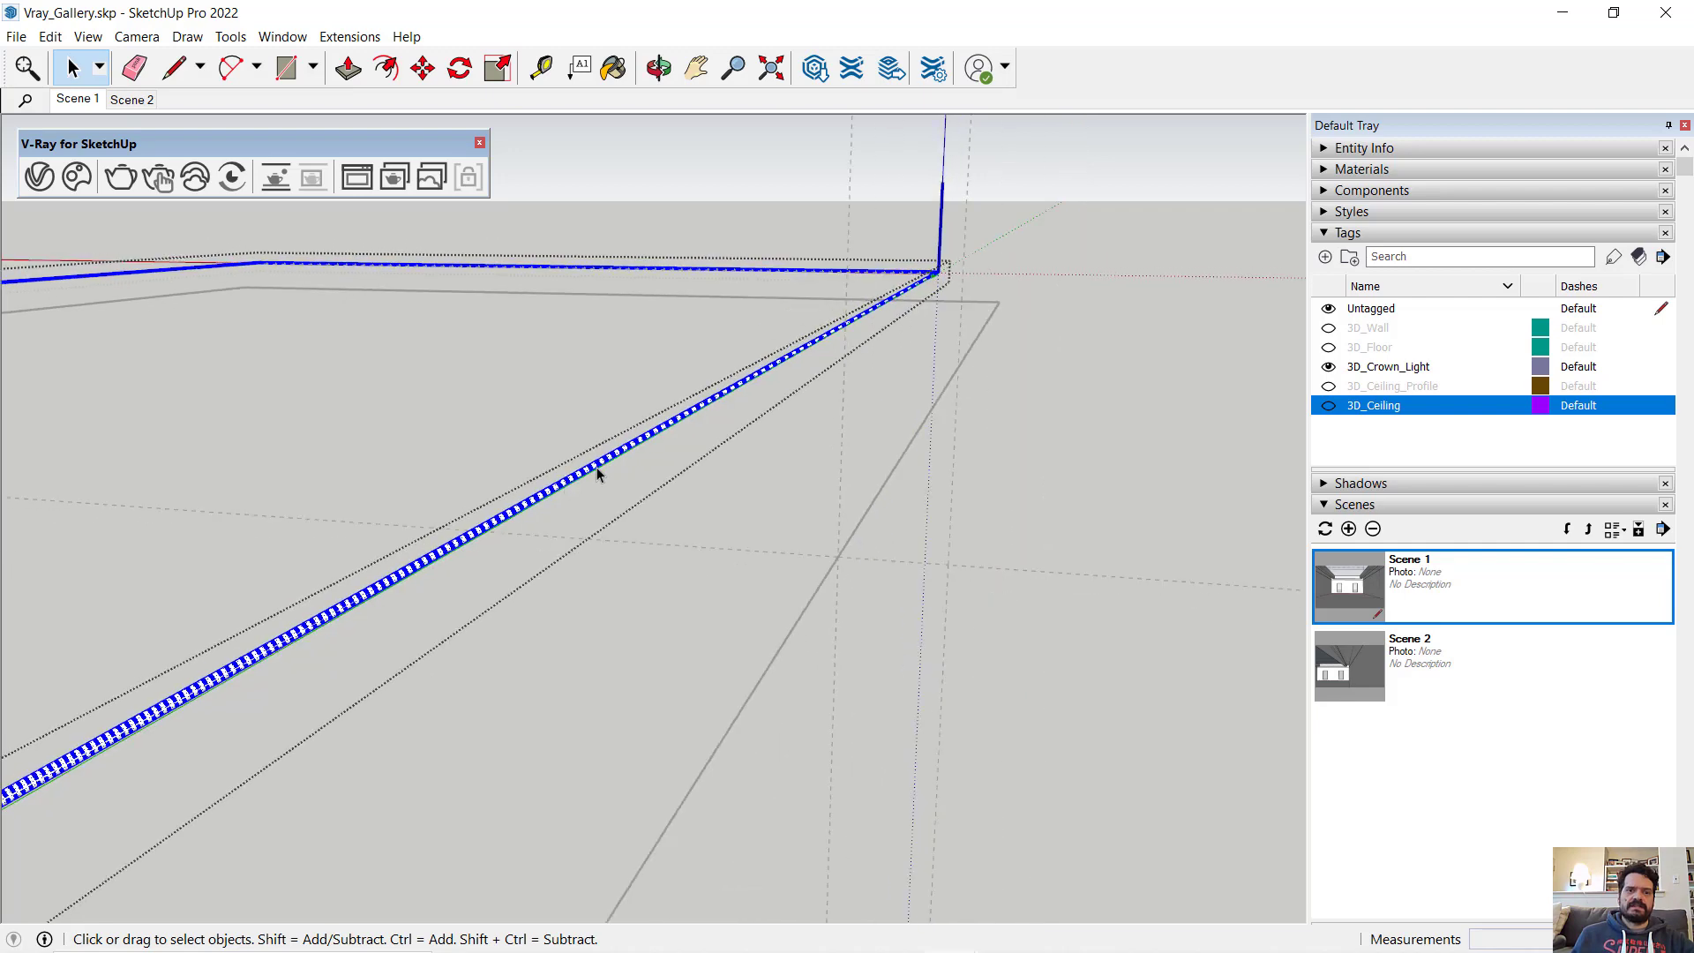
- Apply the V-Ray Emissive material to the selected crown light strip
{"action": "left_click", "coordinate": [39, 176]}
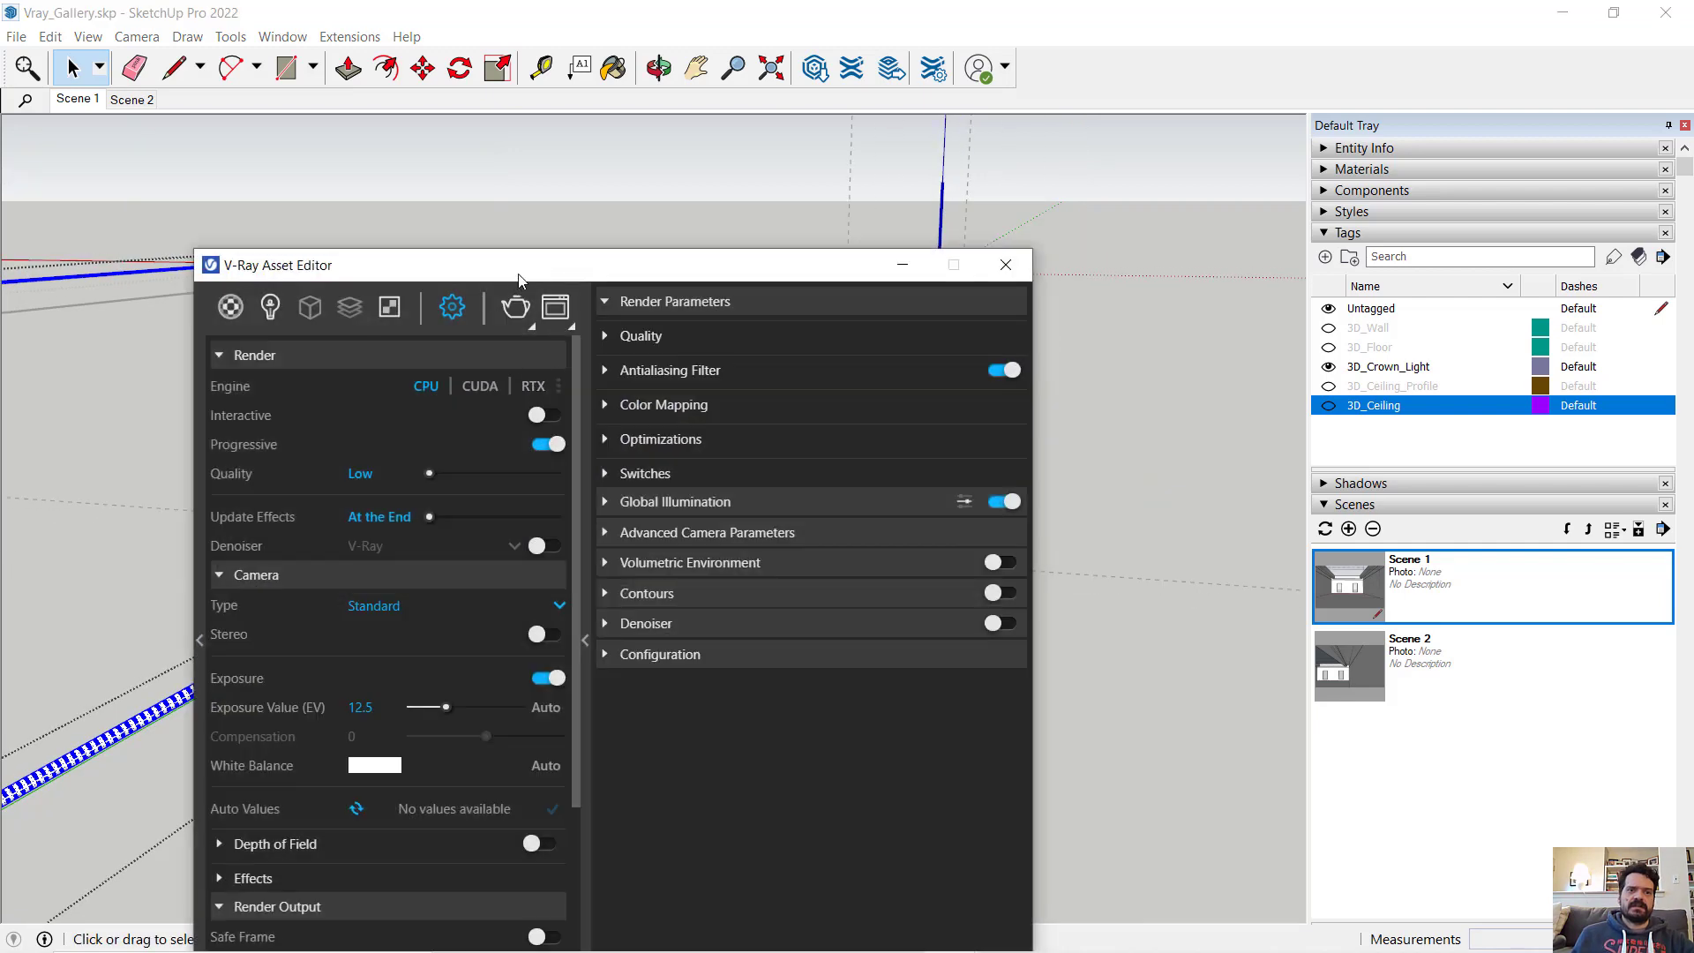
{"action": "left_click_drag", "start_coordinate": [524, 265], "coordinate": [870, 108]}
{"action": "left_click", "coordinate": [580, 135]}
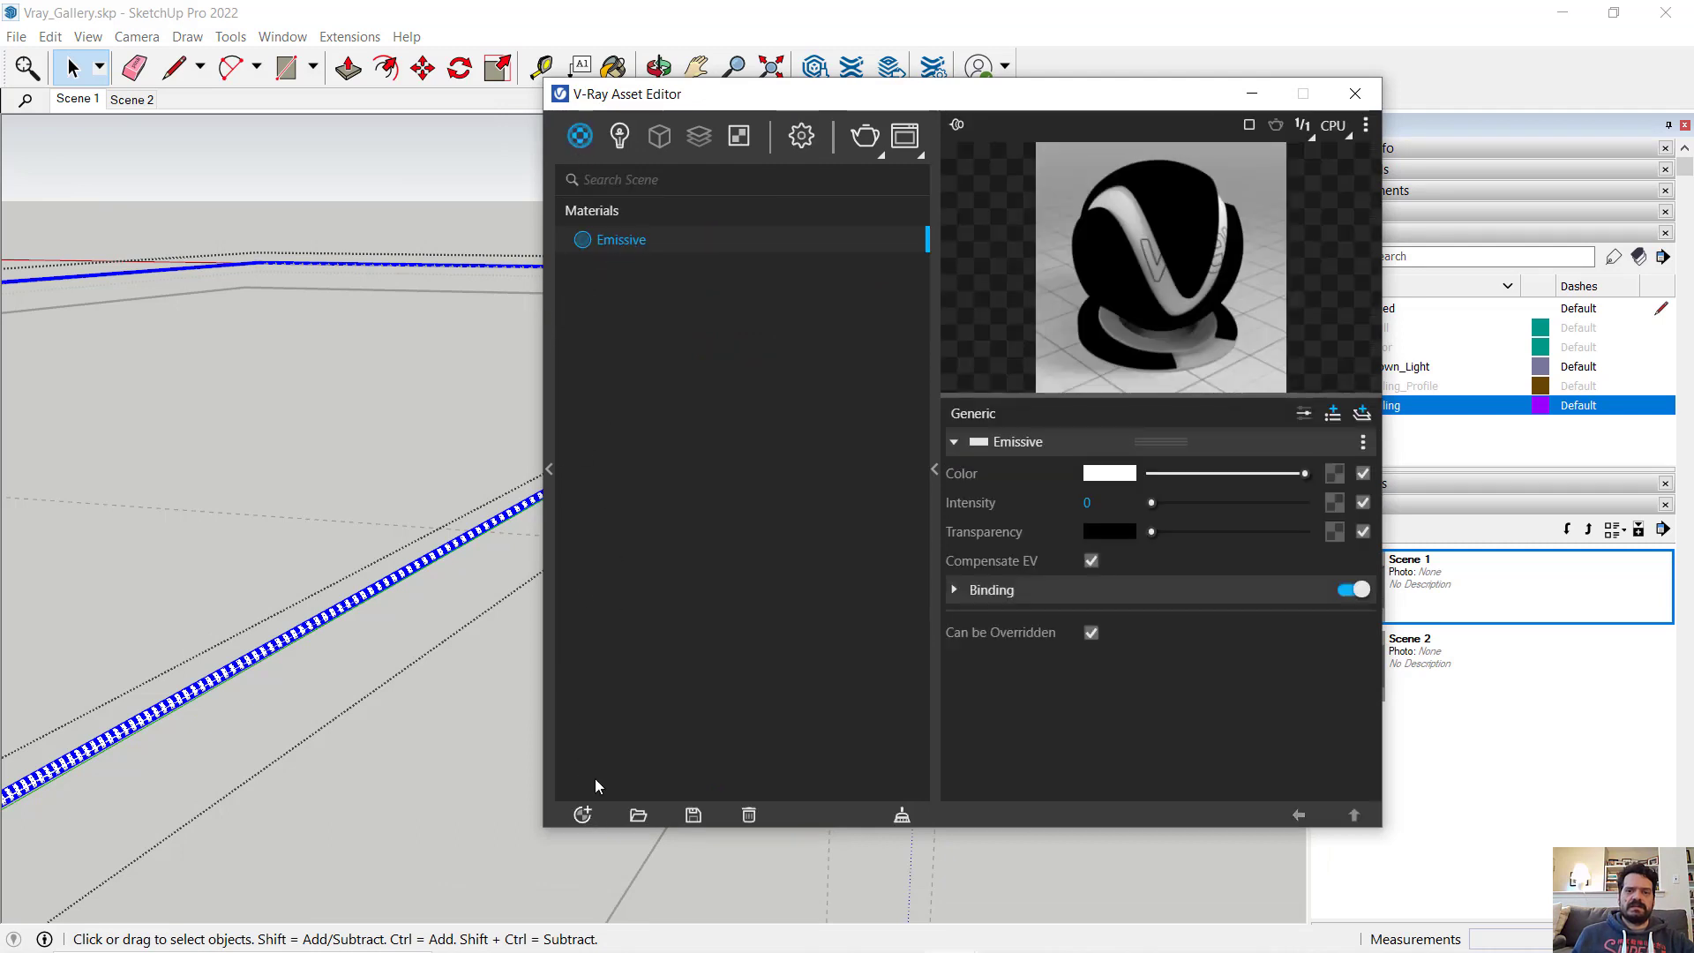
{"action": "left_click", "coordinate": [586, 817]}
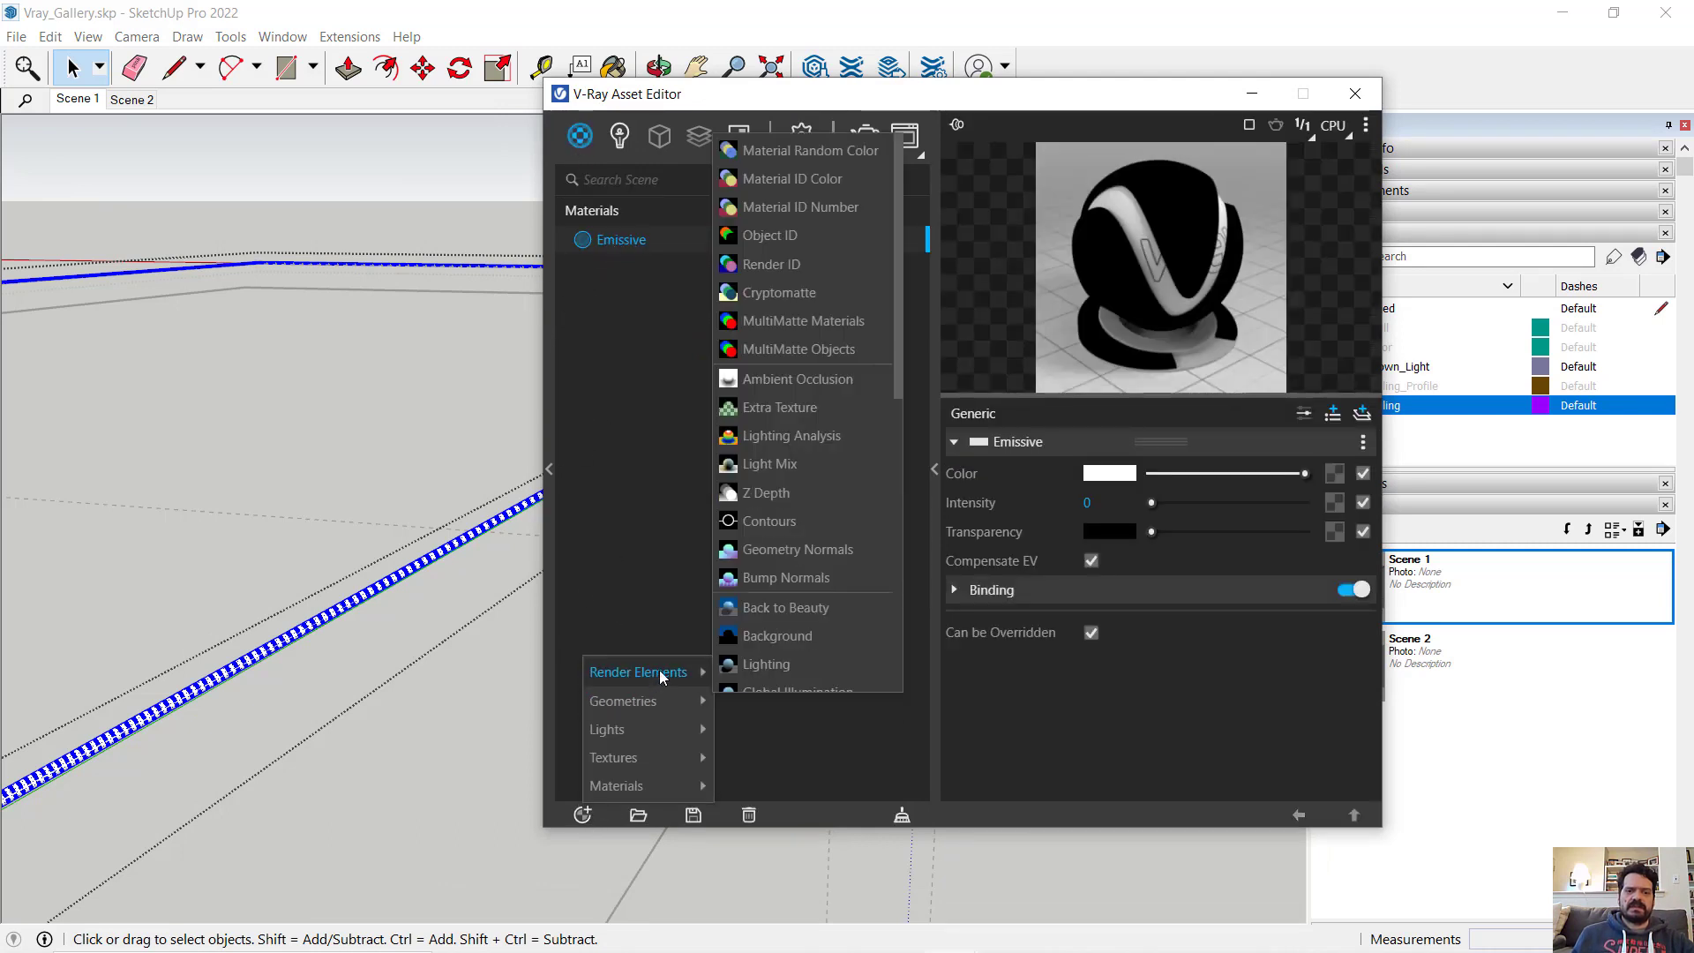
{"action": "mouse_move", "coordinate": [671, 784]}
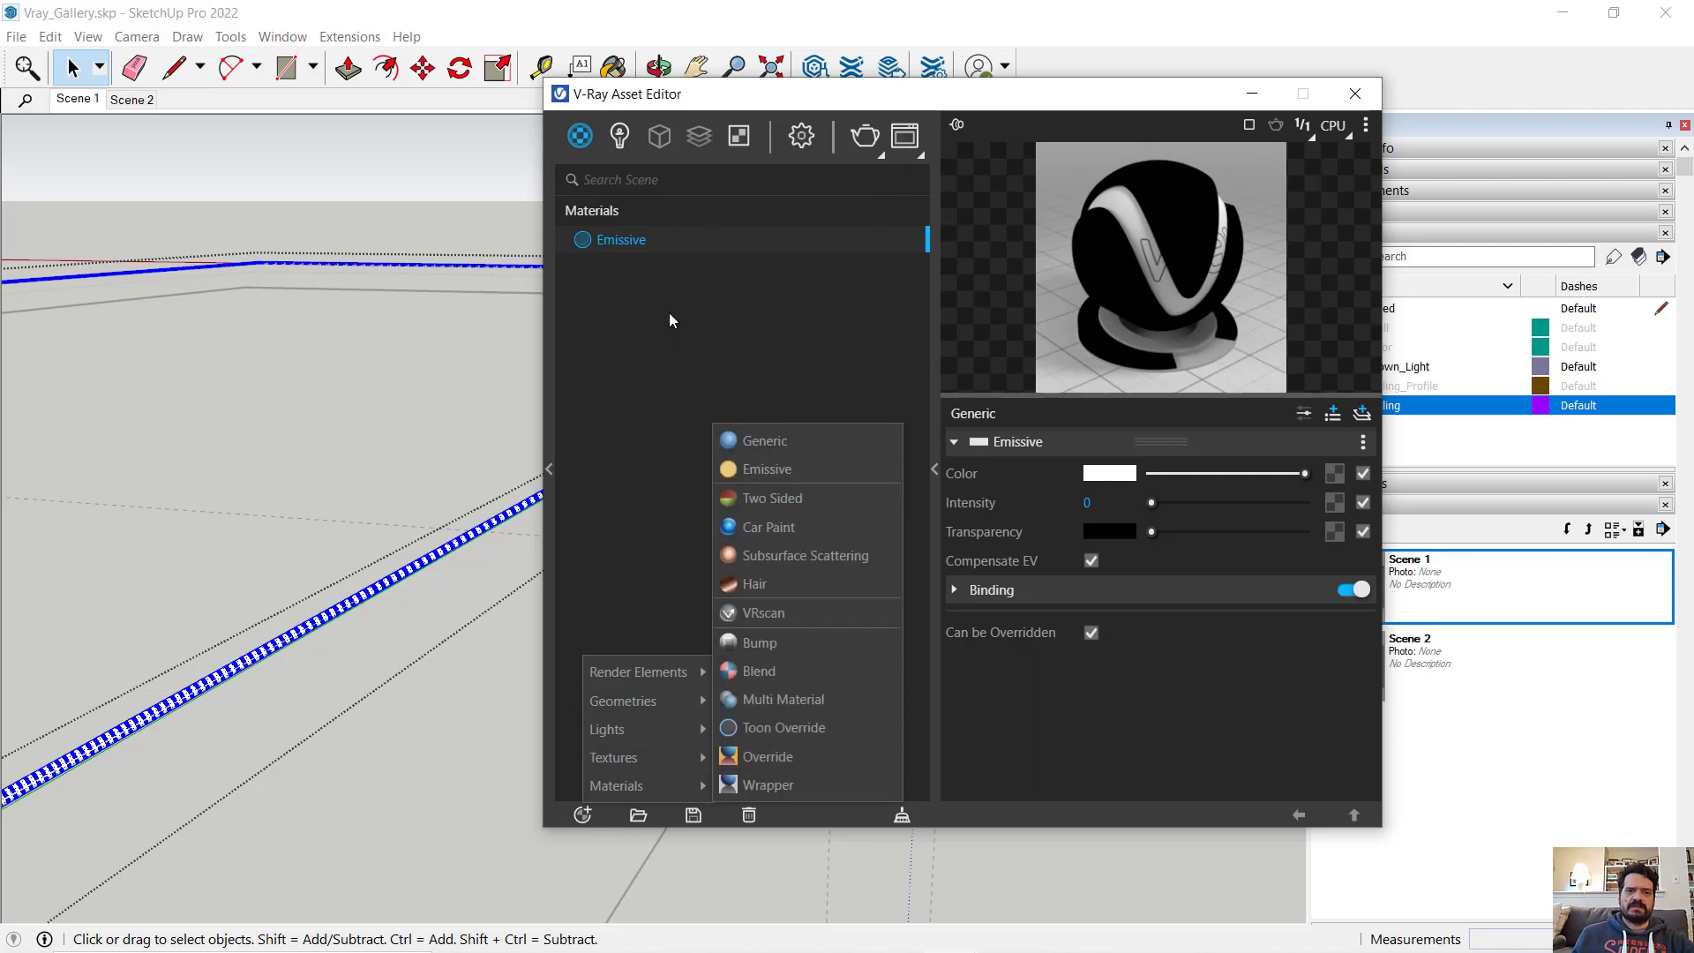
{"action": "left_click", "coordinate": [655, 250]}
{"action": "right_click", "coordinate": [654, 246]}
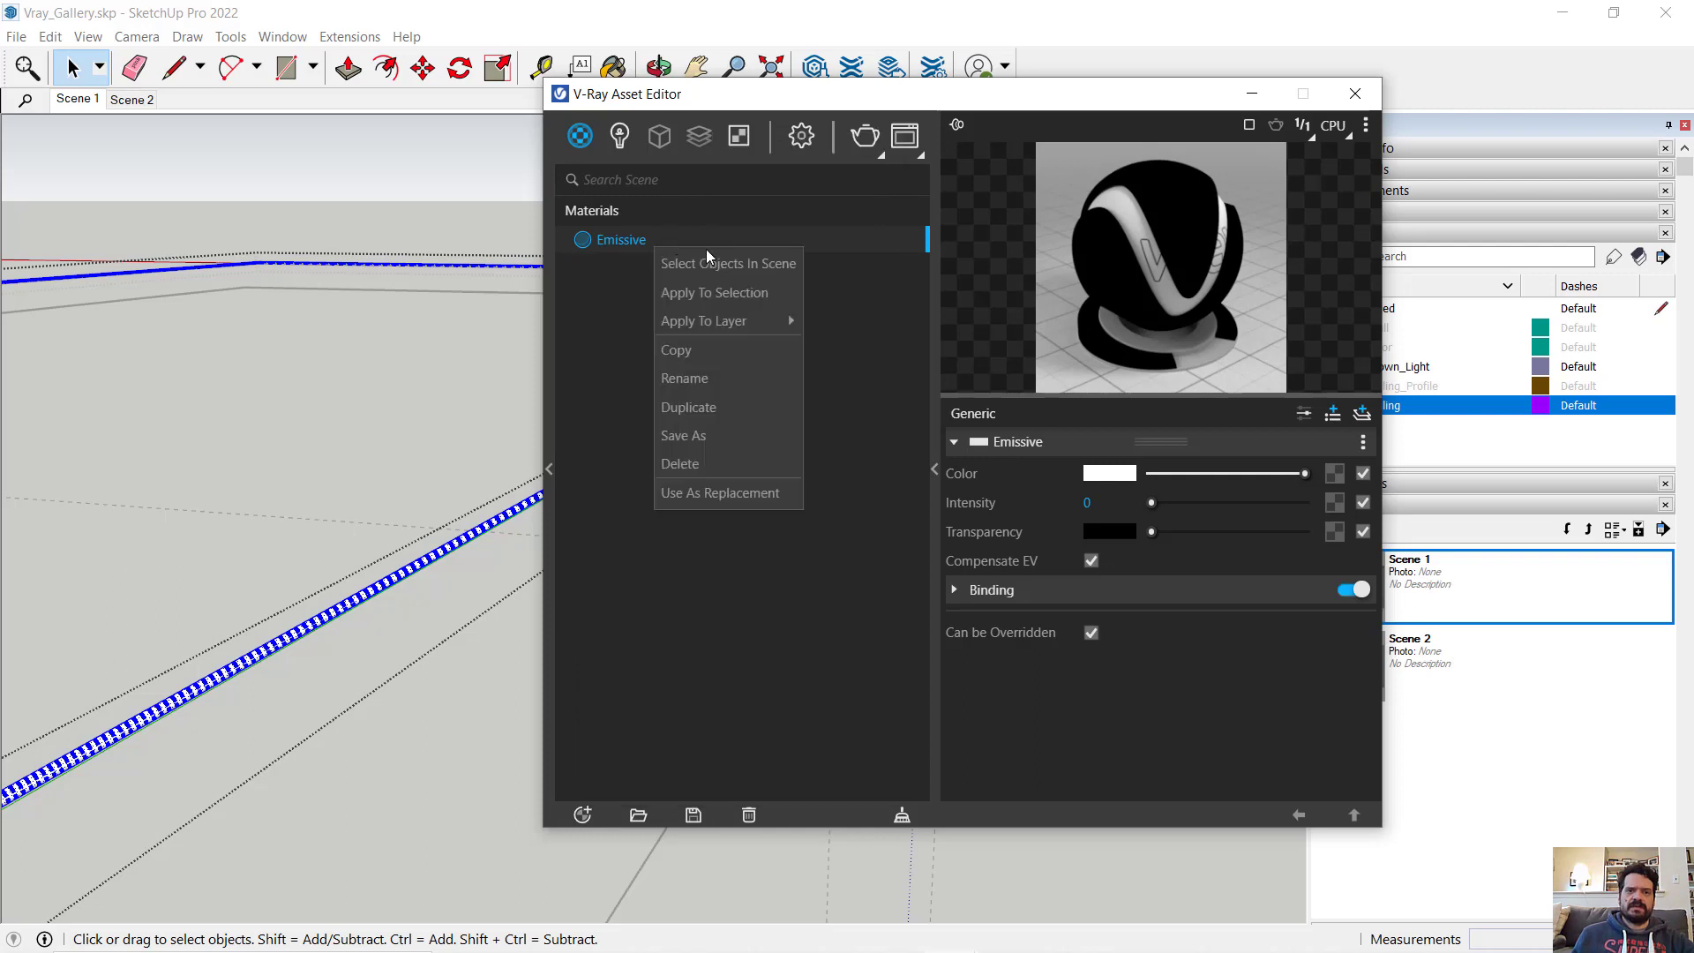
{"action": "left_click", "coordinate": [738, 294]}
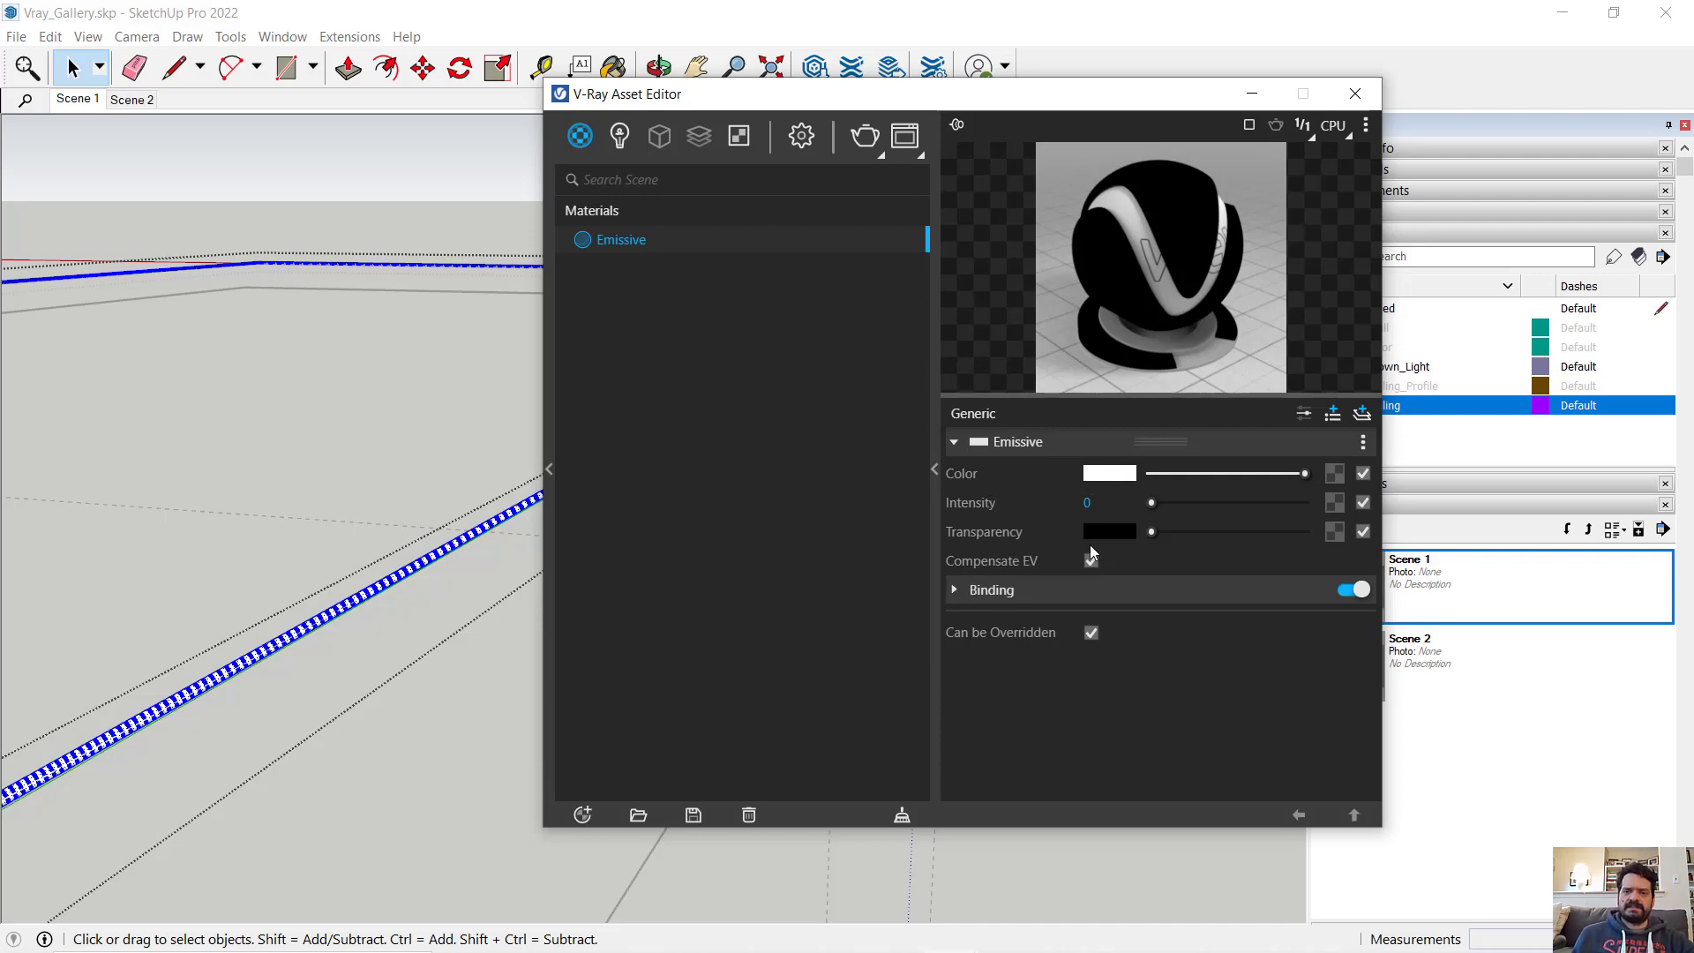
- Set the Emissive material's intensity to 1 and its color to a warm off-white of R 0.984, G 0.981, B 0.96
{"action": "type", "text": "1"}
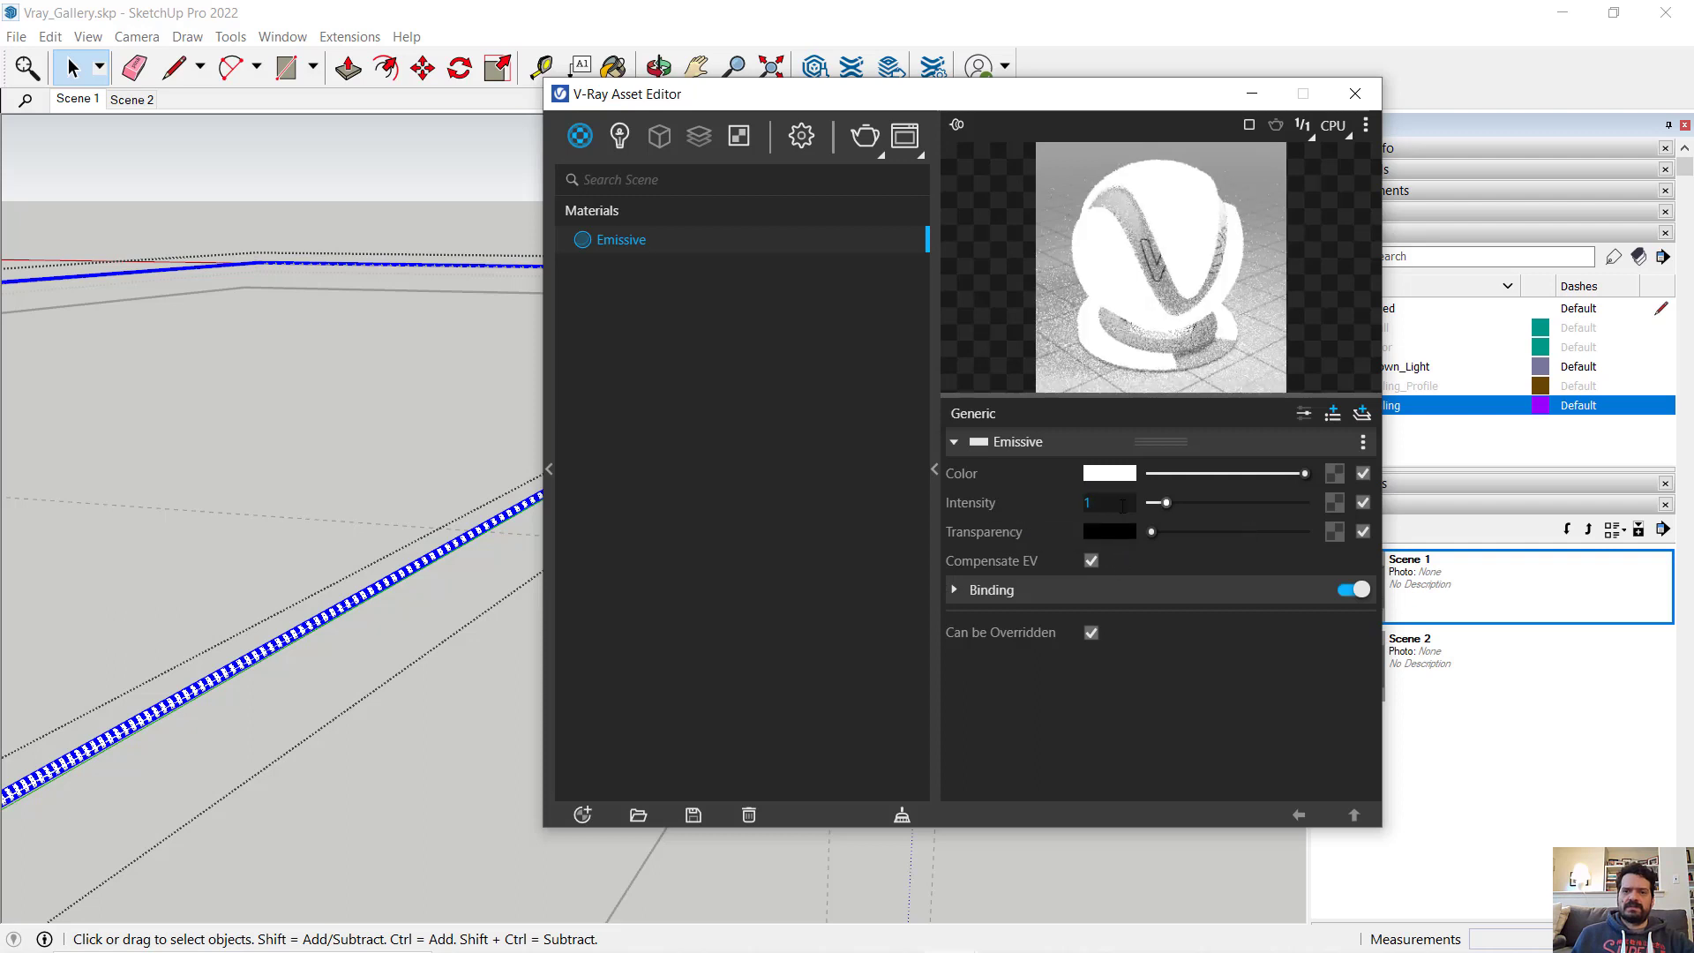
{"action": "left_click", "coordinate": [1107, 477]}
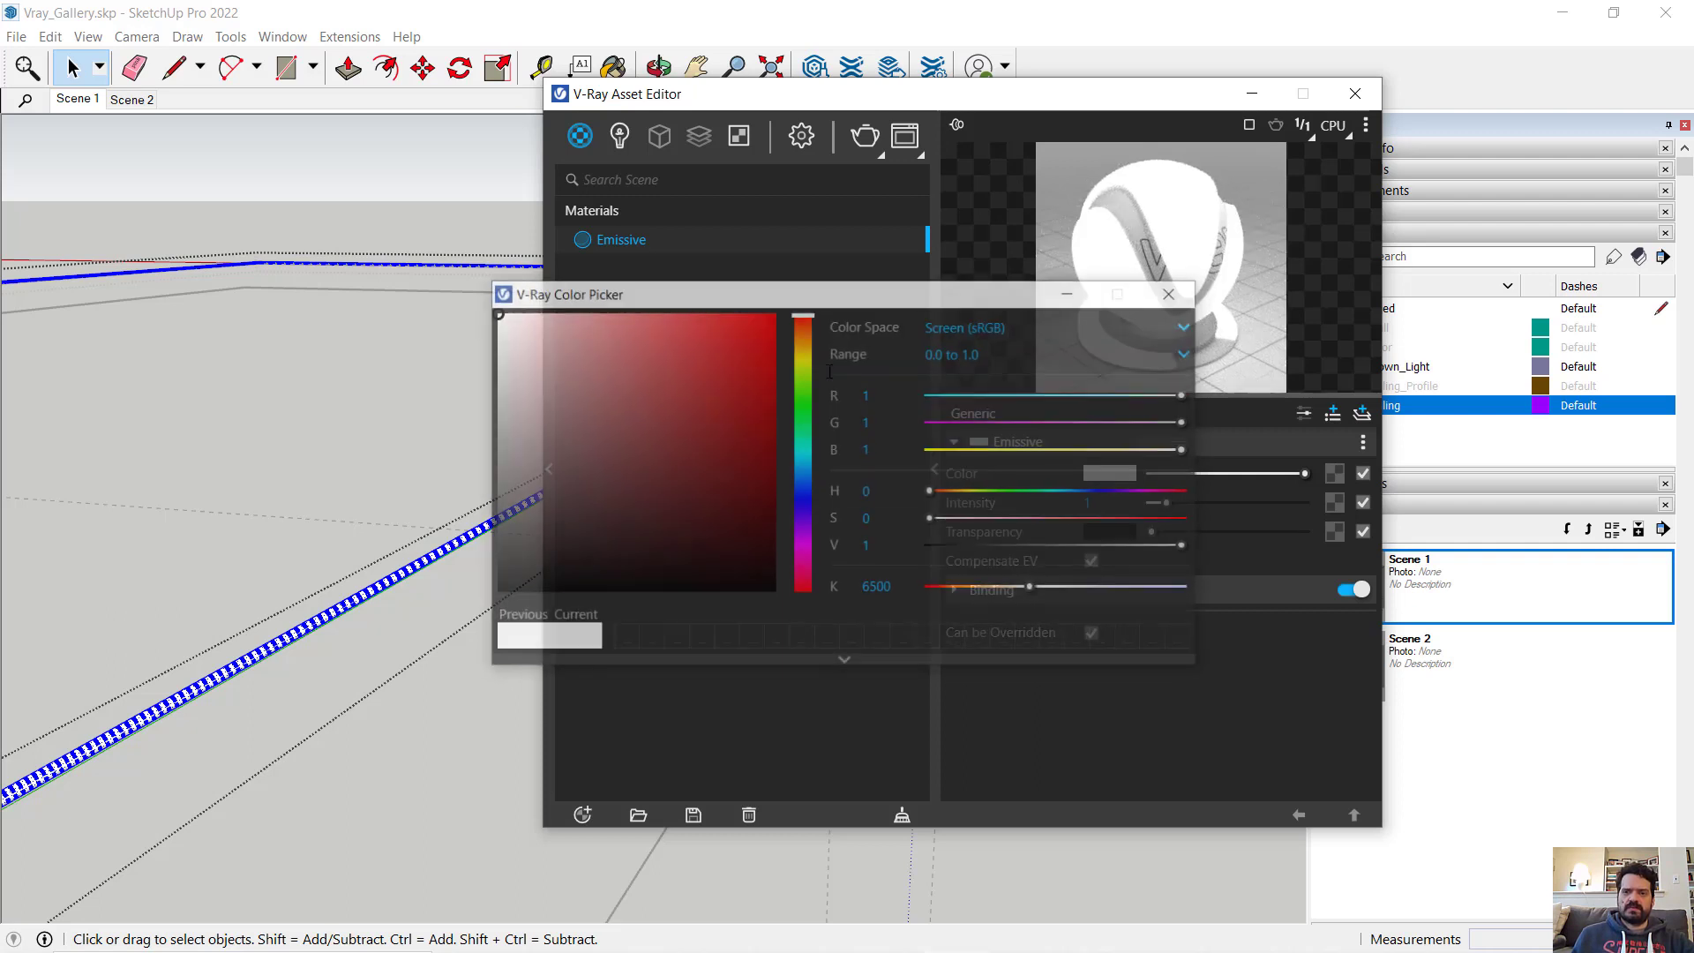
{"action": "left_click_drag", "start_coordinate": [801, 319], "coordinate": [816, 360]}
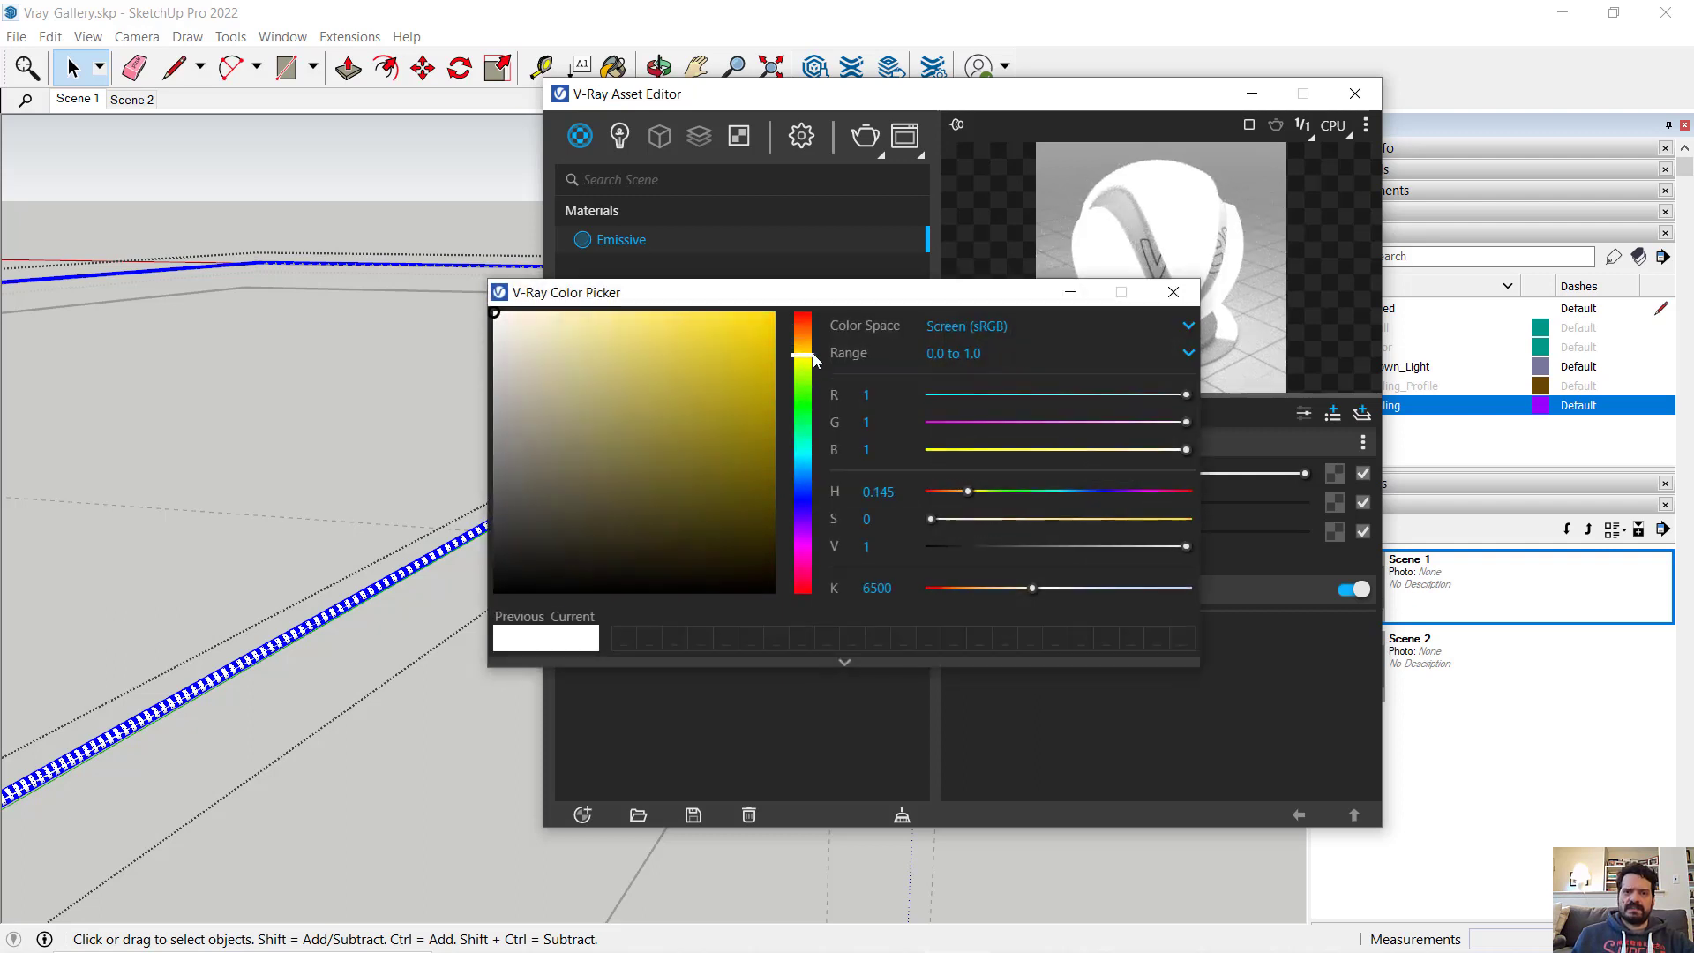
{"action": "left_click", "coordinate": [501, 316]}
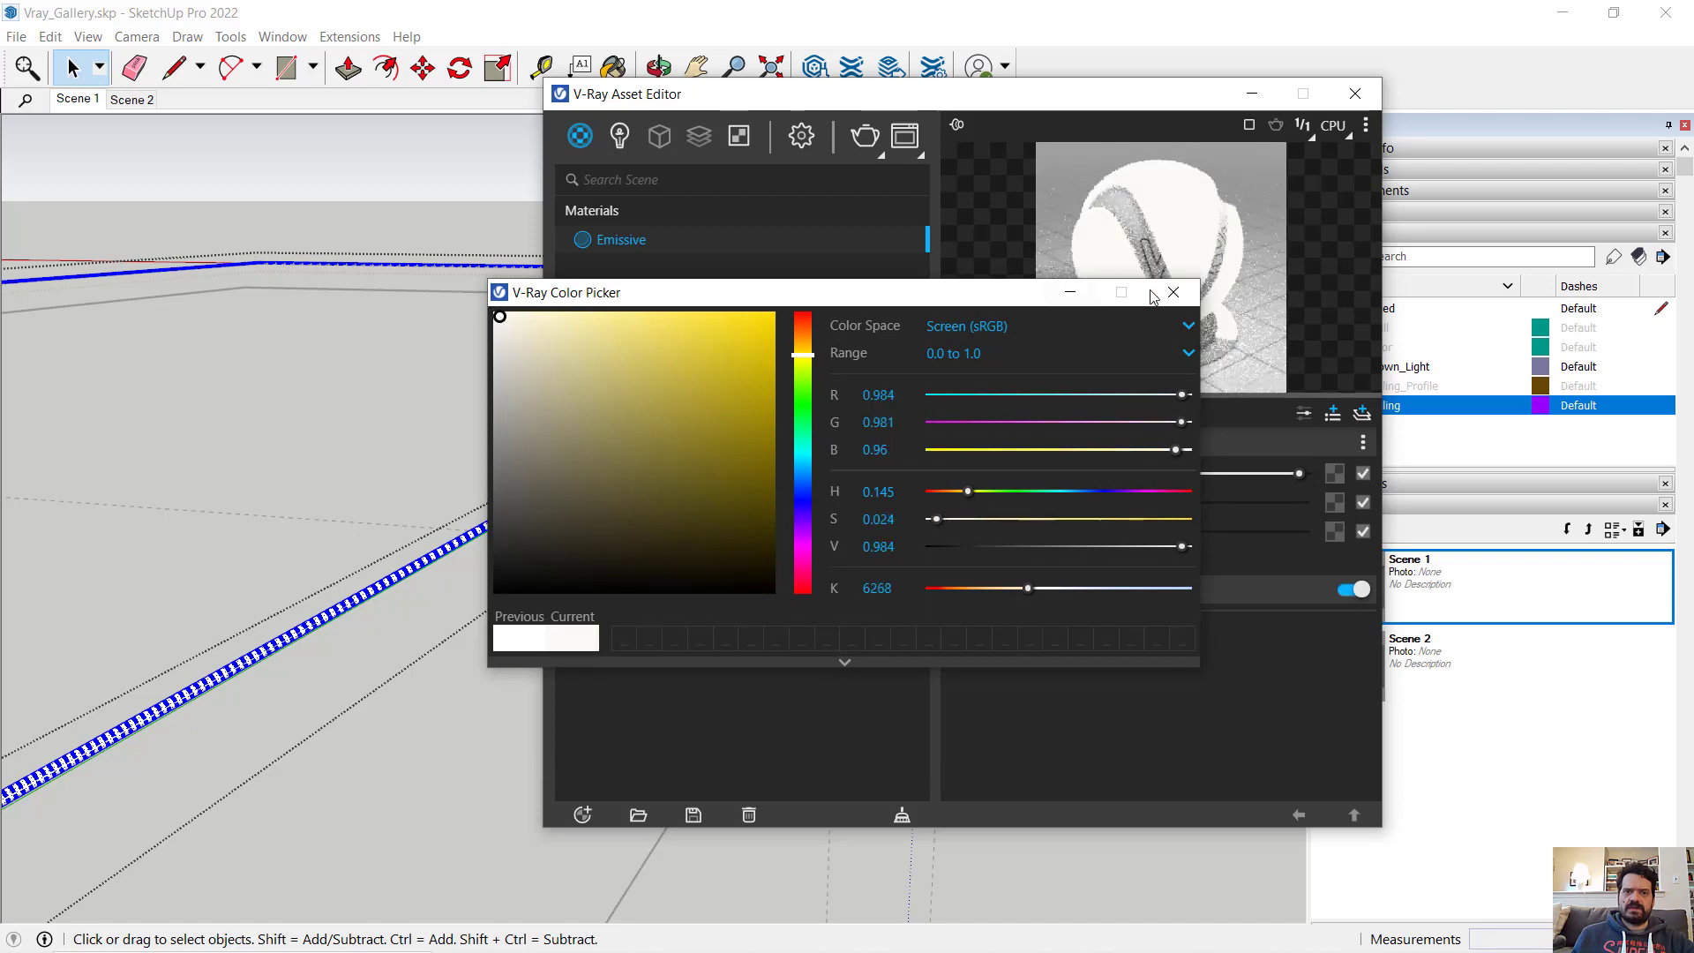
{"action": "left_click", "coordinate": [1252, 93]}
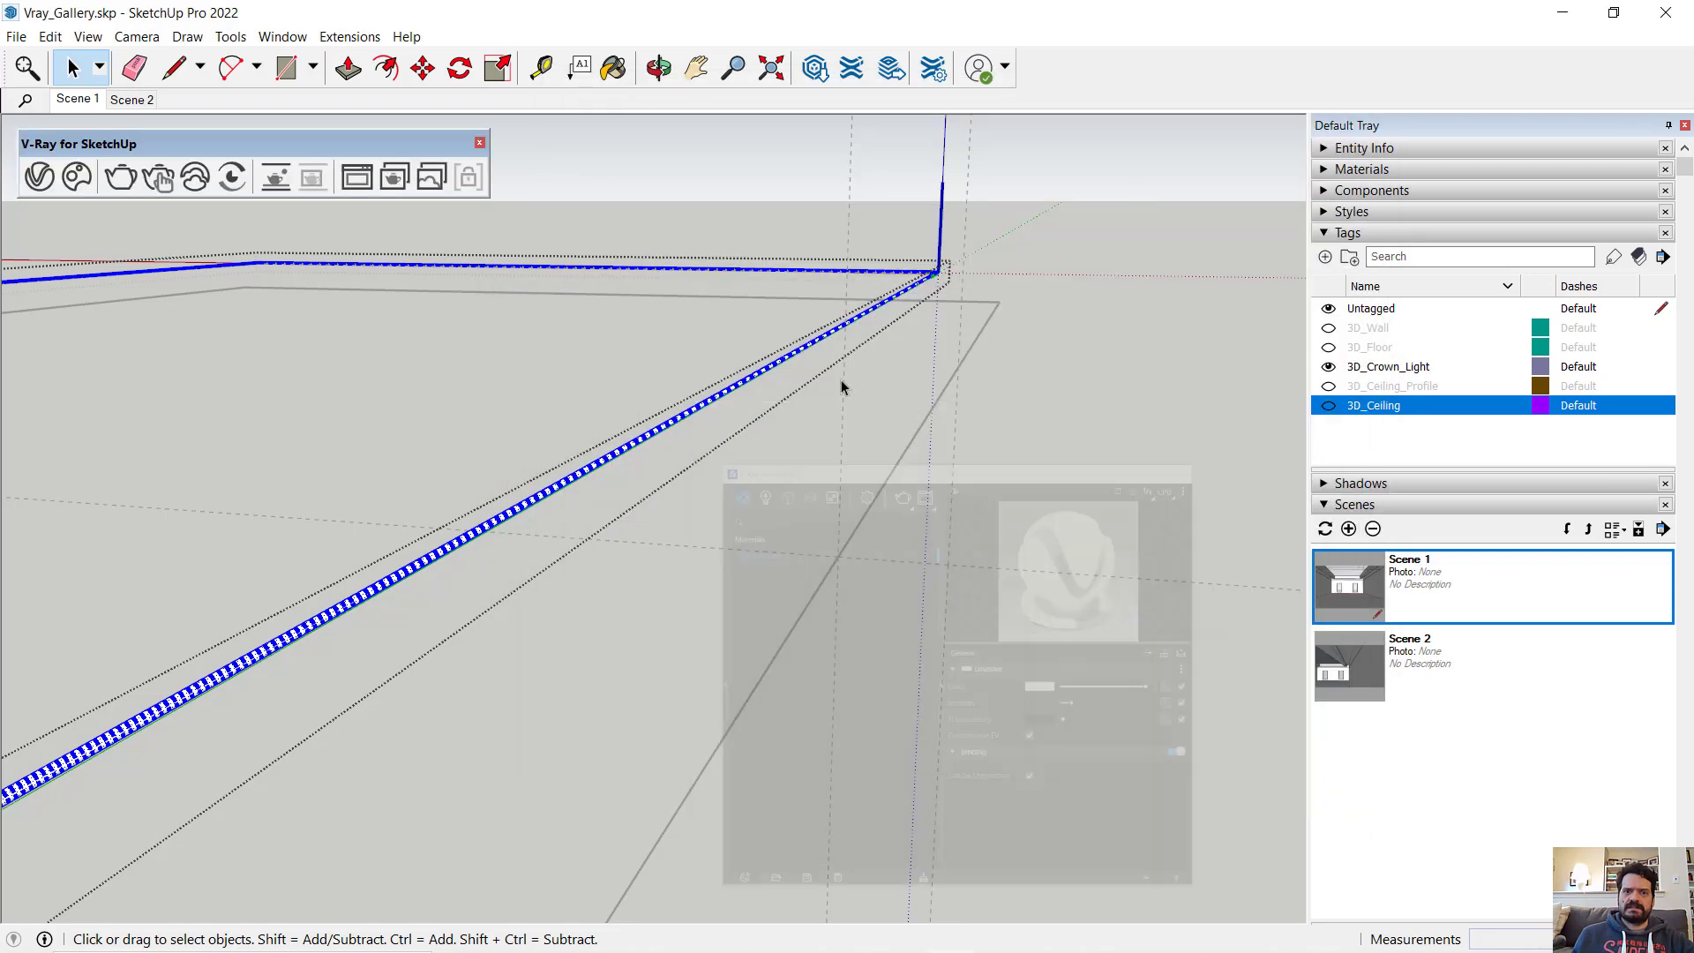
- Leave the crown light group, restore the Scene 1 view with all tags visible and render it with V-Ray
{"action": "left_click", "coordinate": [1067, 449]}
{"action": "left_click", "coordinate": [1441, 578]}
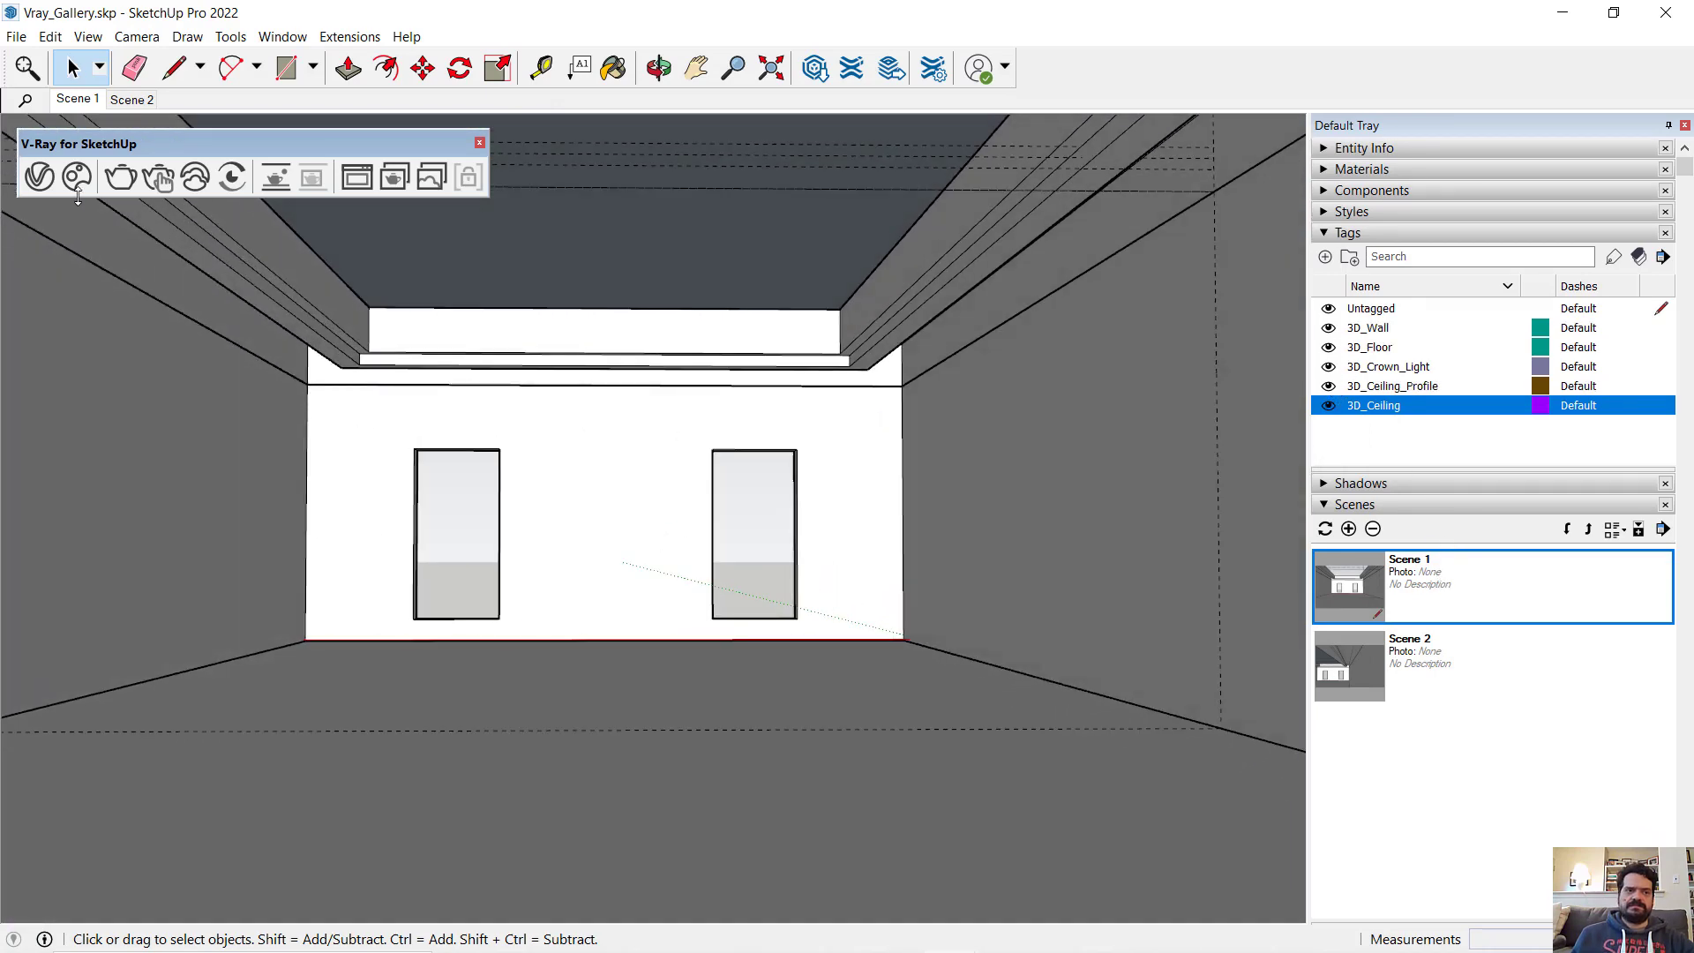
{"action": "left_click", "coordinate": [120, 176]}
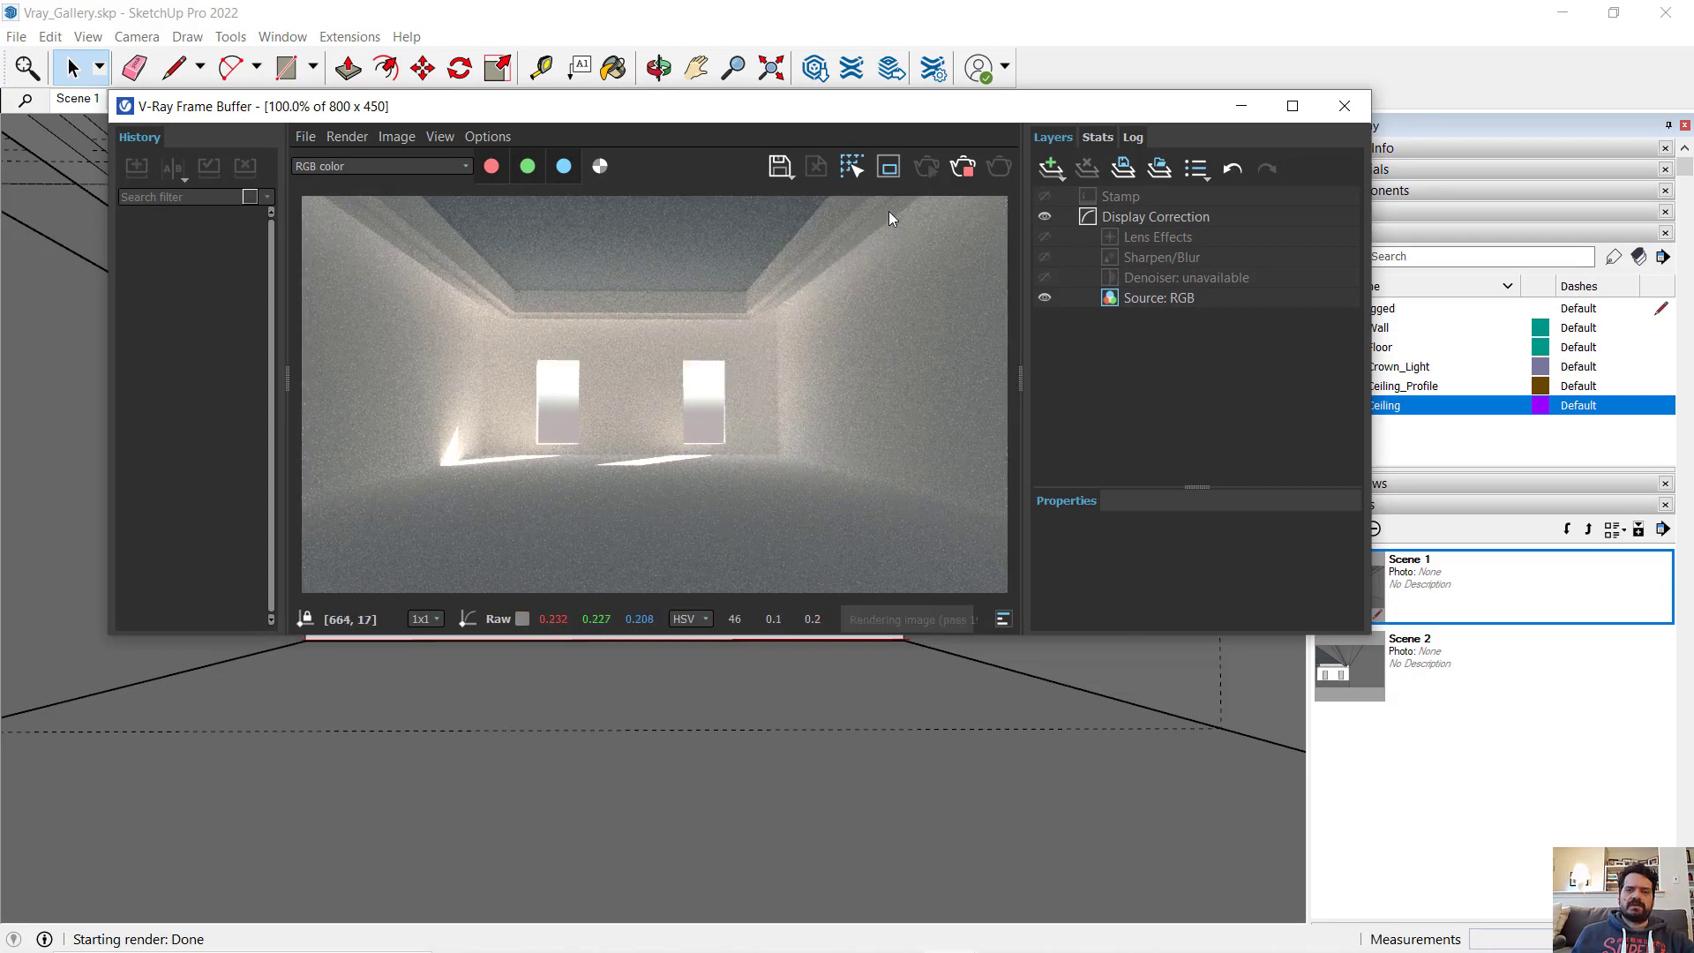
{"action": "left_click", "coordinate": [1241, 106]}
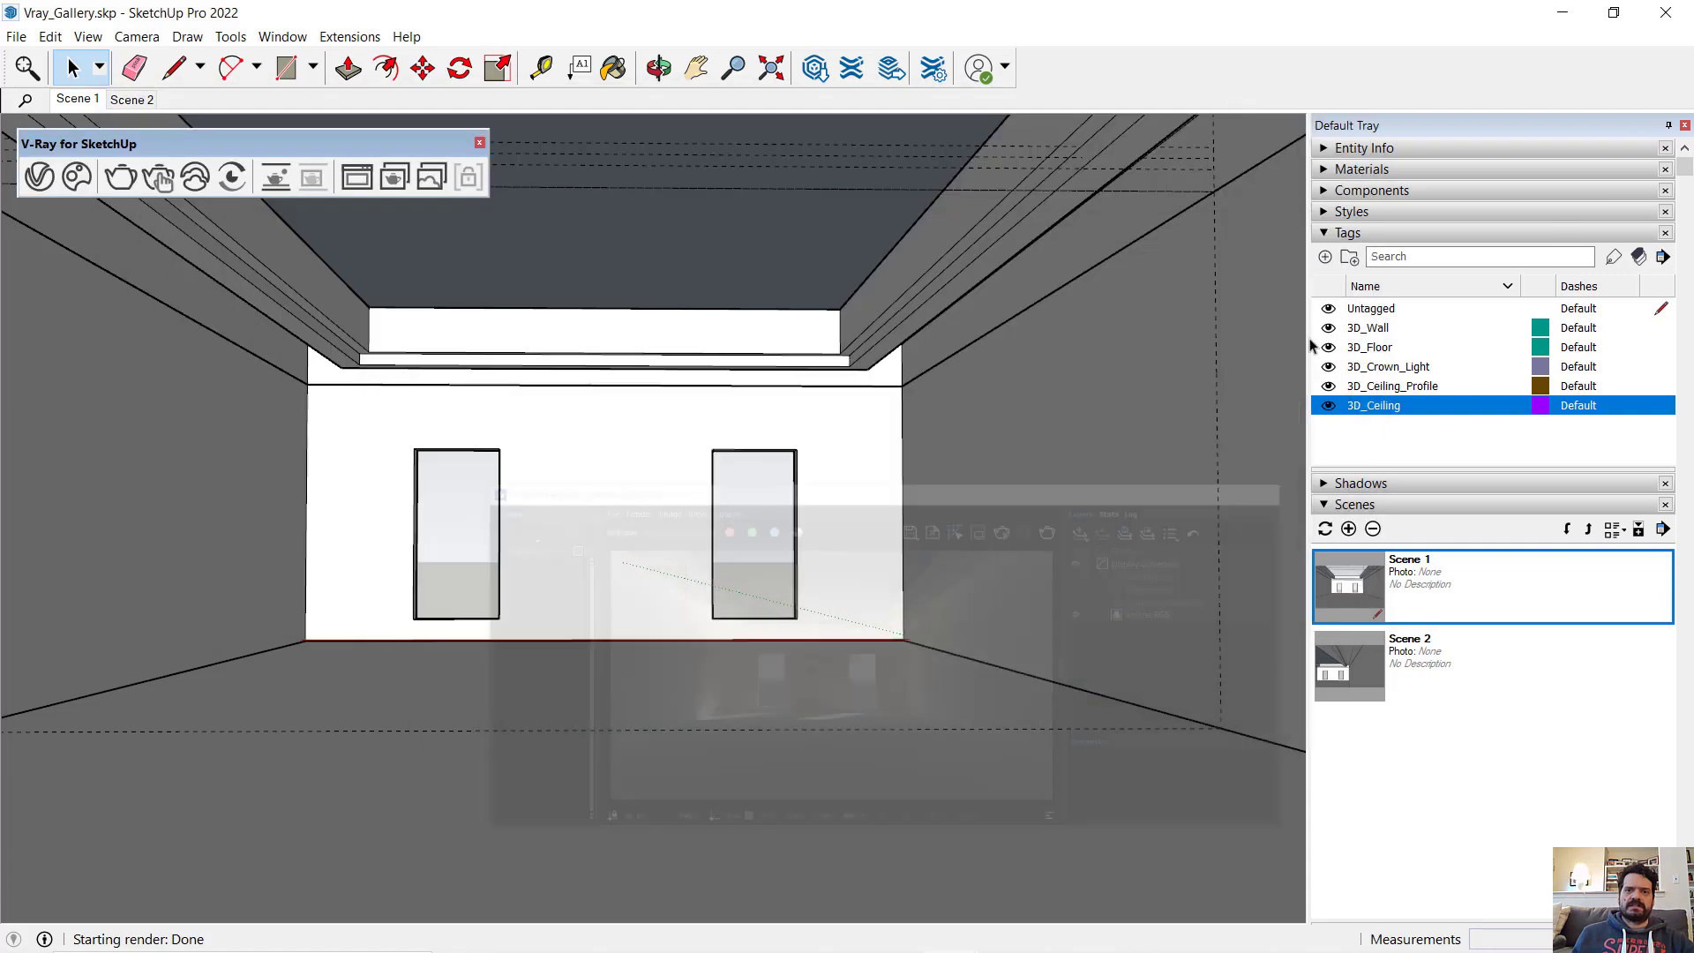
- Switch to Scene 2, bring the crown light recess closer and render it to check the emissive strip
{"action": "left_click", "coordinate": [1430, 660]}
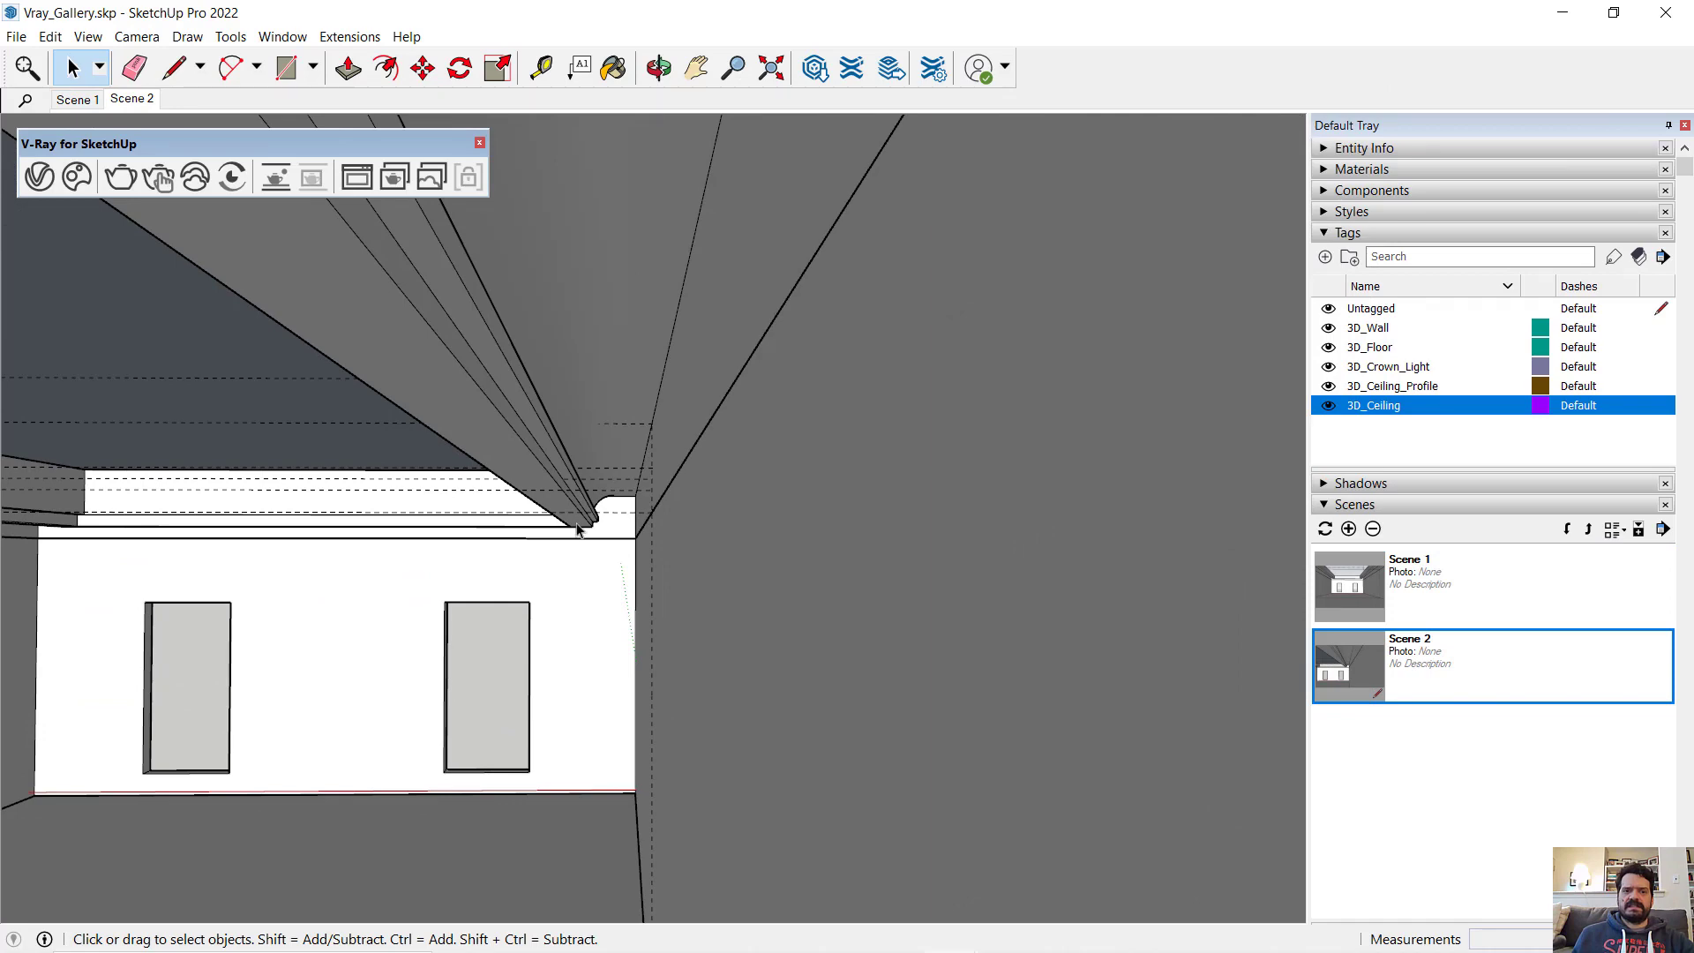
{"action": "middle_click_drag", "start_coordinate": [578, 528], "coordinate": [597, 542]}
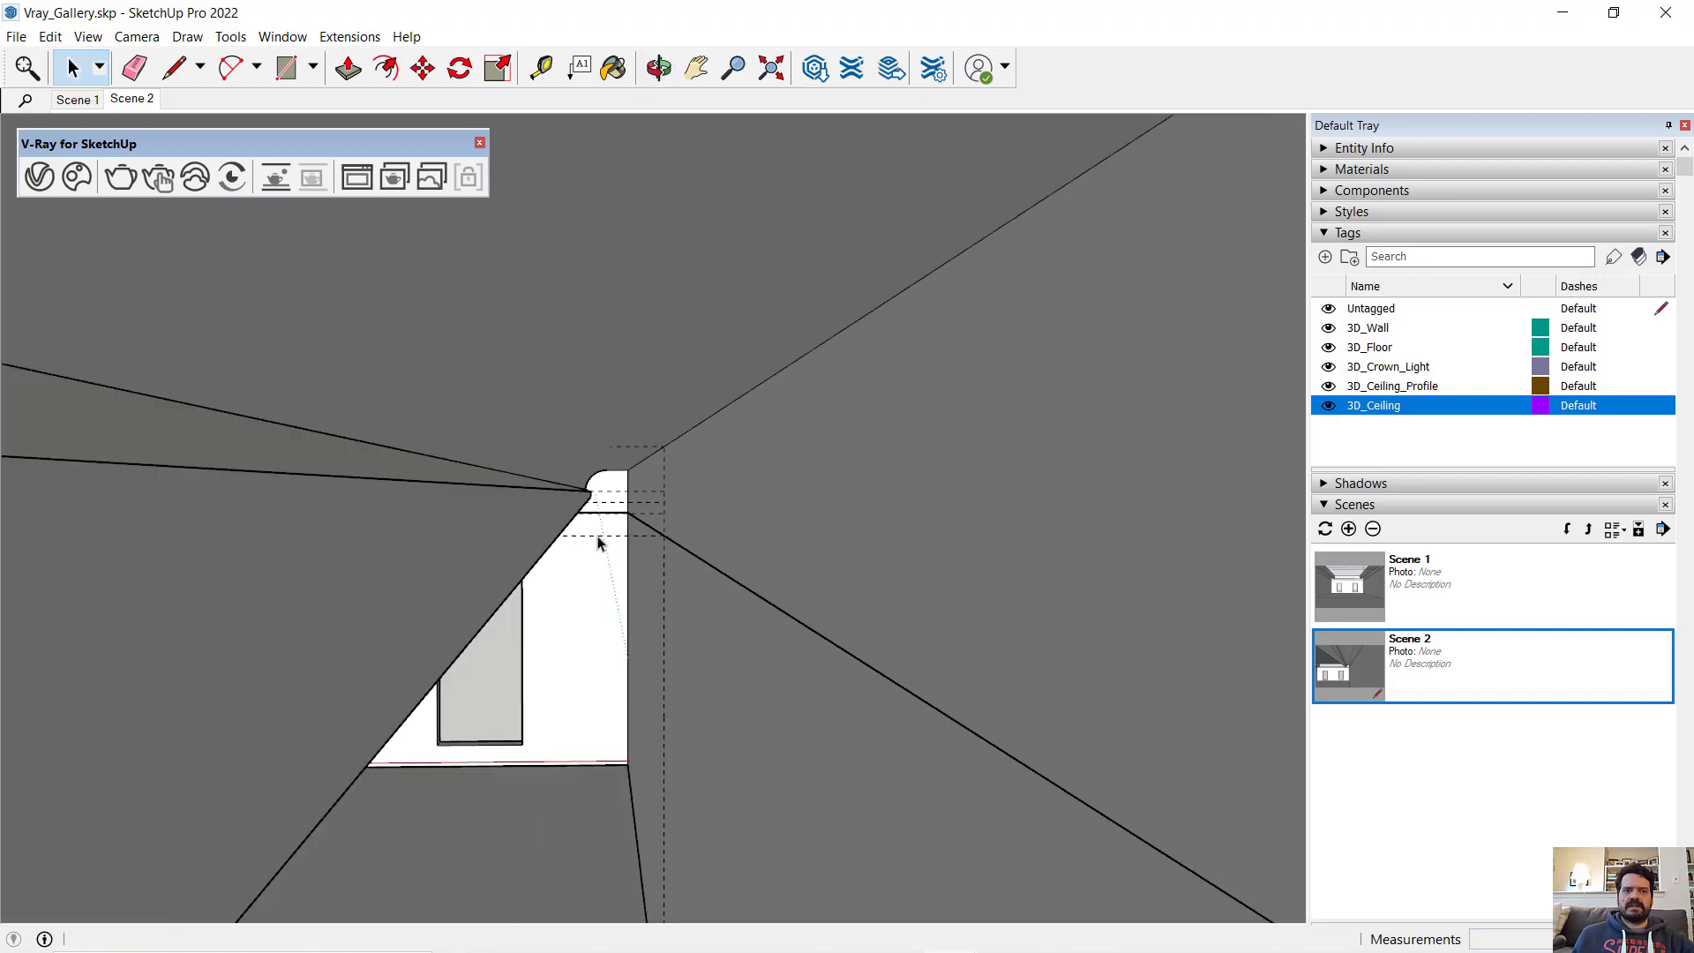
{"action": "left_click", "coordinate": [115, 173]}
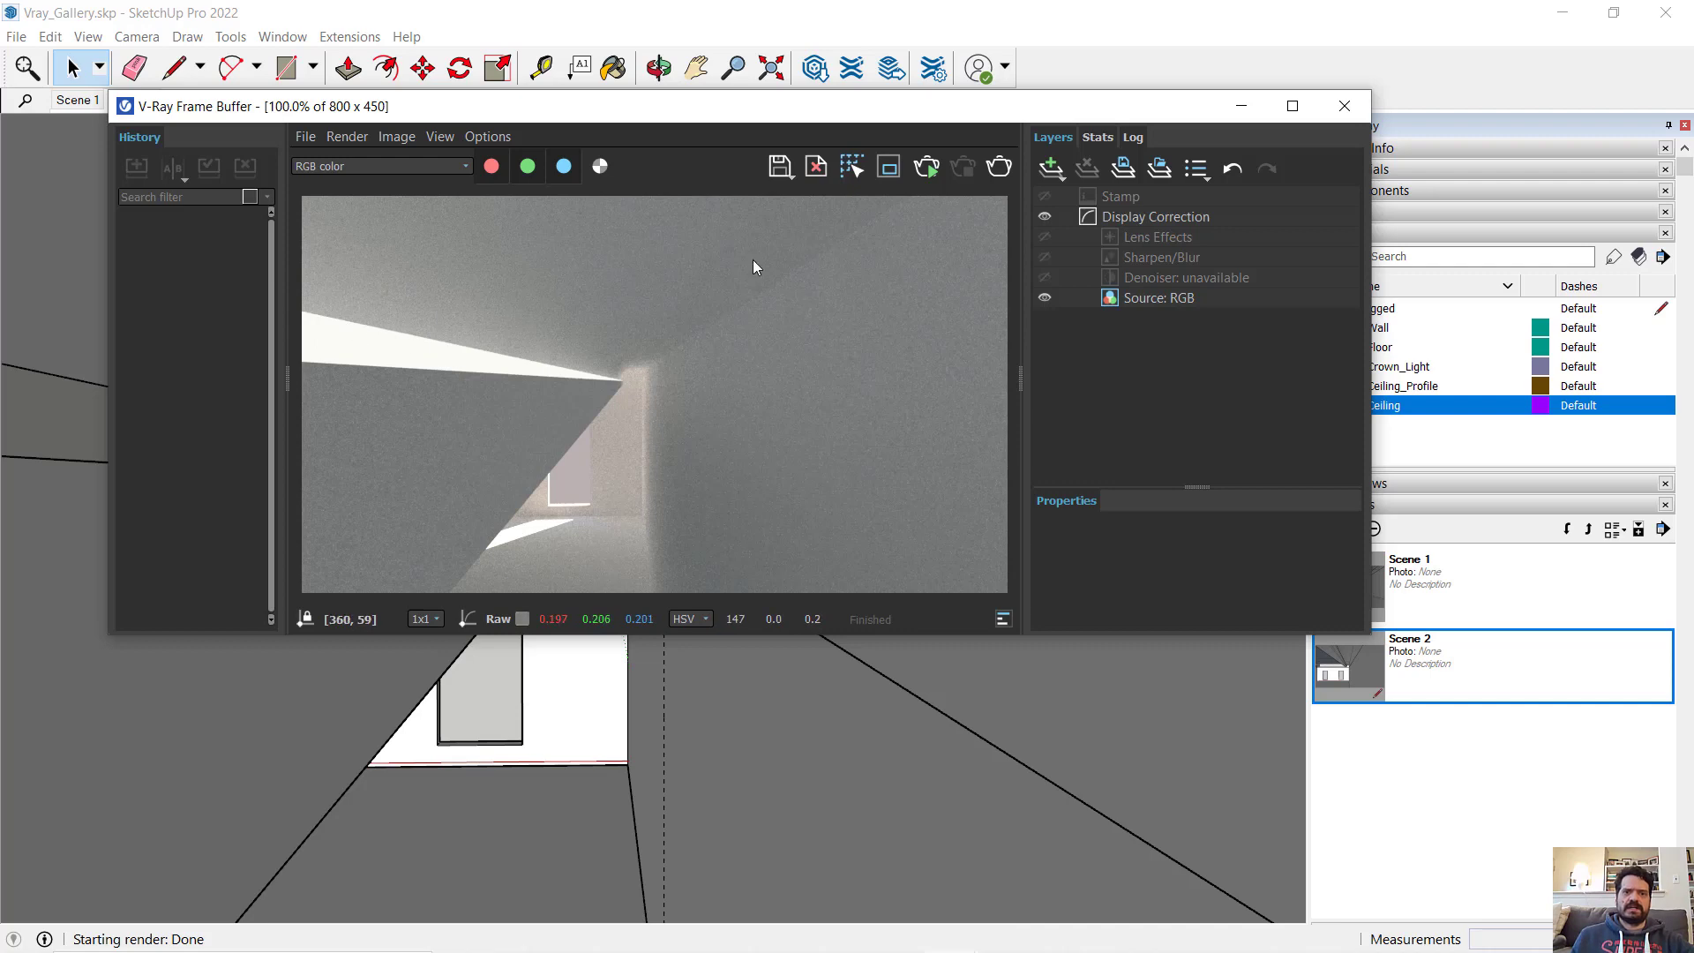
{"action": "left_click", "coordinate": [1241, 106]}
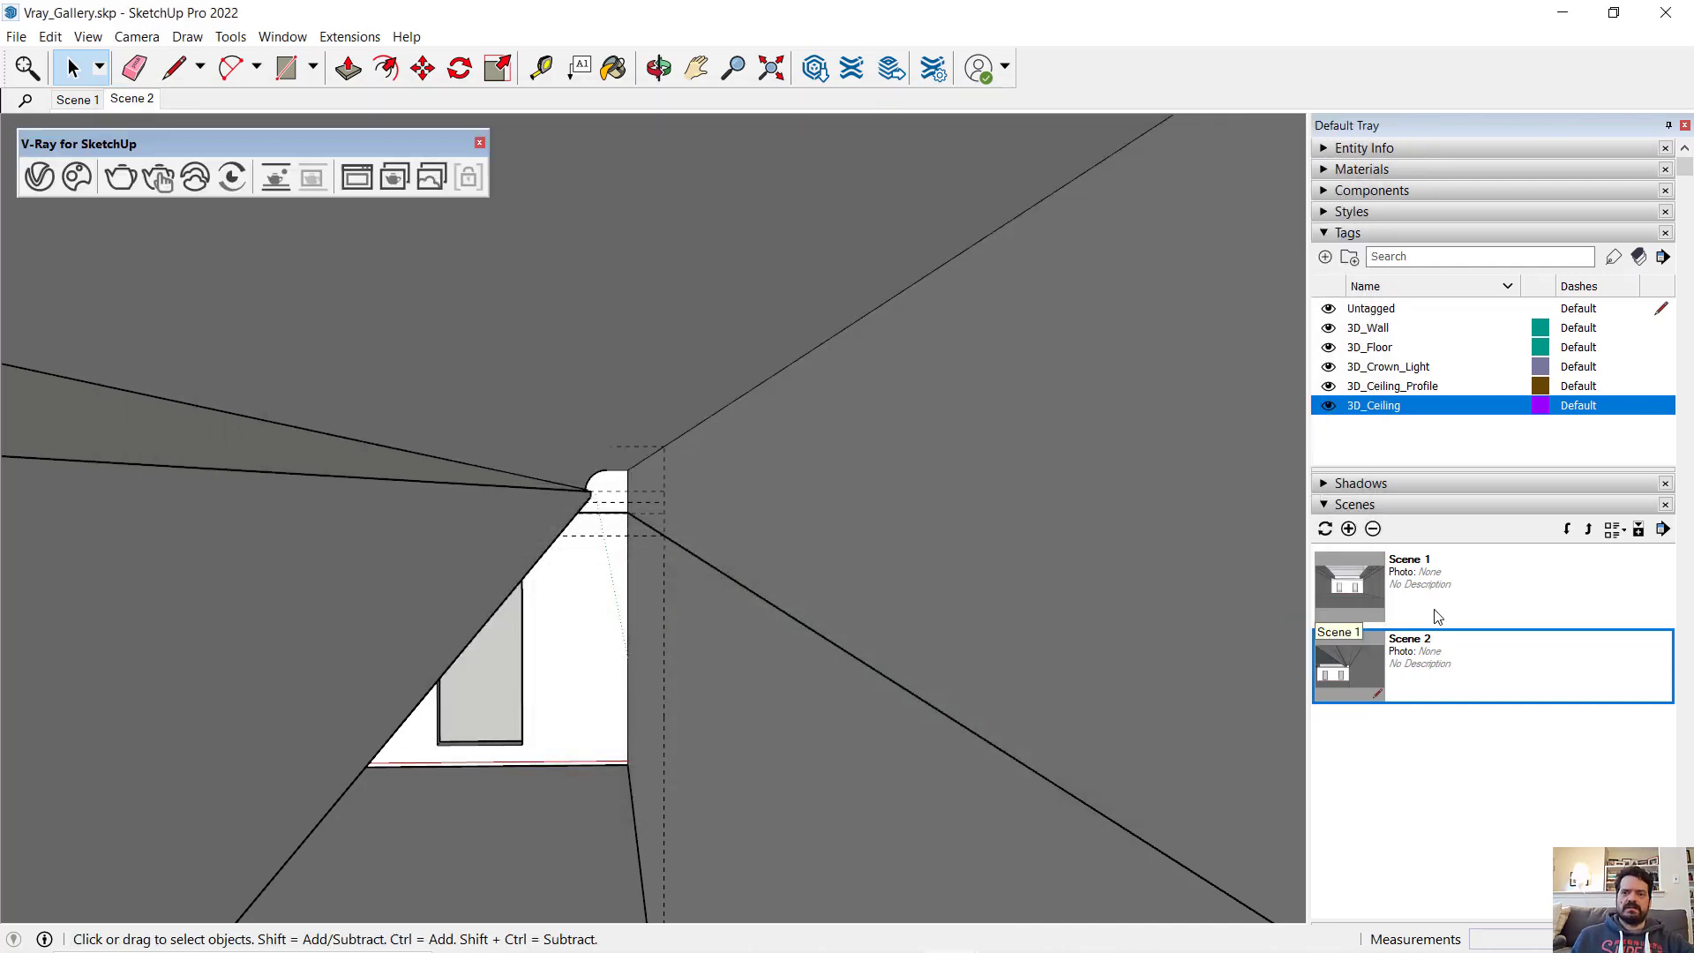
- Restore the Scene 2 view, raise the Emissive material's intensity to 25 and test-render the crown light
{"action": "double_click", "coordinate": [1355, 671]}
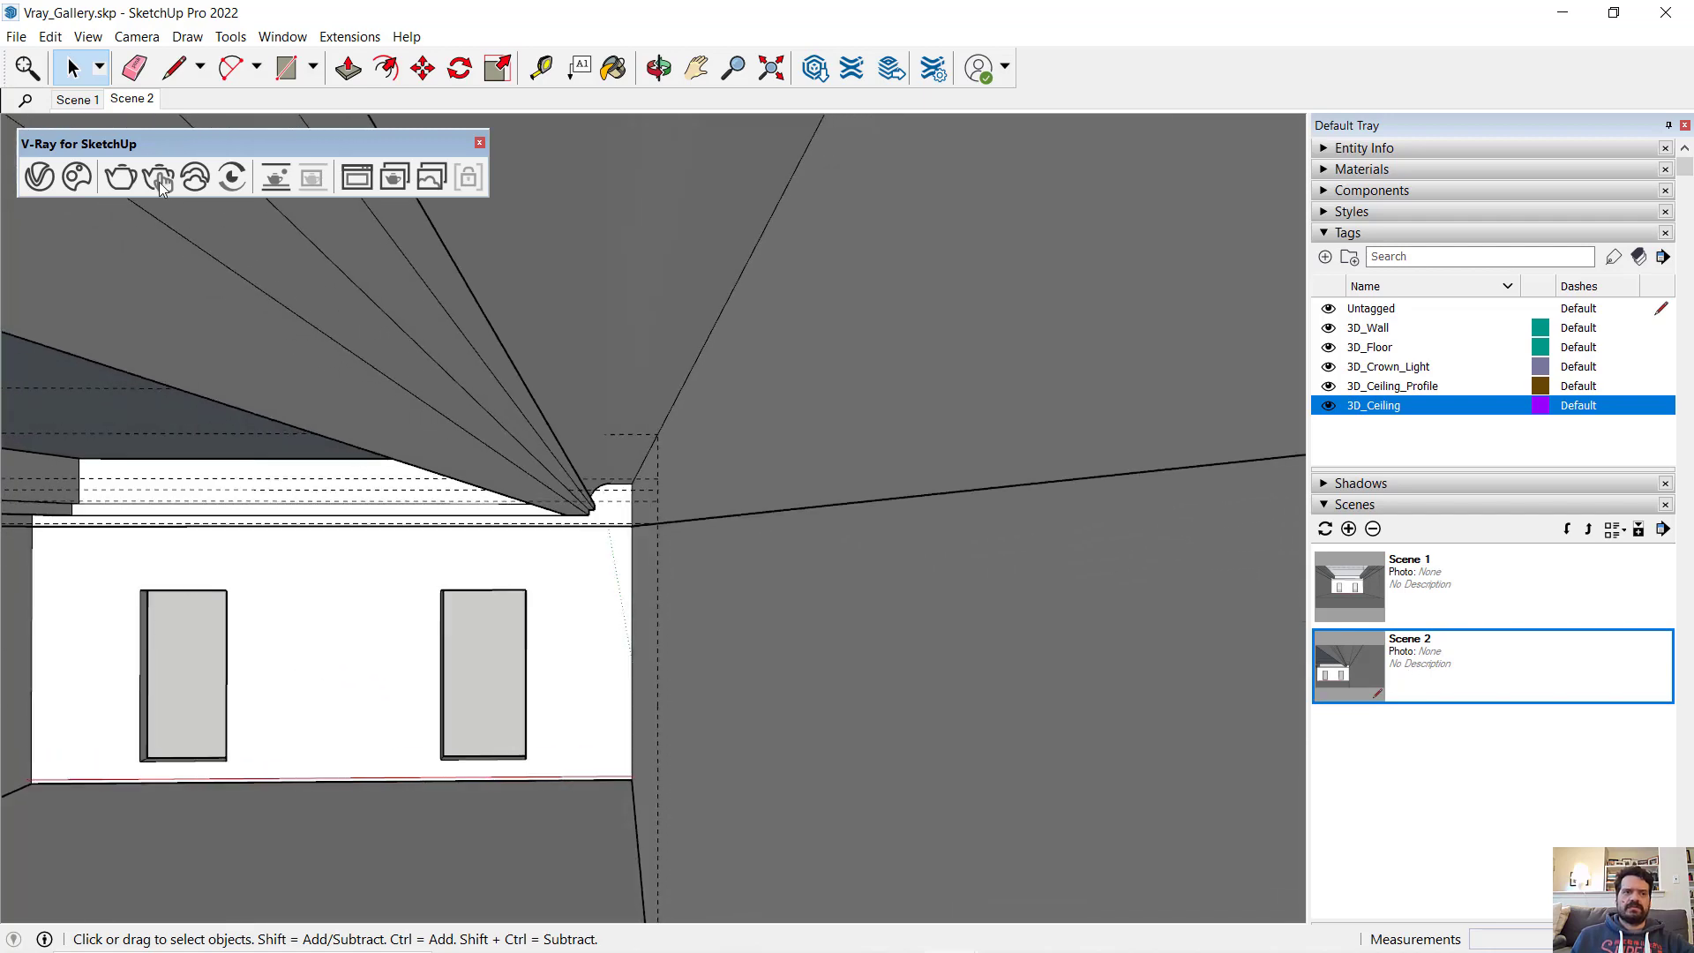
{"action": "left_click", "coordinate": [38, 177]}
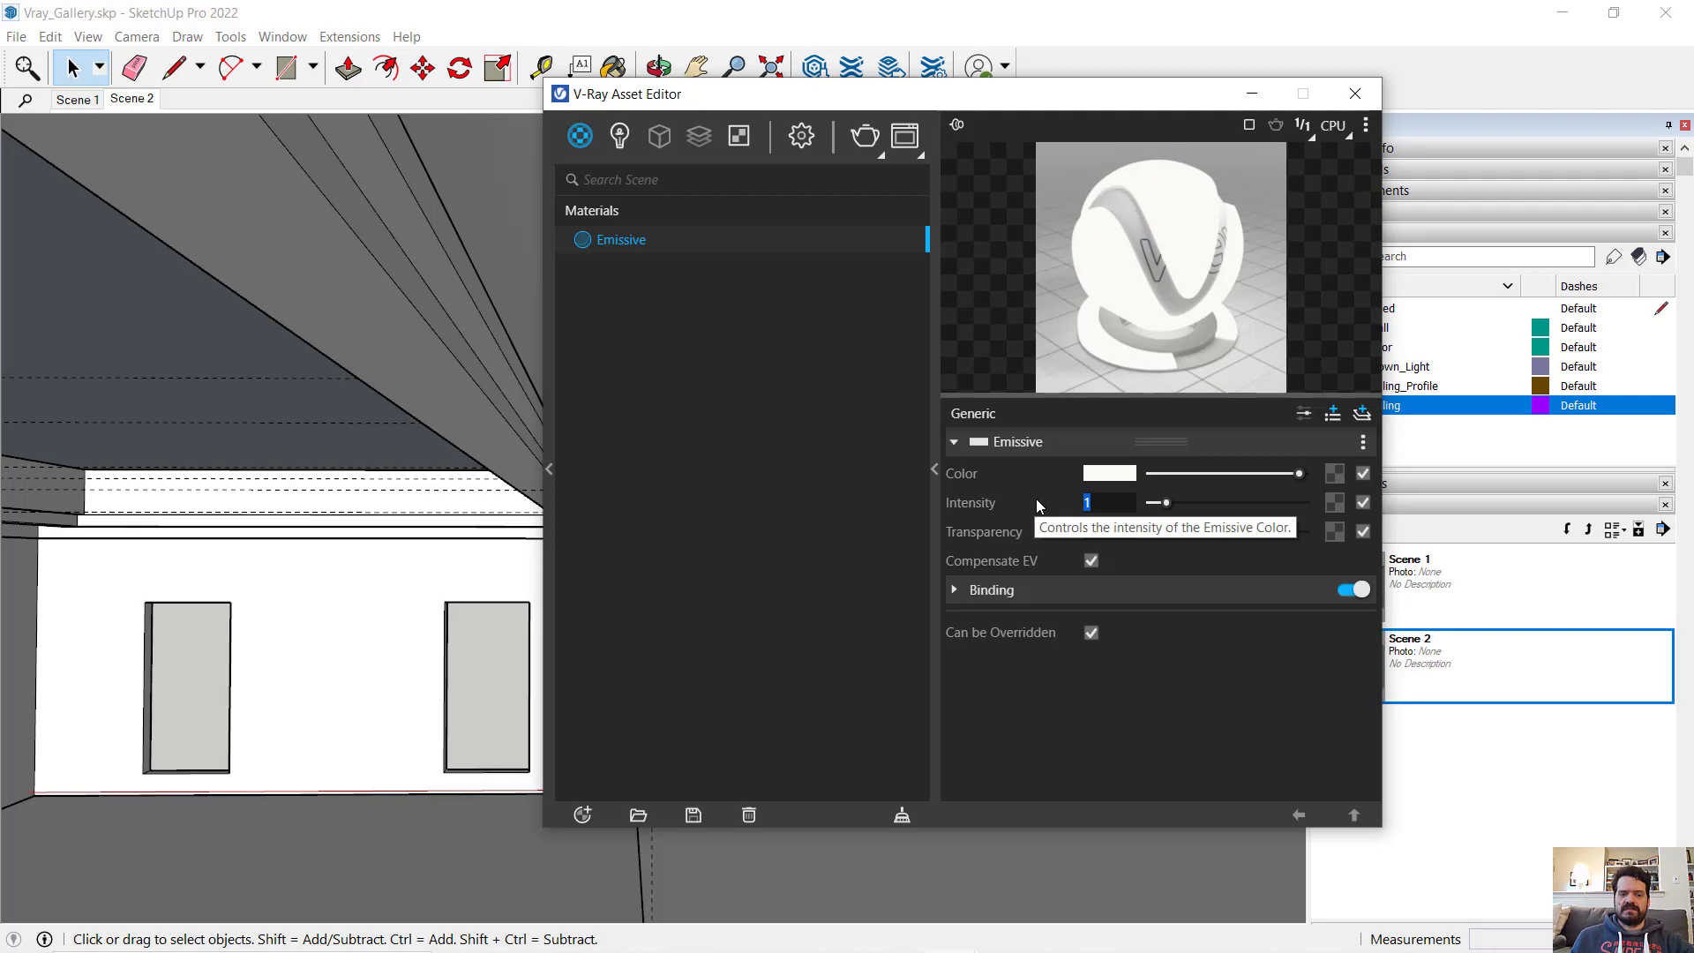
{"action": "type", "text": "2"}
{"action": "key", "text": "Return"}
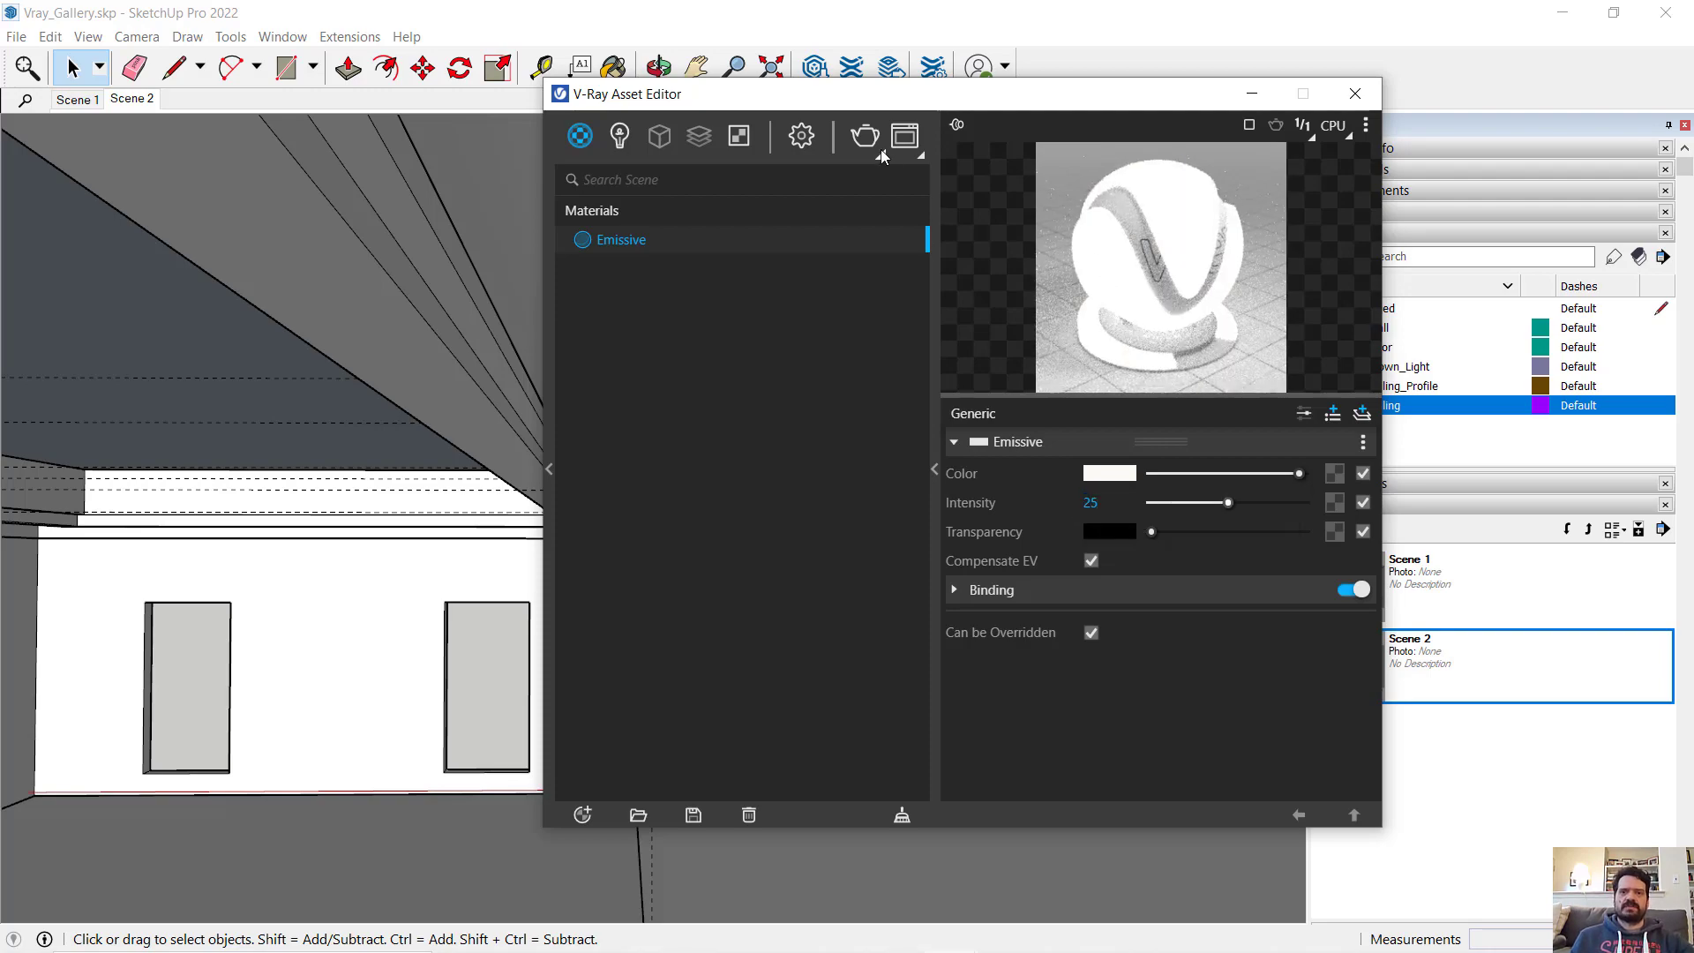
{"action": "left_click", "coordinate": [864, 137]}
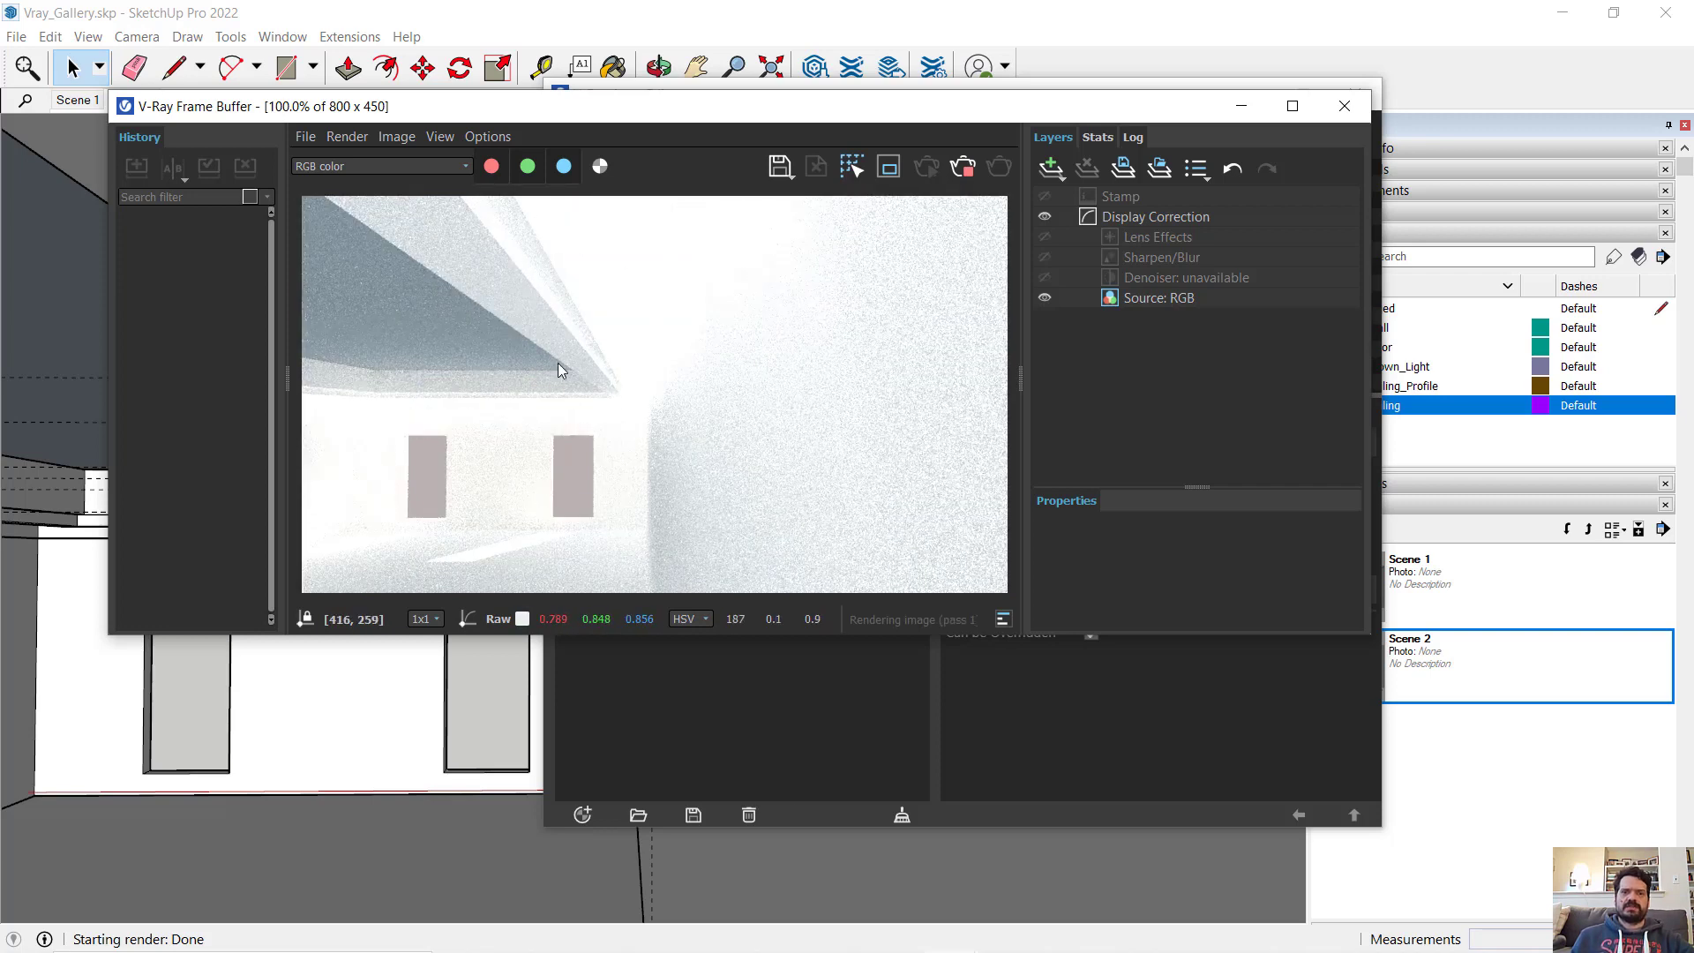
{"action": "left_click", "coordinate": [1241, 106]}
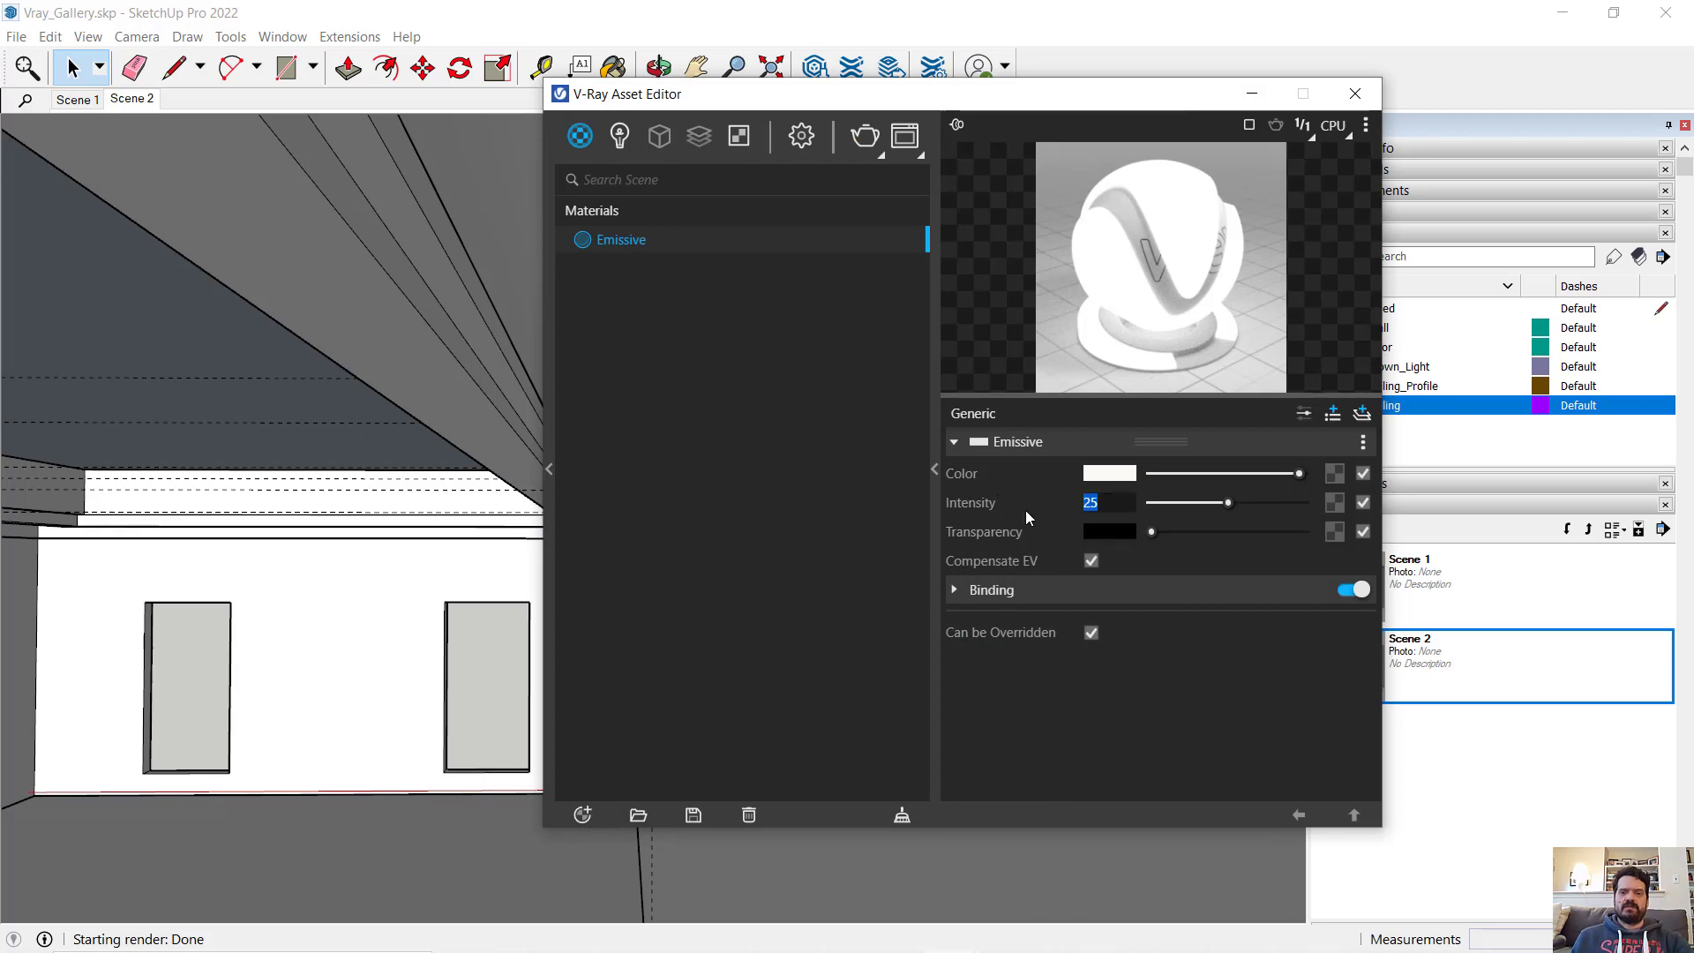
- Lower the Emissive material's intensity to 7 and render the crown light view again
{"action": "type", "text": "7"}
{"action": "key", "text": "Return"}
{"action": "left_click", "coordinate": [865, 137]}
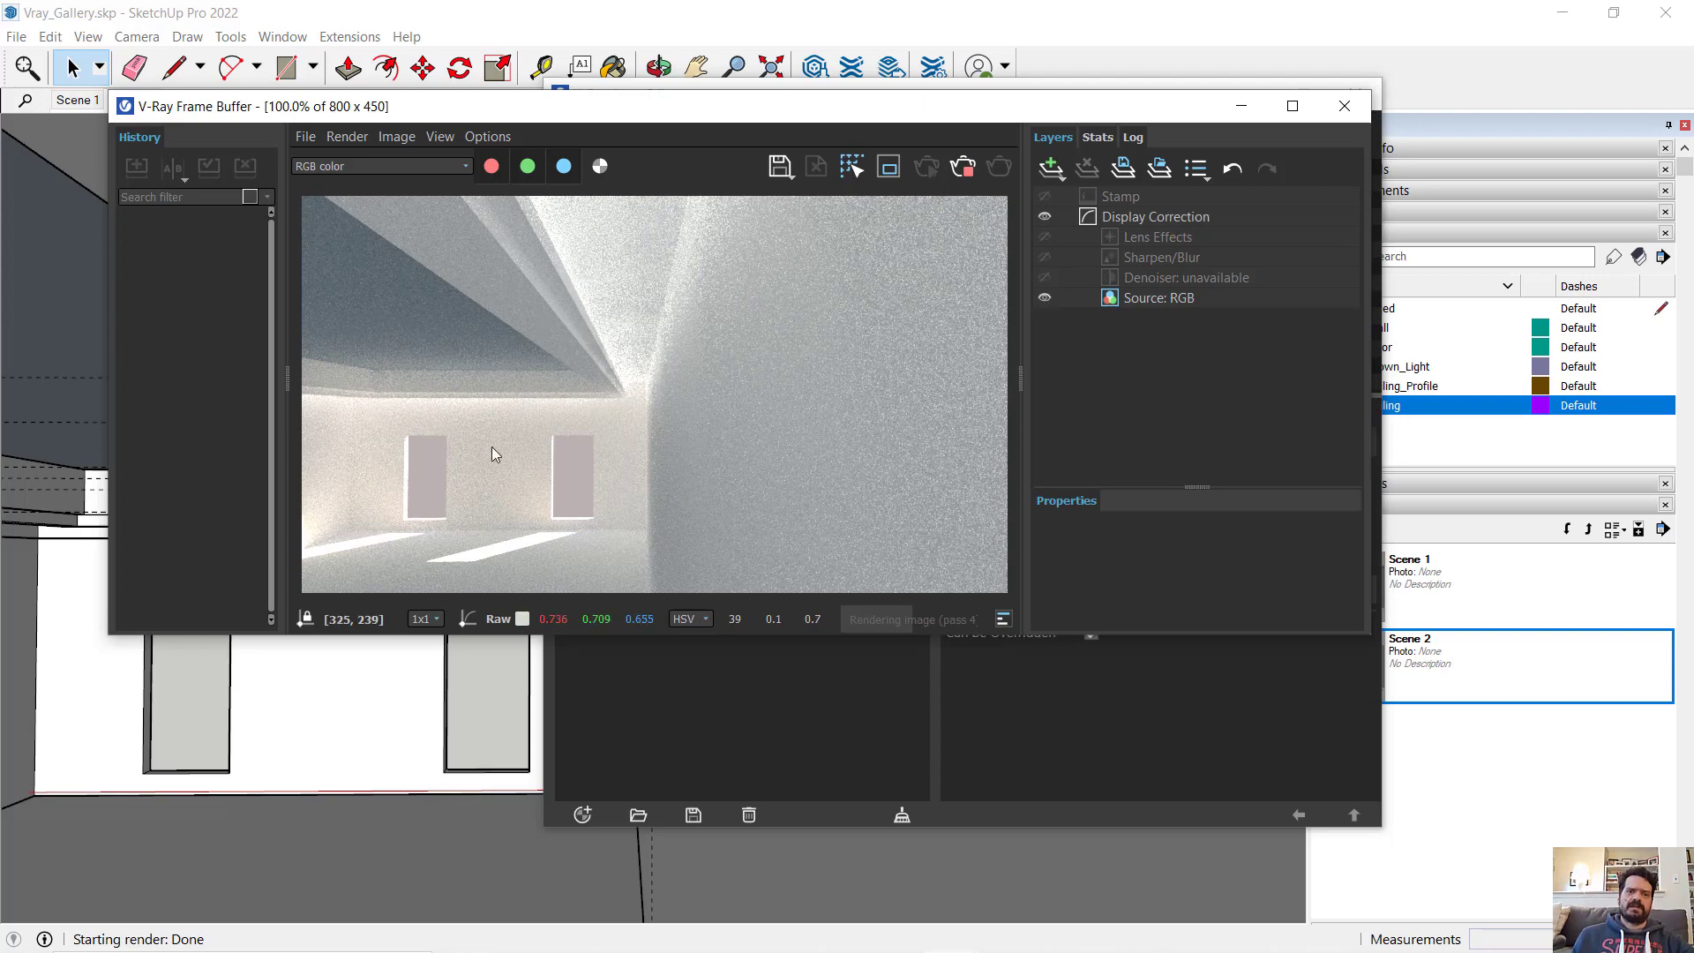
{"action": "left_click", "coordinate": [1242, 106]}
- Return to the Scene 1 view and set the Emissive material's intensity to 8.5
{"action": "left_click", "coordinate": [1497, 587]}
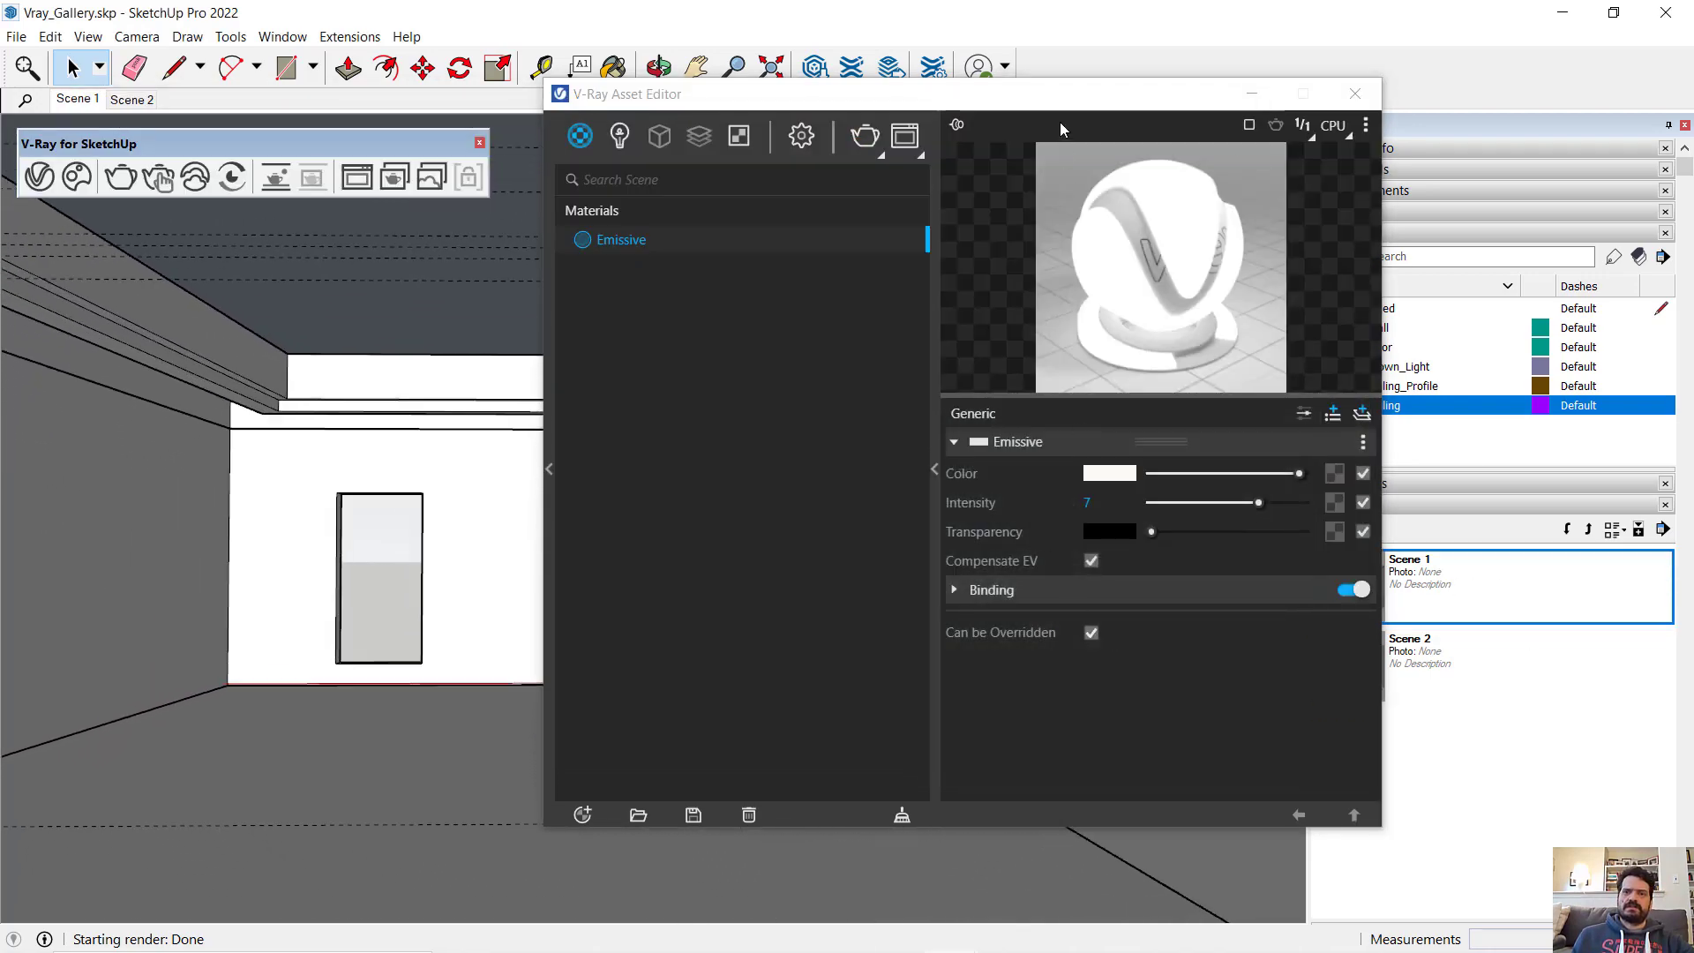
{"action": "left_click_drag", "start_coordinate": [1055, 98], "coordinate": [823, 164]}
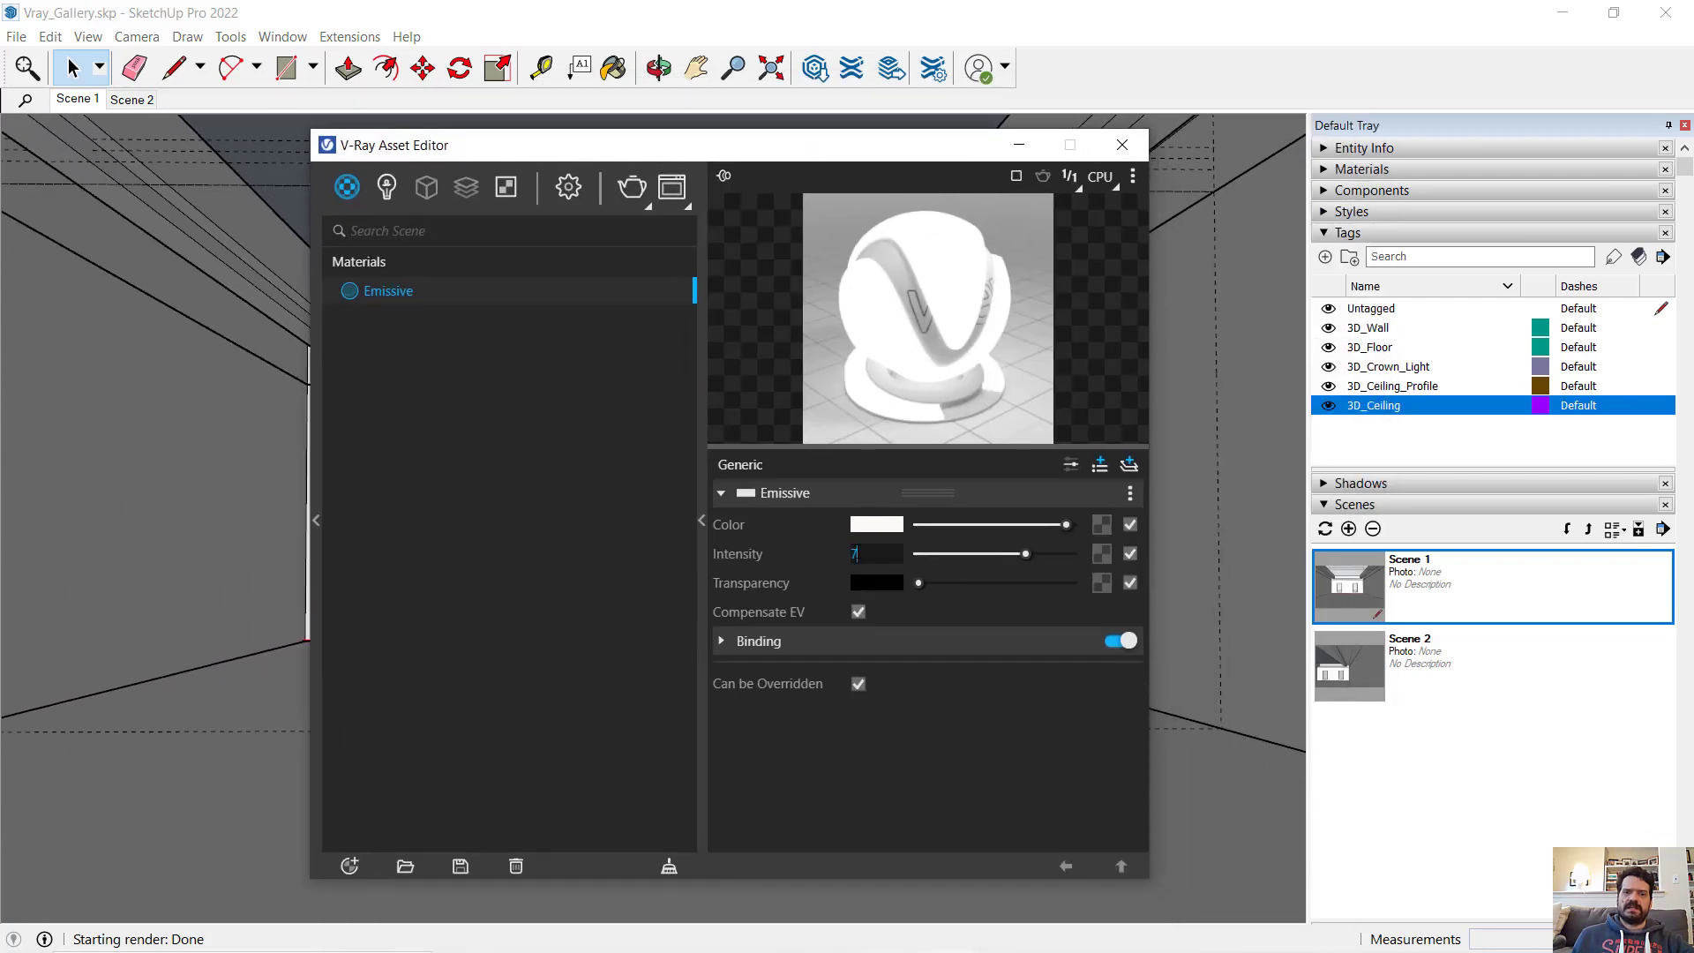
{"action": "type", "text": "8."}
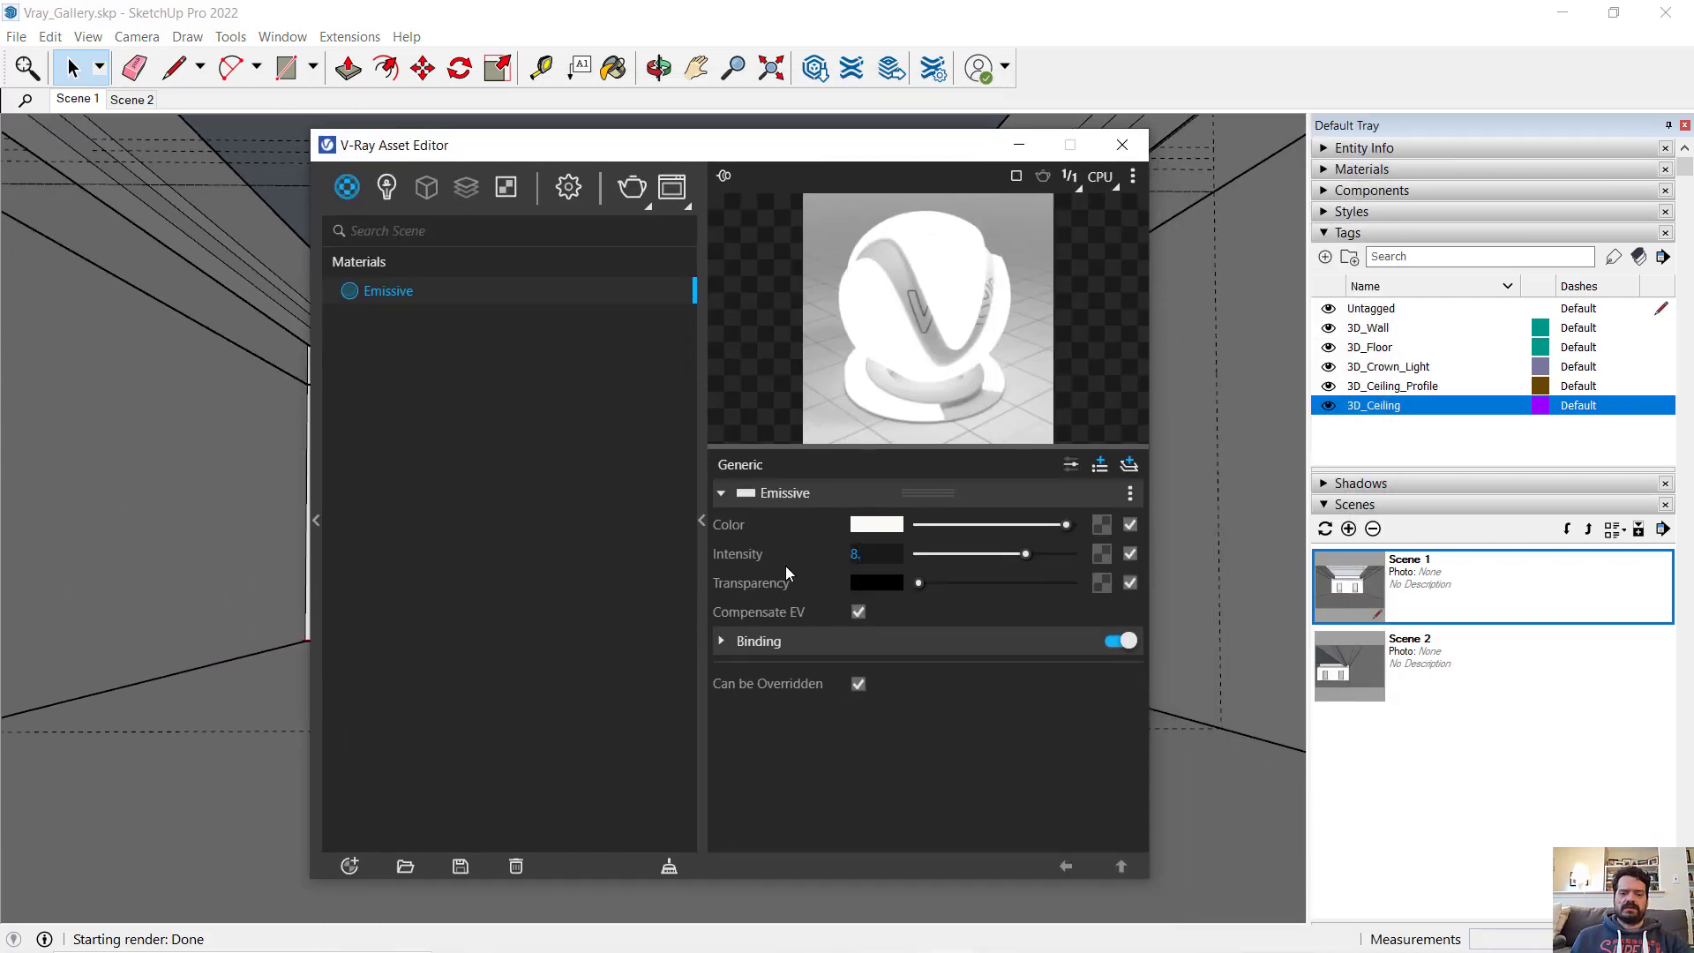
{"action": "key", "text": "Return"}
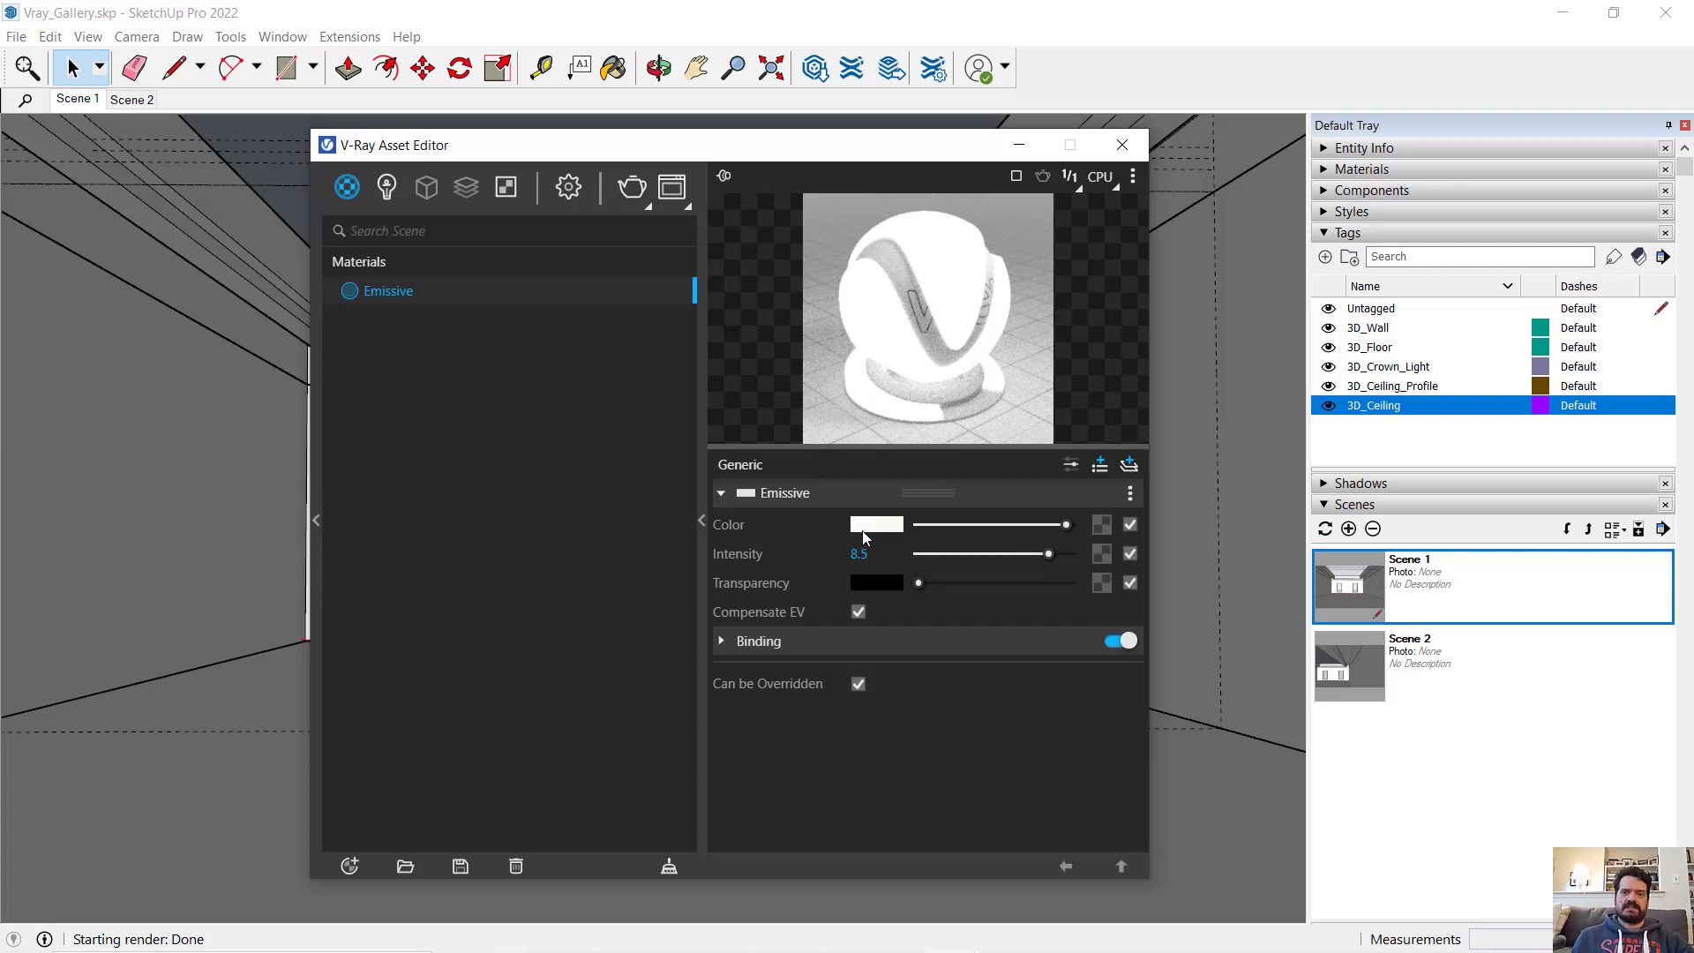
- Warm the Emissive color to R 0.972, G 0.964, B 0.914 and render Scene 1 to check the glow
{"action": "left_click", "coordinate": [863, 527]}
{"action": "left_click_drag", "start_coordinate": [506, 321], "coordinate": [510, 325]}
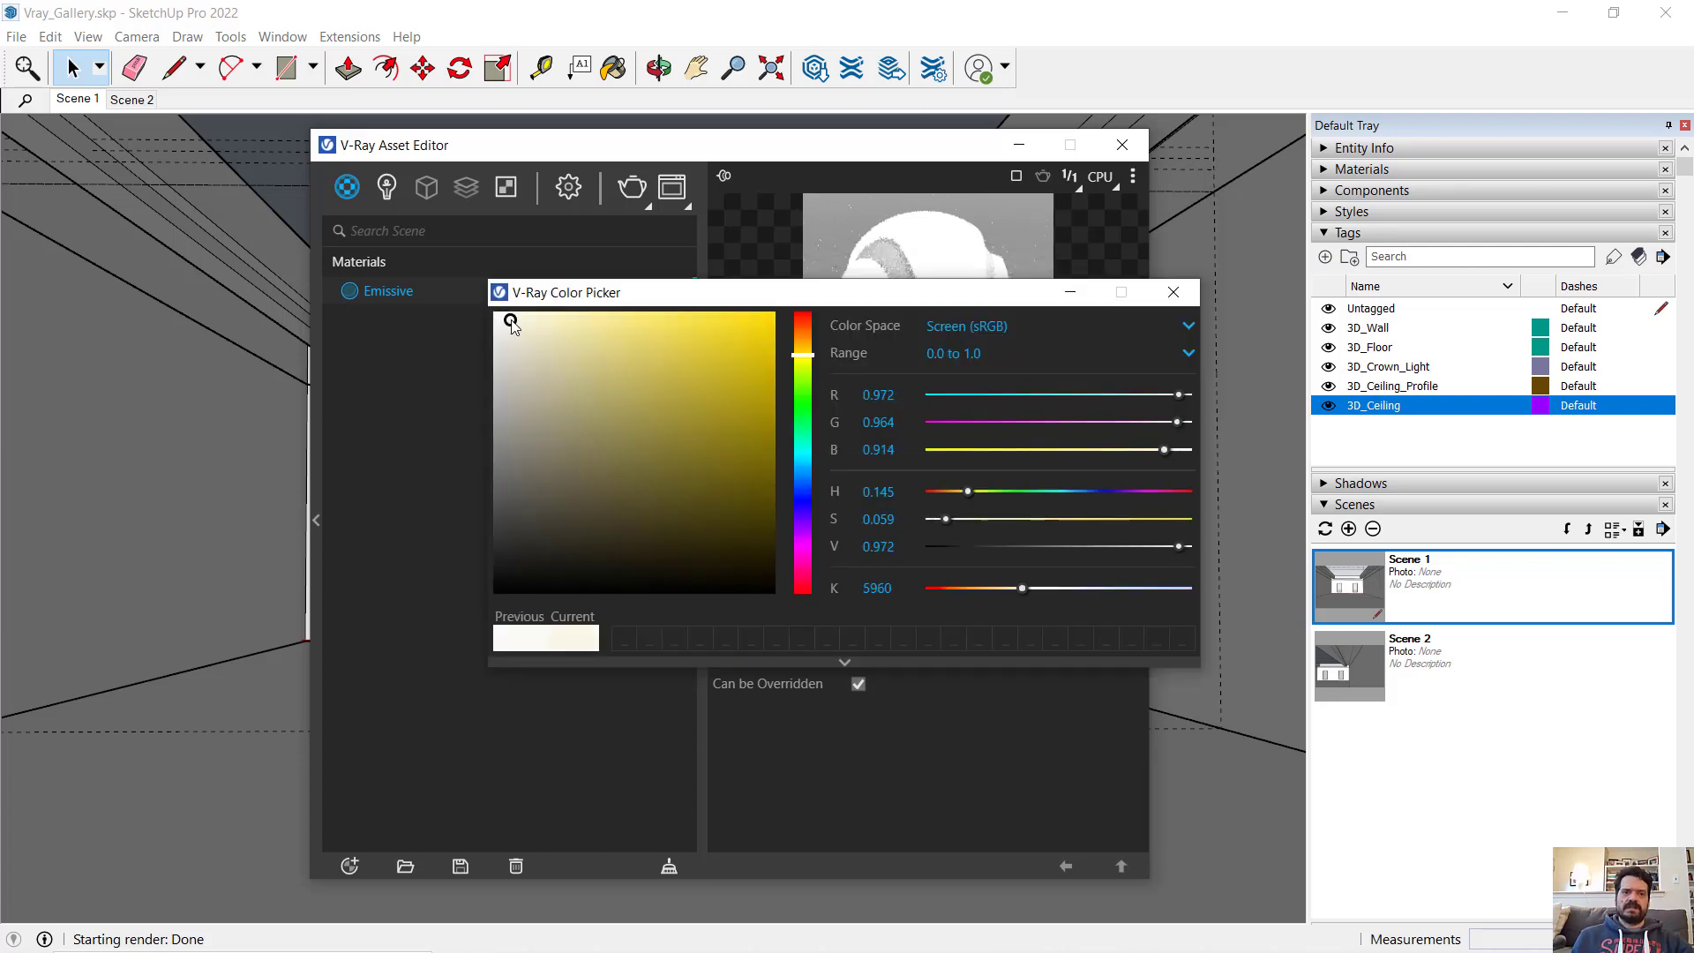
{"action": "left_click", "coordinate": [1189, 301]}
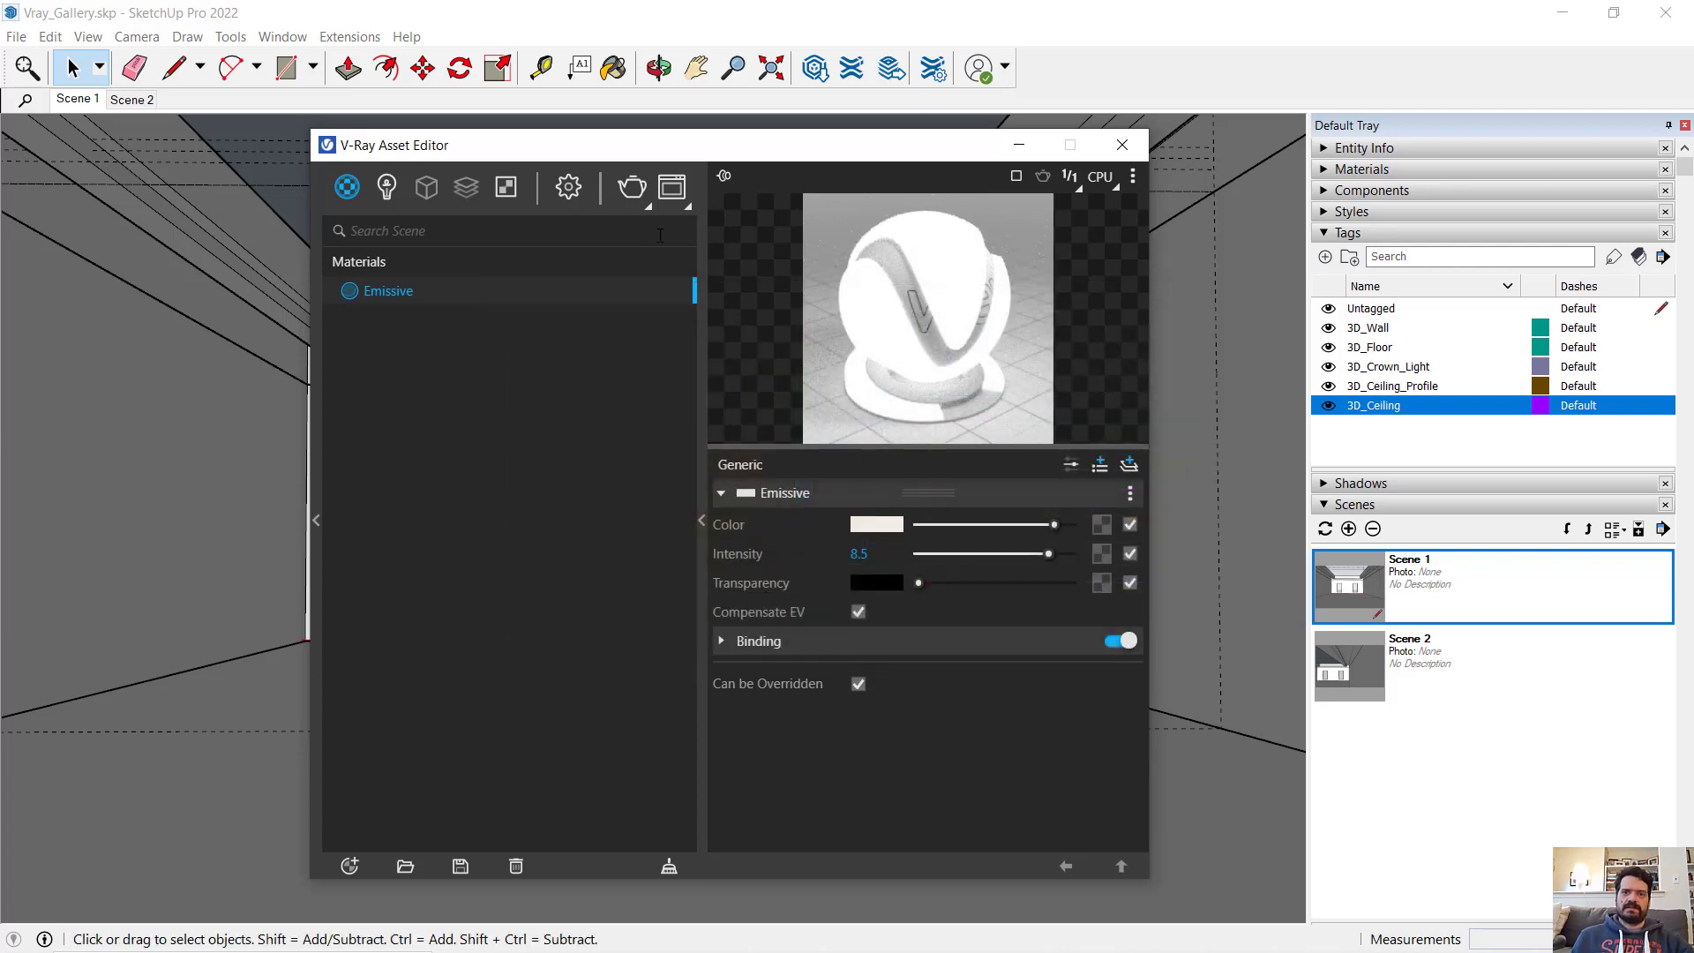
{"action": "left_click", "coordinate": [632, 187]}
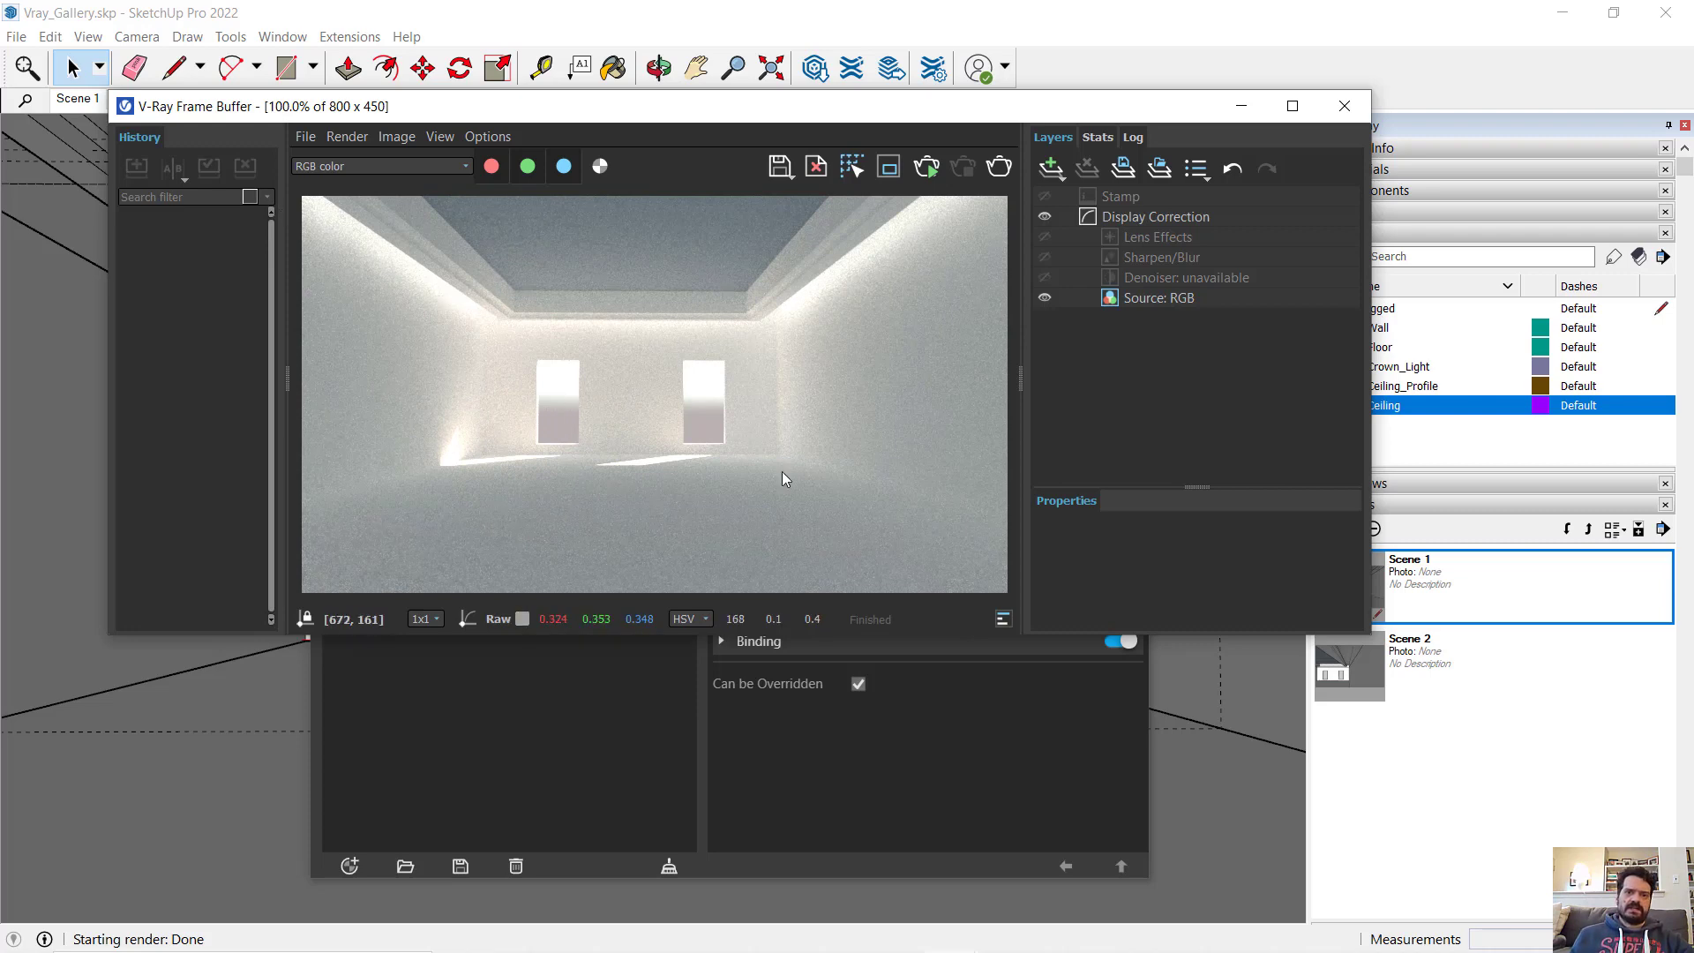
{"action": "left_click", "coordinate": [1344, 106]}
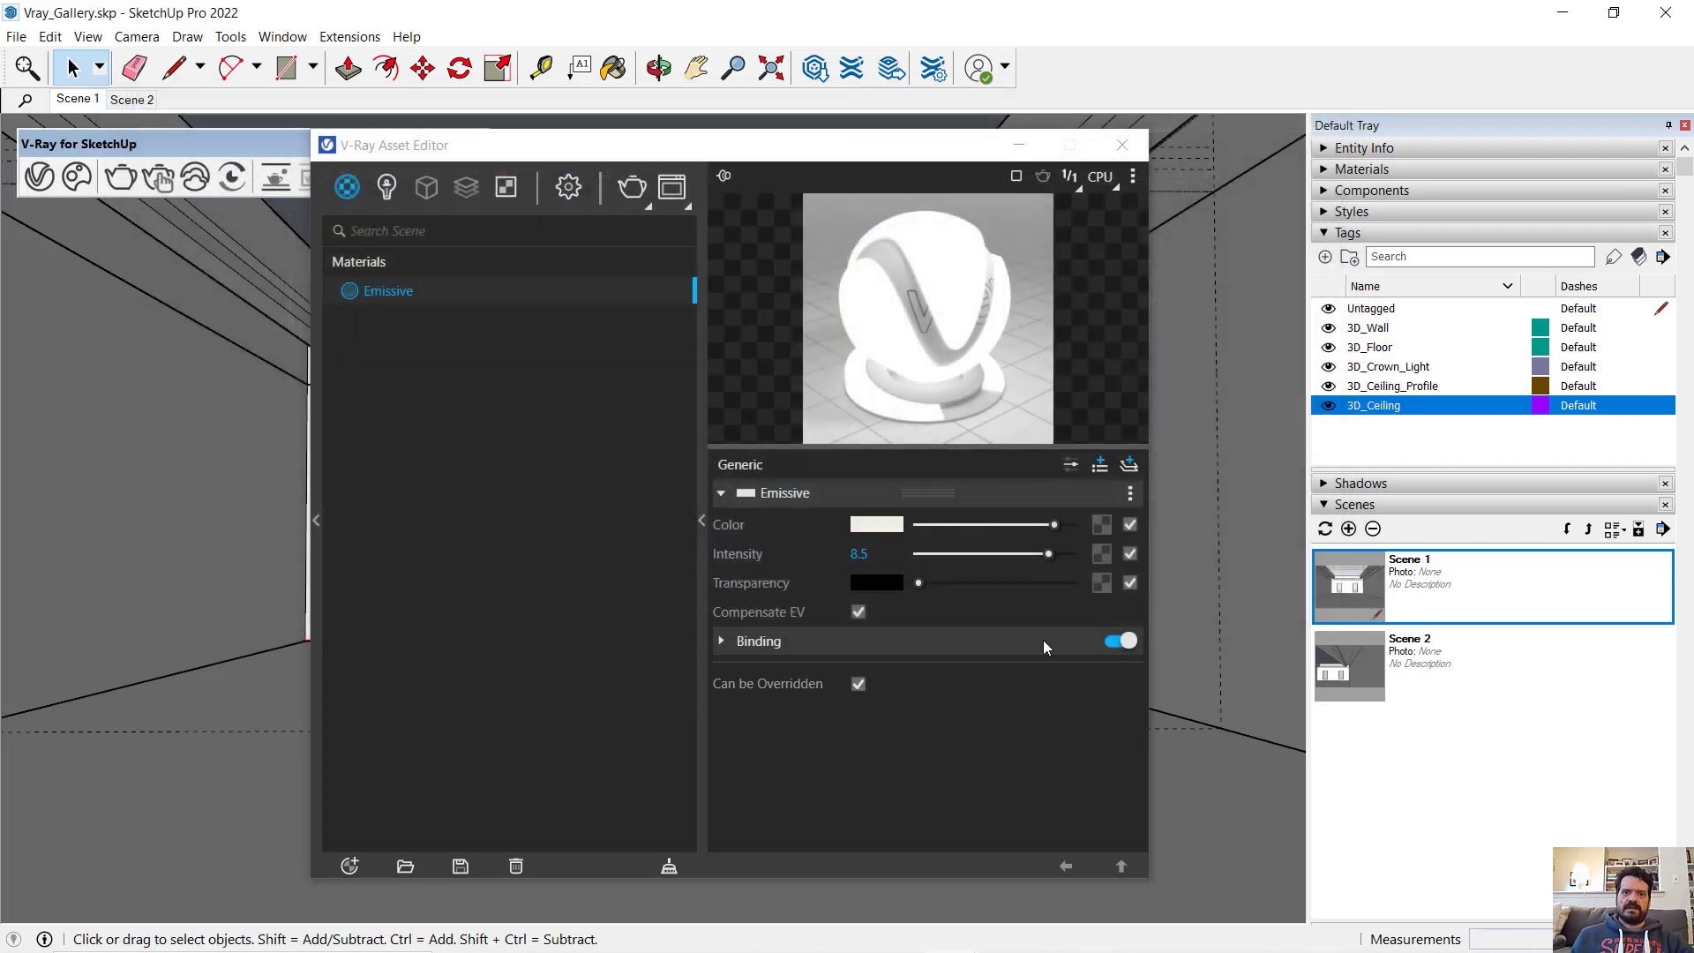
- Set the render quality to Medium and the image width to 1600 at 16:9, and render Scene 1
{"action": "left_click", "coordinate": [571, 188]}
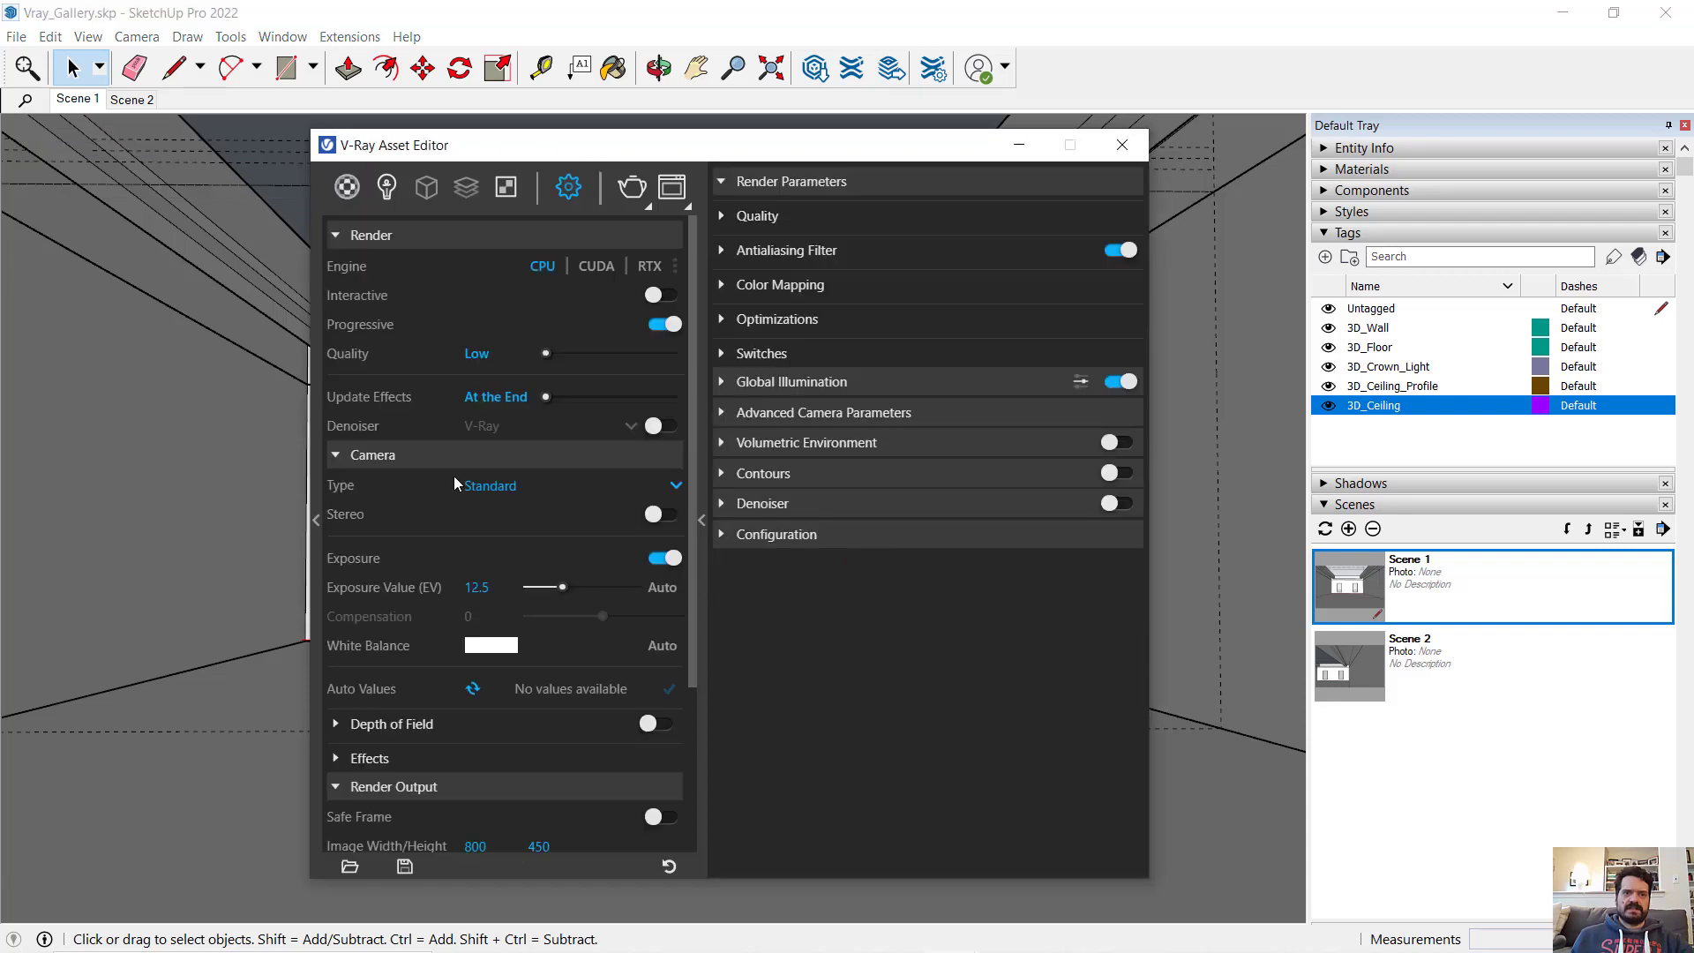
{"action": "left_click", "coordinate": [406, 454]}
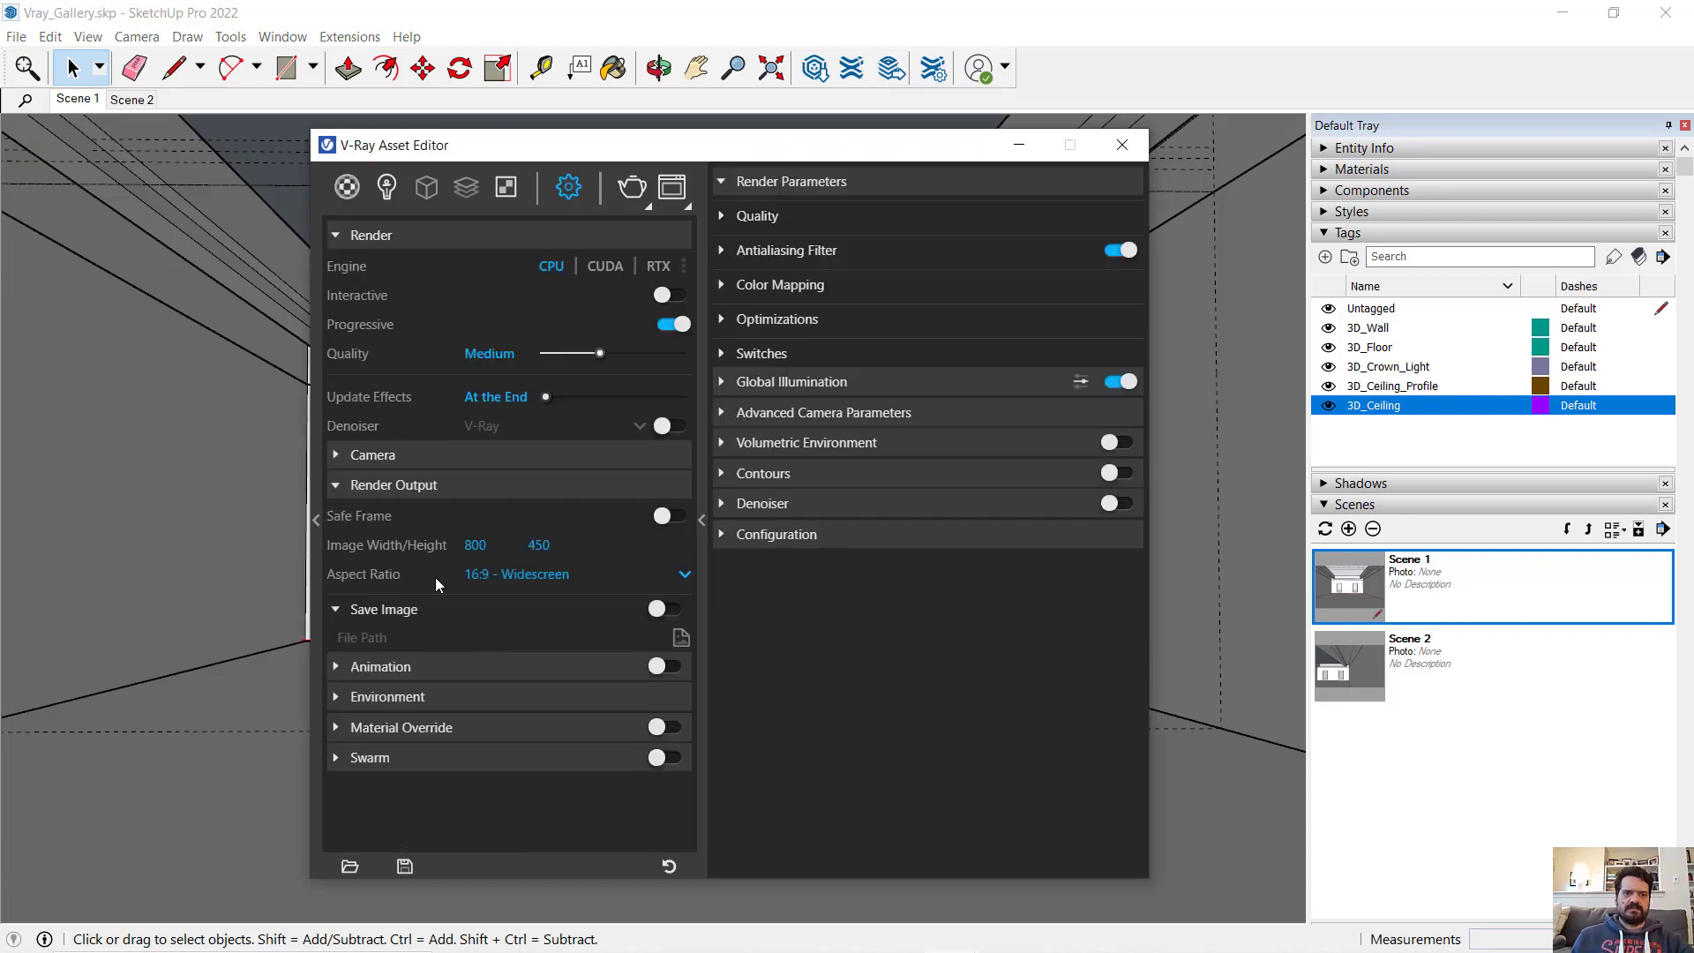
{"action": "key", "text": "BackSpace"}
{"action": "key", "text": "BackSpace"}
{"action": "key", "text": "BackSpace"}
{"action": "type", "text": "1600"}
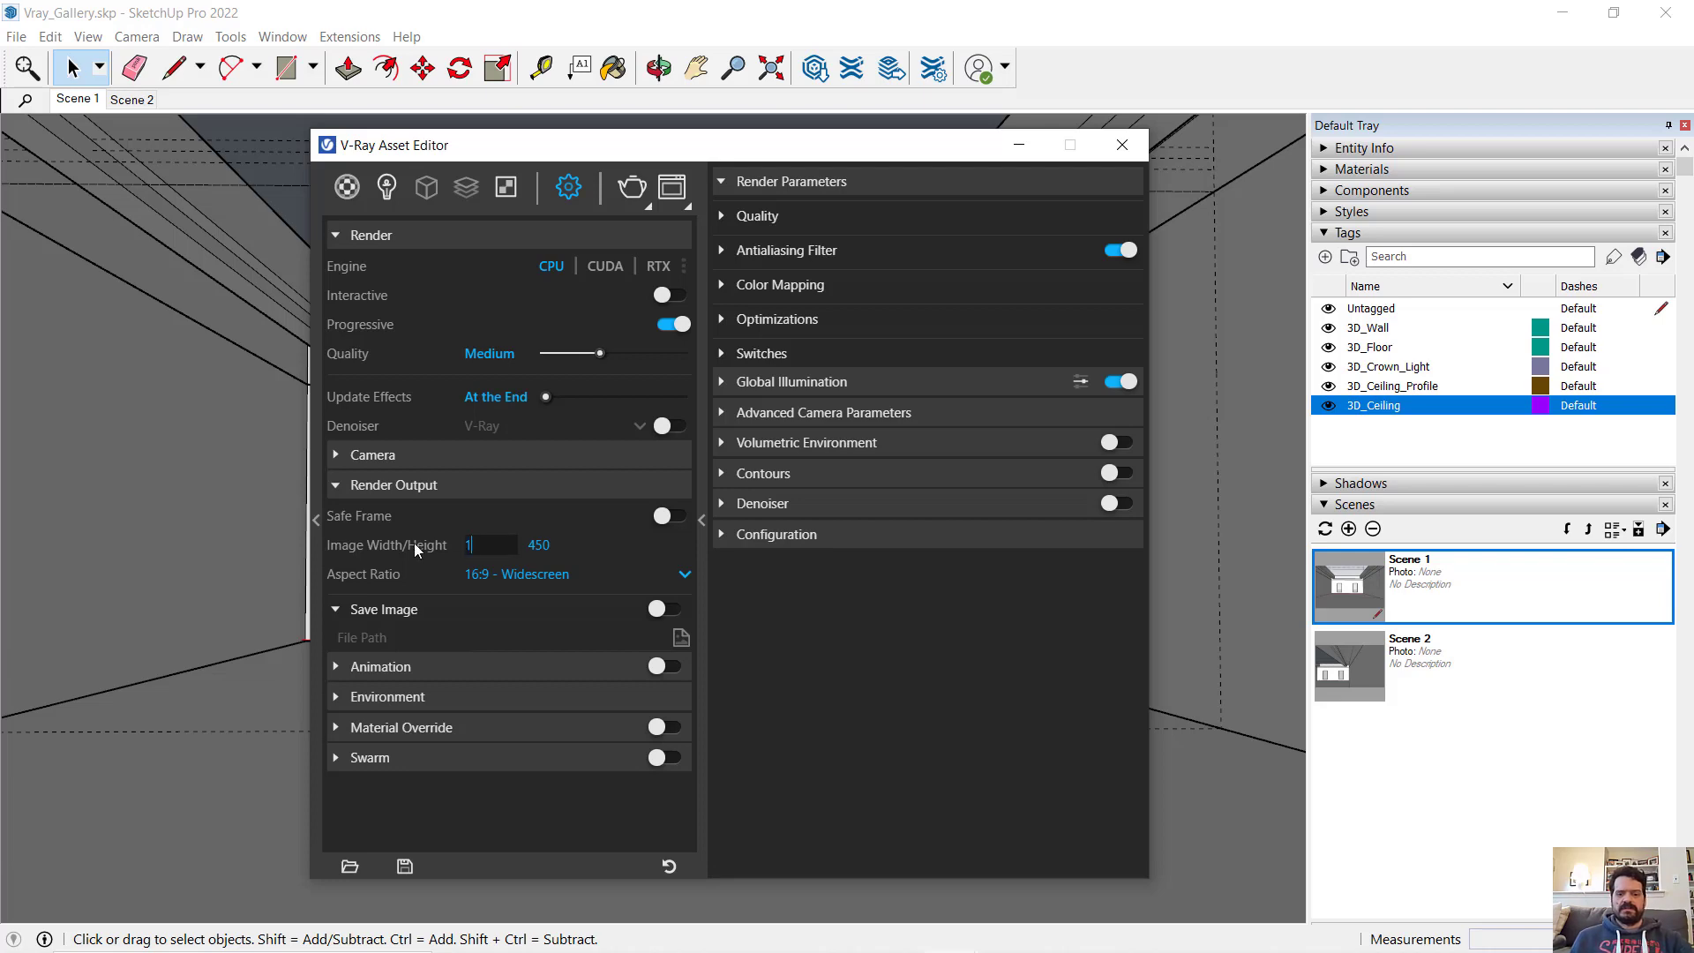
{"action": "key", "text": "Return"}
{"action": "left_click", "coordinate": [632, 187]}
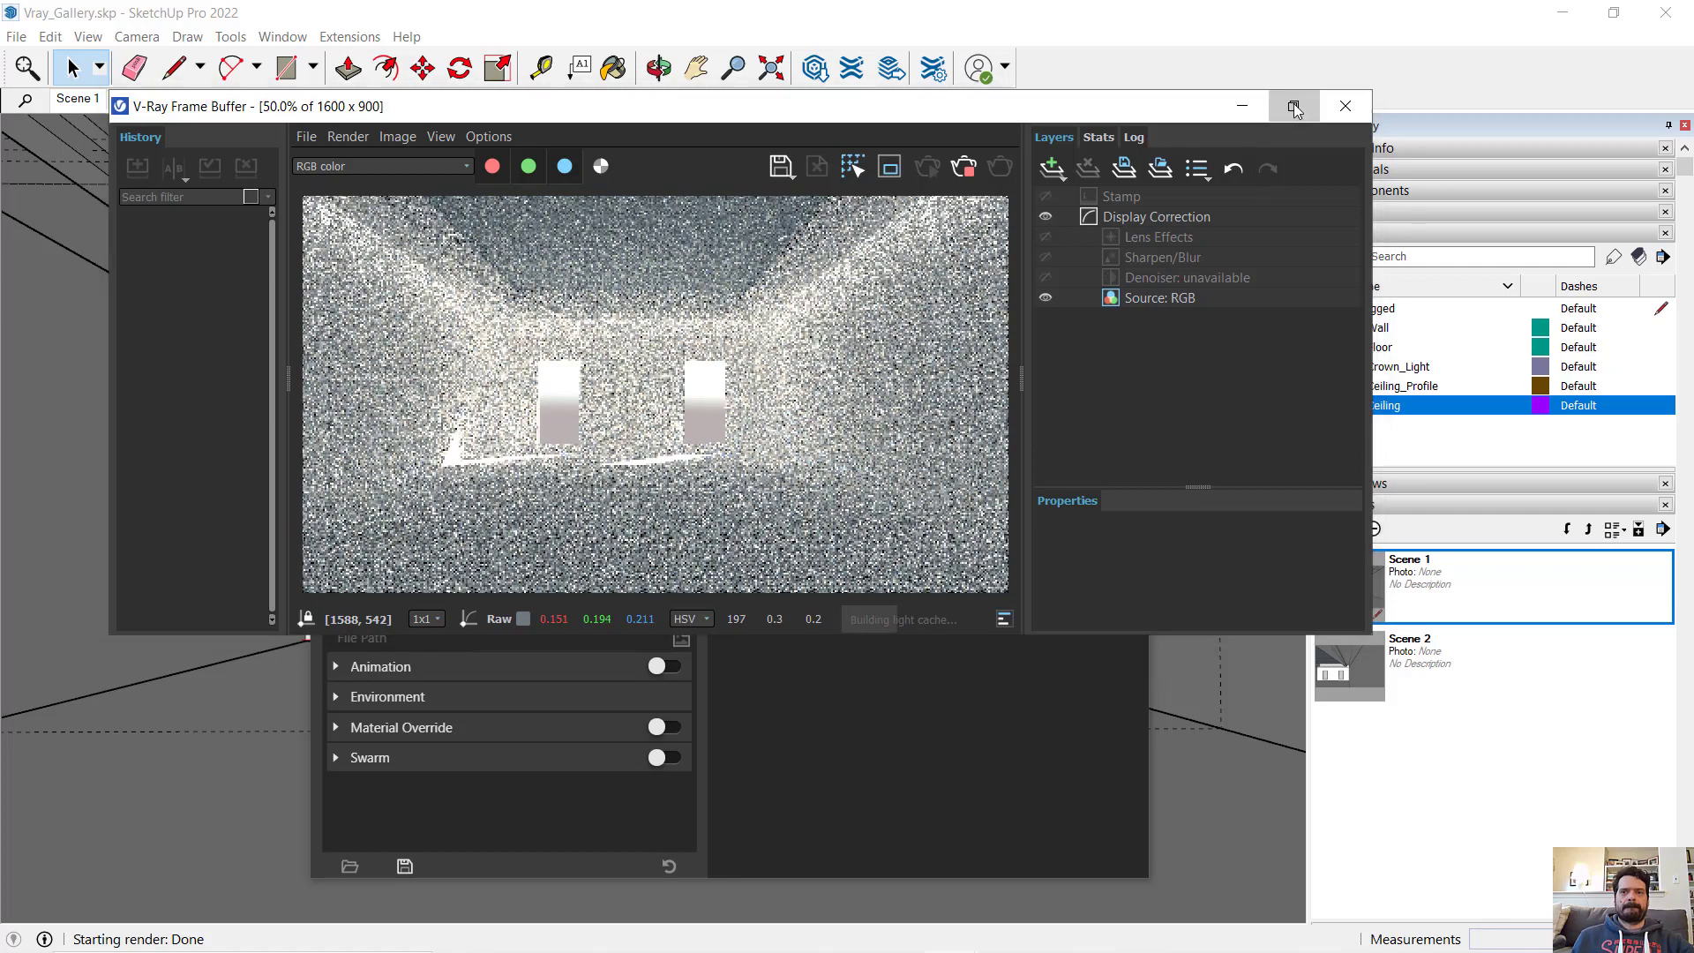
- Examine the enlarged render up close, checking the crown light glow, ceiling corners, windows and noise on the walls
{"action": "left_click", "coordinate": [1294, 106]}
{"action": "middle_click_drag", "start_coordinate": [688, 543], "coordinate": [728, 599]}
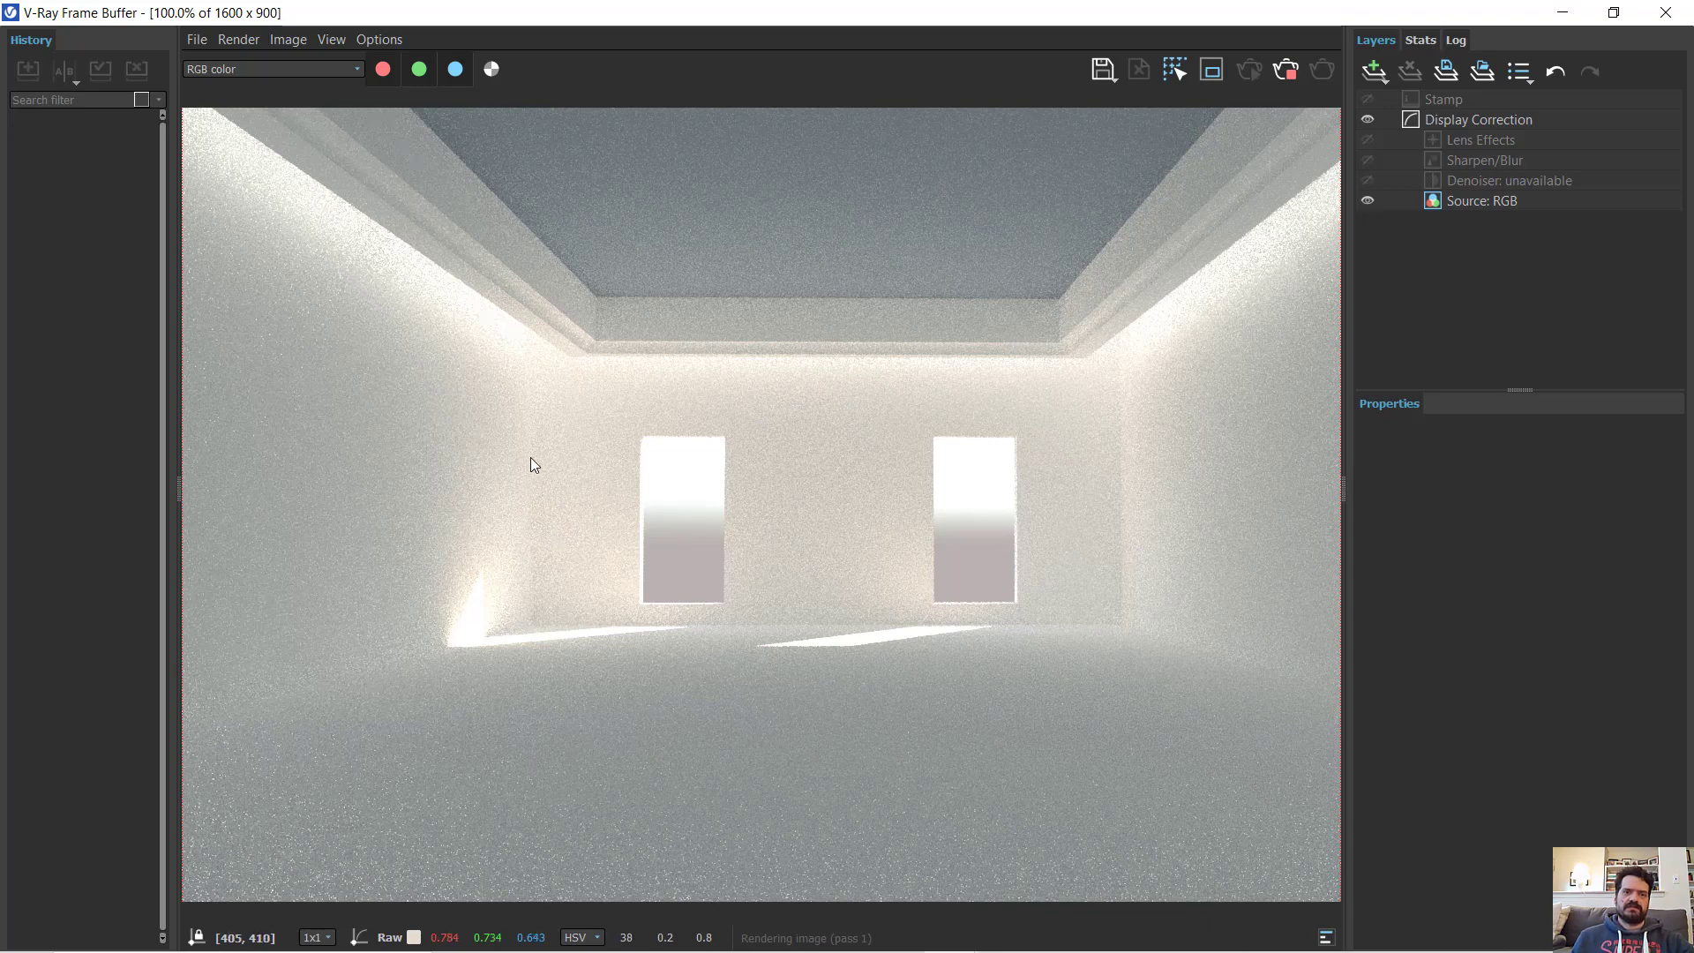
{"action": "scroll", "coordinate": [513, 397], "scroll_direction": "up", "scroll_amount": 2}
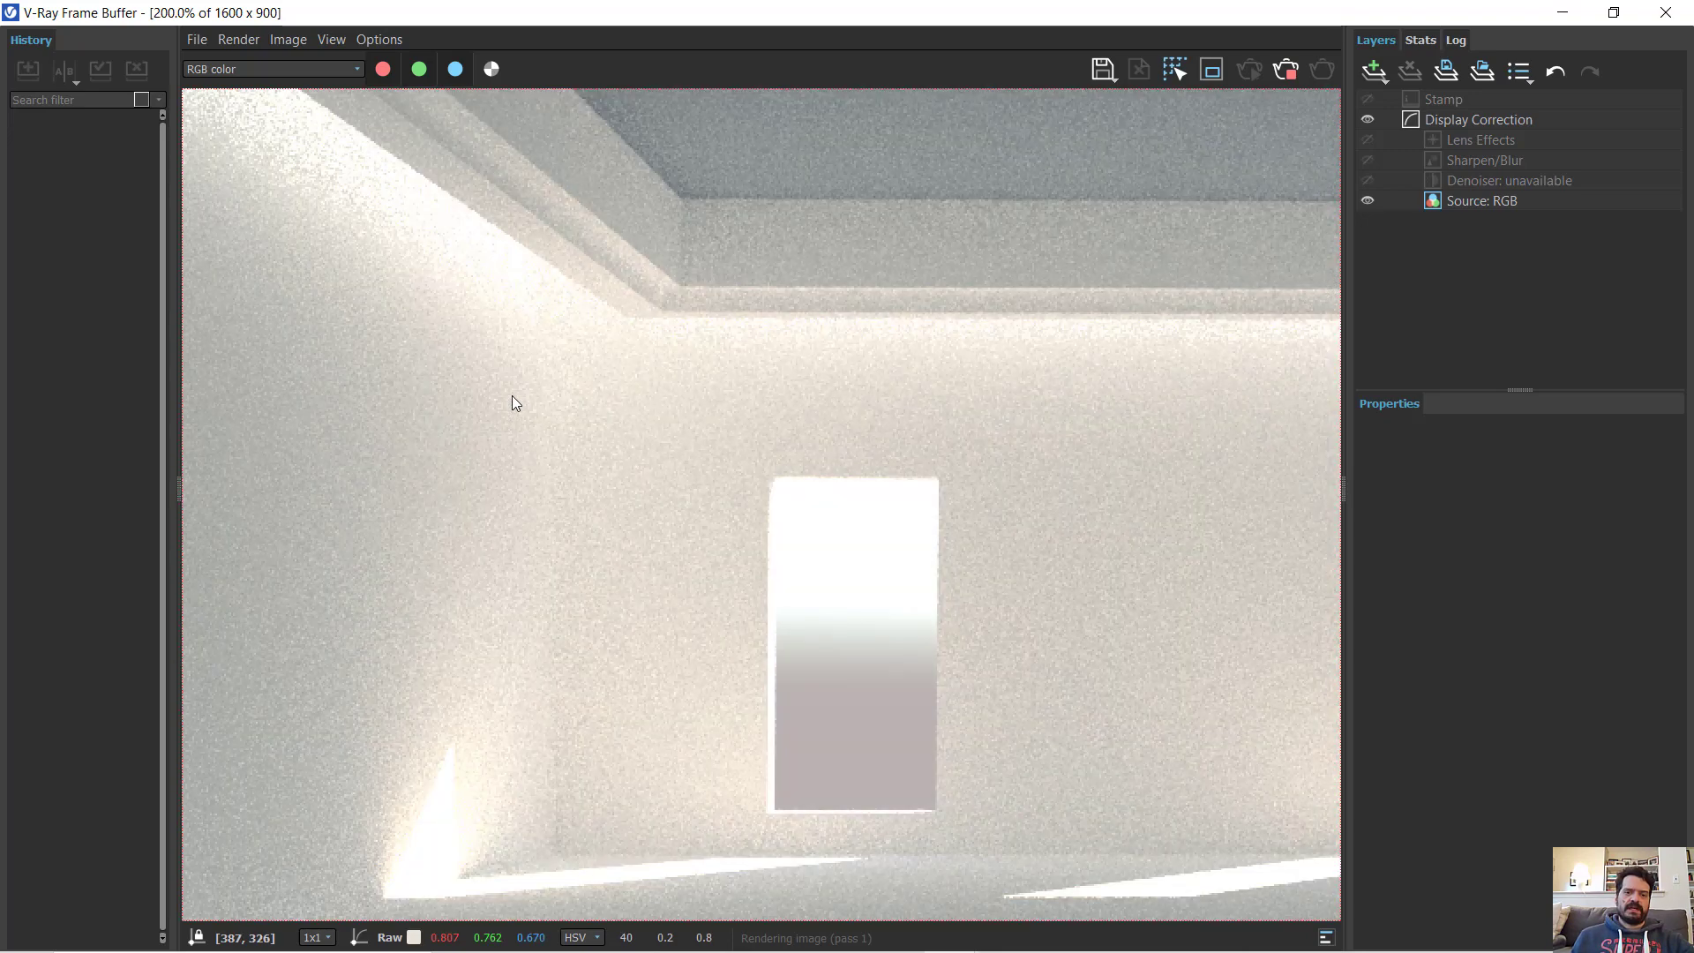
{"action": "mouse_move", "coordinate": [576, 335]}
{"action": "middle_mouse_down"}
{"action": "mouse_move", "coordinate": [759, 538]}
{"action": "mouse_move", "coordinate": [754, 554]}
{"action": "mouse_move", "coordinate": [600, 339]}
{"action": "middle_mouse_up"}
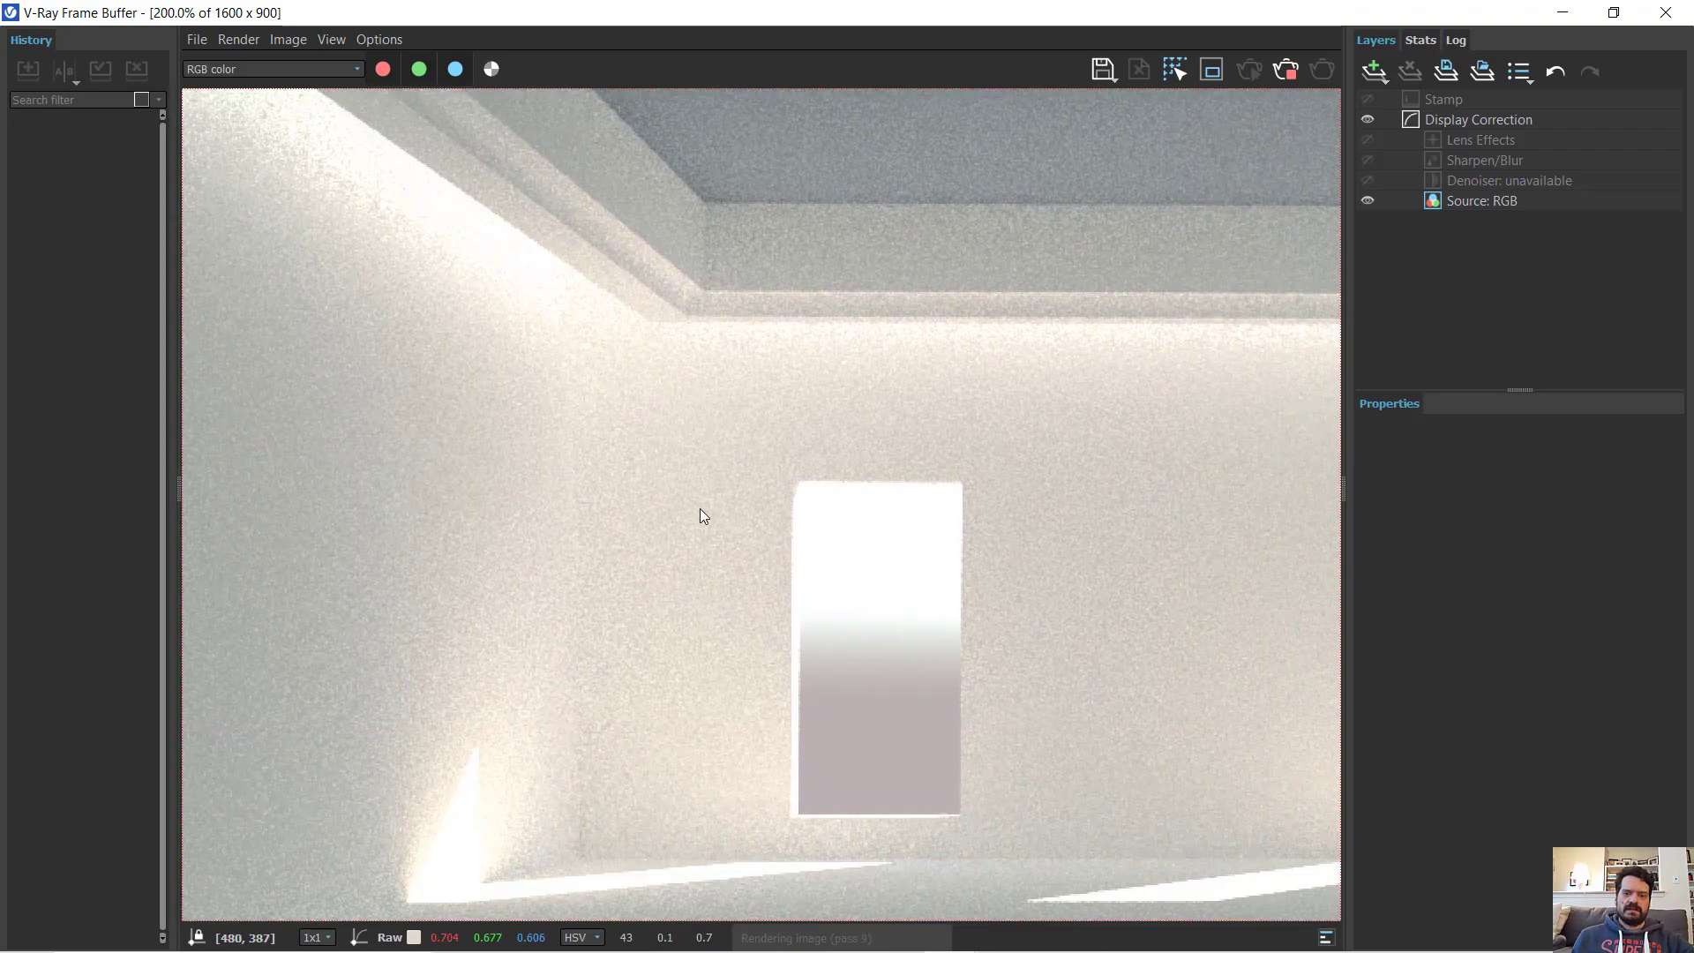
{"action": "middle_click_drag", "start_coordinate": [850, 364], "coordinate": [578, 379]}
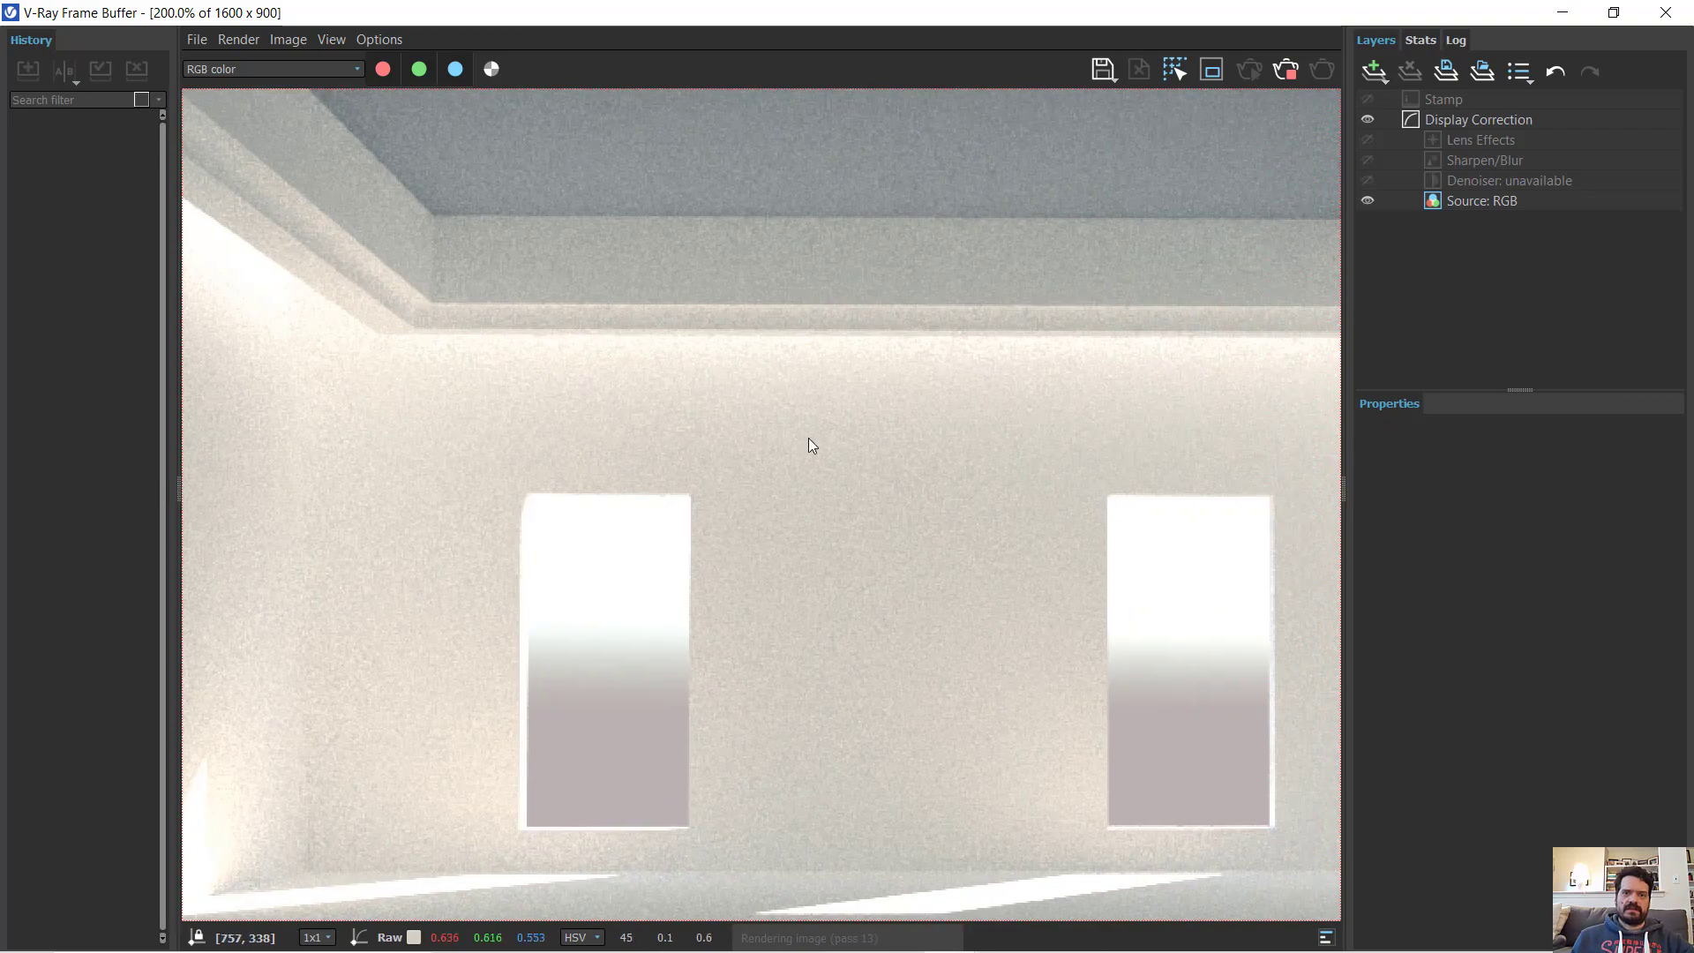
{"action": "middle_click_drag", "start_coordinate": [1099, 504], "coordinate": [582, 437]}
{"action": "middle_click_drag", "start_coordinate": [980, 454], "coordinate": [682, 719]}
{"action": "mouse_move", "coordinate": [967, 521]}
{"action": "middle_mouse_down"}
{"action": "mouse_move", "coordinate": [839, 533]}
{"action": "mouse_move", "coordinate": [885, 741]}
{"action": "mouse_move", "coordinate": [991, 529]}
{"action": "mouse_move", "coordinate": [882, 508]}
{"action": "mouse_move", "coordinate": [896, 462]}
{"action": "mouse_move", "coordinate": [855, 268]}
{"action": "mouse_move", "coordinate": [906, 190]}
{"action": "middle_mouse_up"}
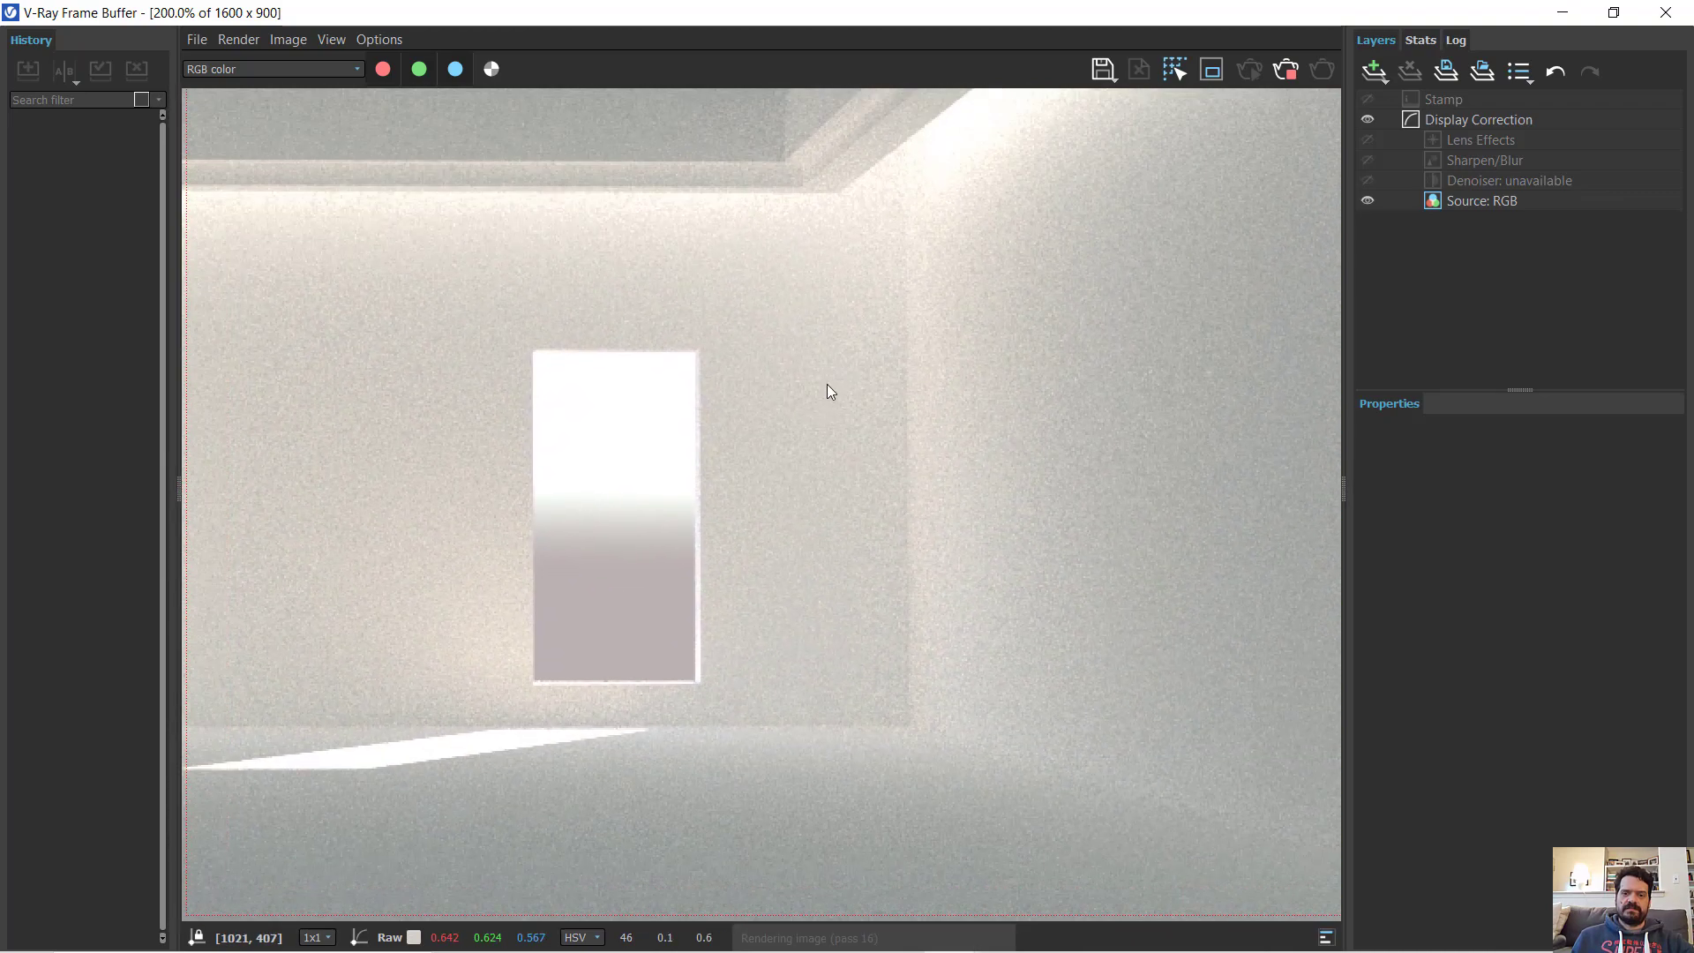
{"action": "mouse_move", "coordinate": [811, 416]}
{"action": "middle_mouse_down"}
{"action": "mouse_move", "coordinate": [860, 533]}
{"action": "mouse_move", "coordinate": [767, 593]}
{"action": "mouse_move", "coordinate": [807, 433]}
{"action": "middle_mouse_up"}
{"action": "scroll", "coordinate": [810, 435], "scroll_direction": "down", "scroll_amount": 1}
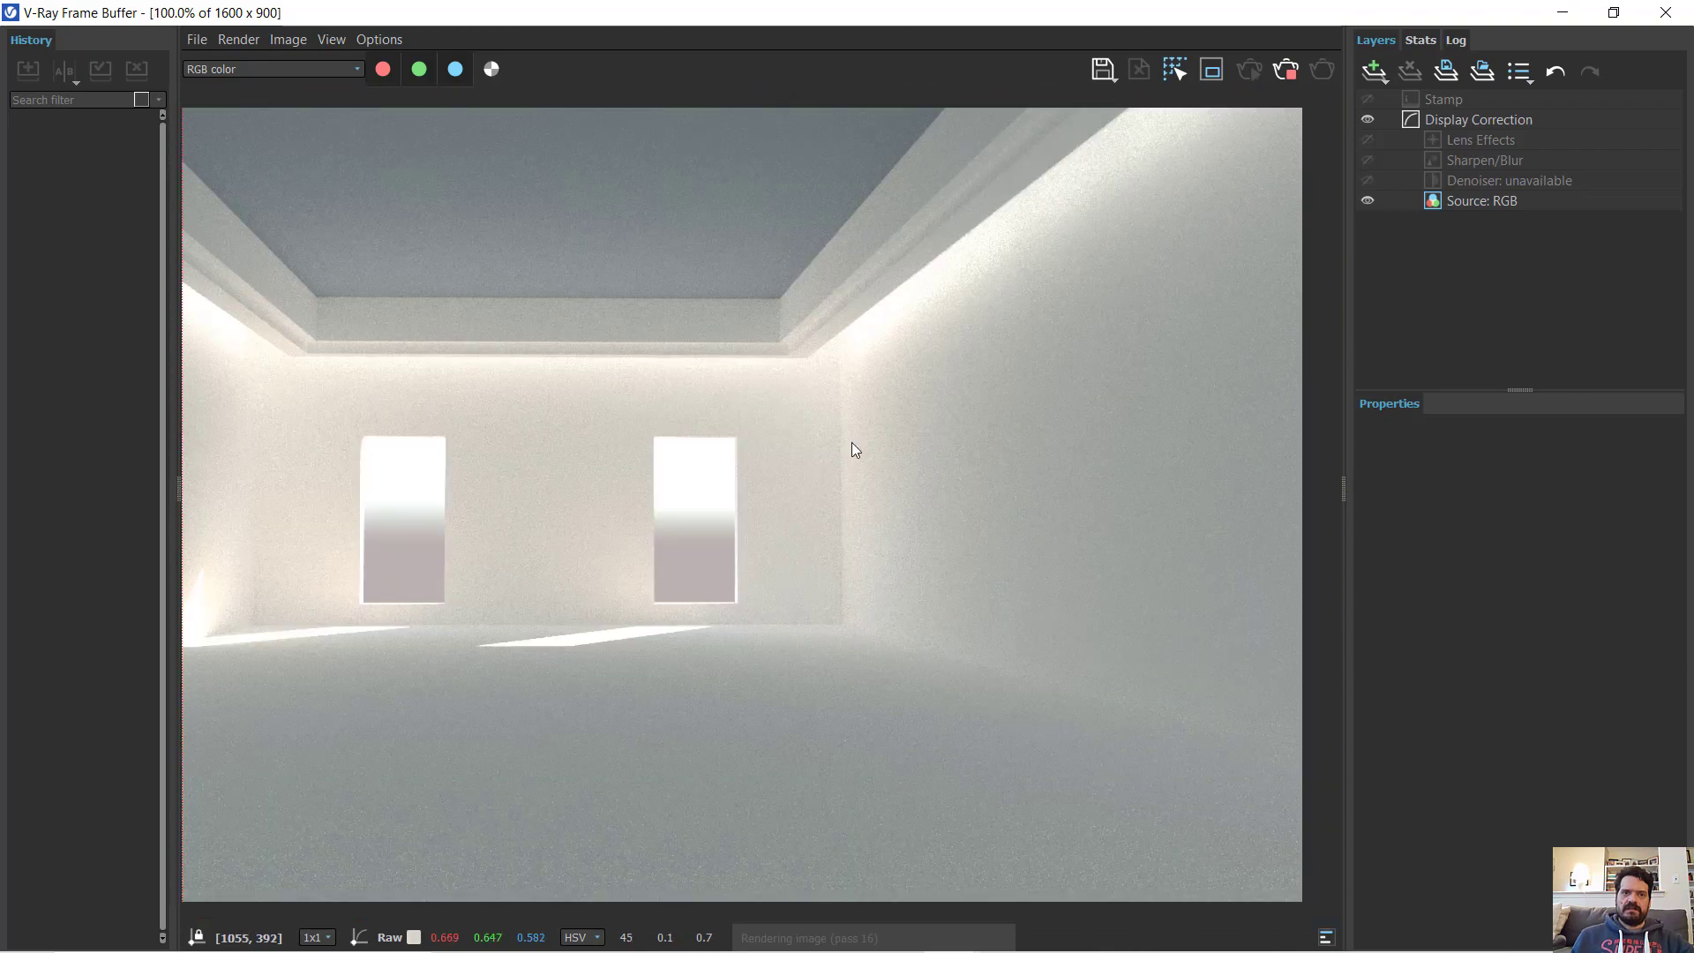
{"action": "middle_click_drag", "start_coordinate": [547, 346], "coordinate": [759, 367]}
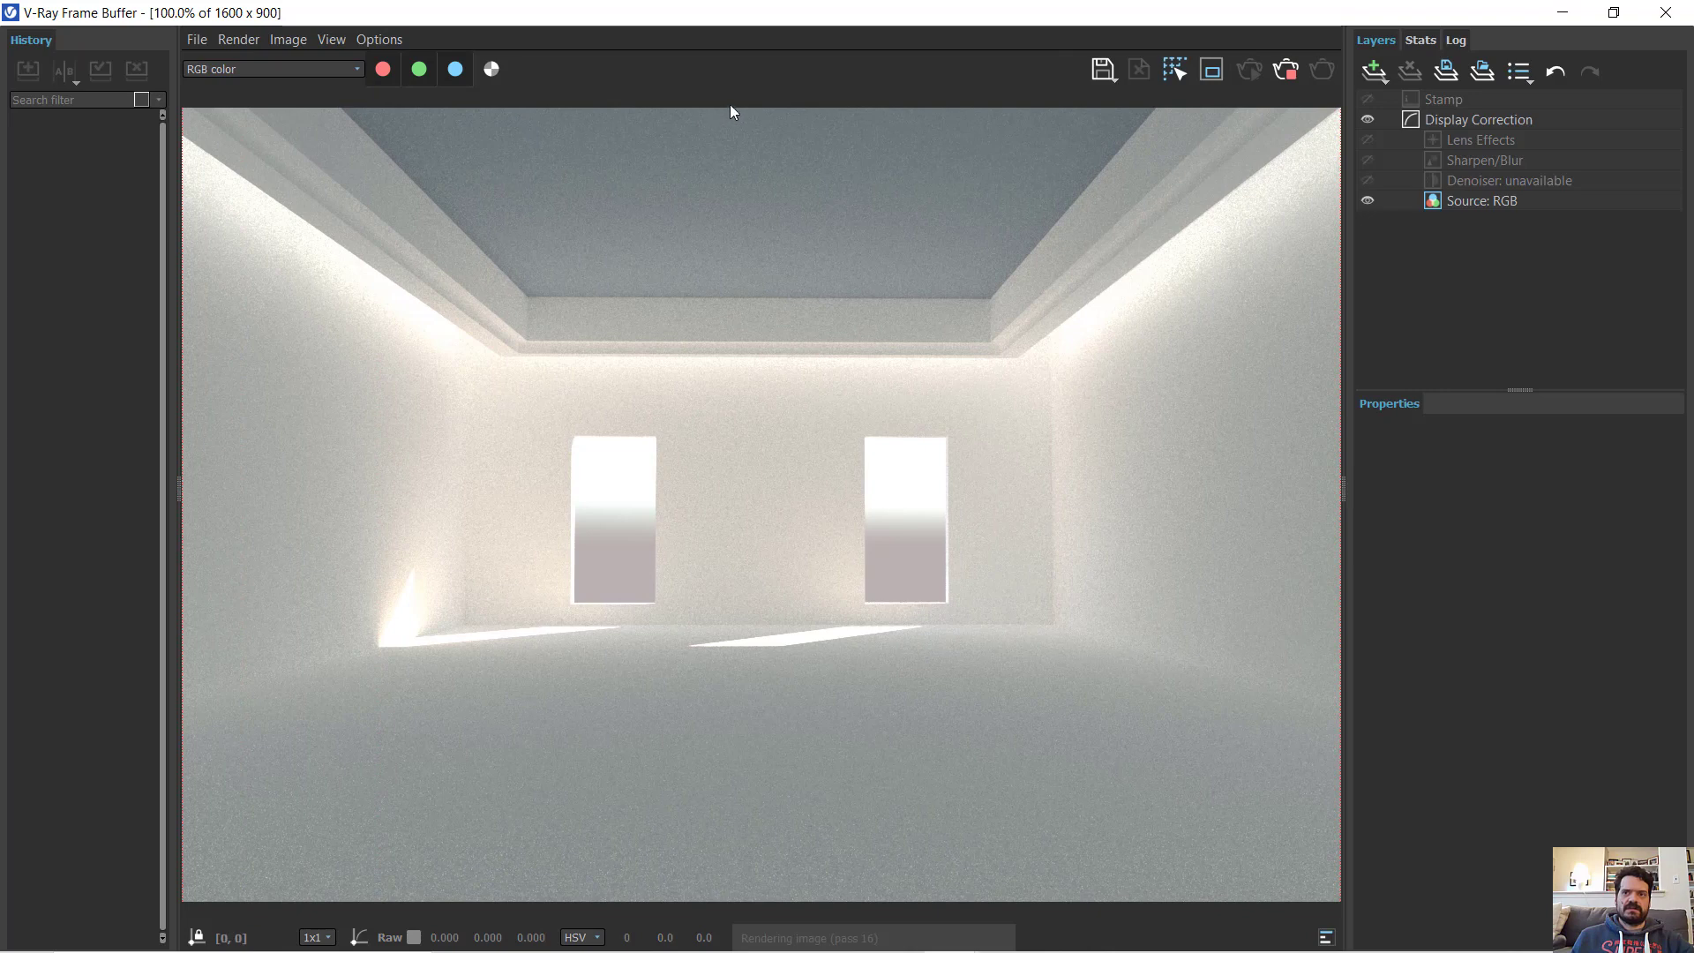
- Stop the render, mark a render region over the room's left corner and left window, and re-render only that region
{"action": "left_click", "coordinate": [1213, 70]}
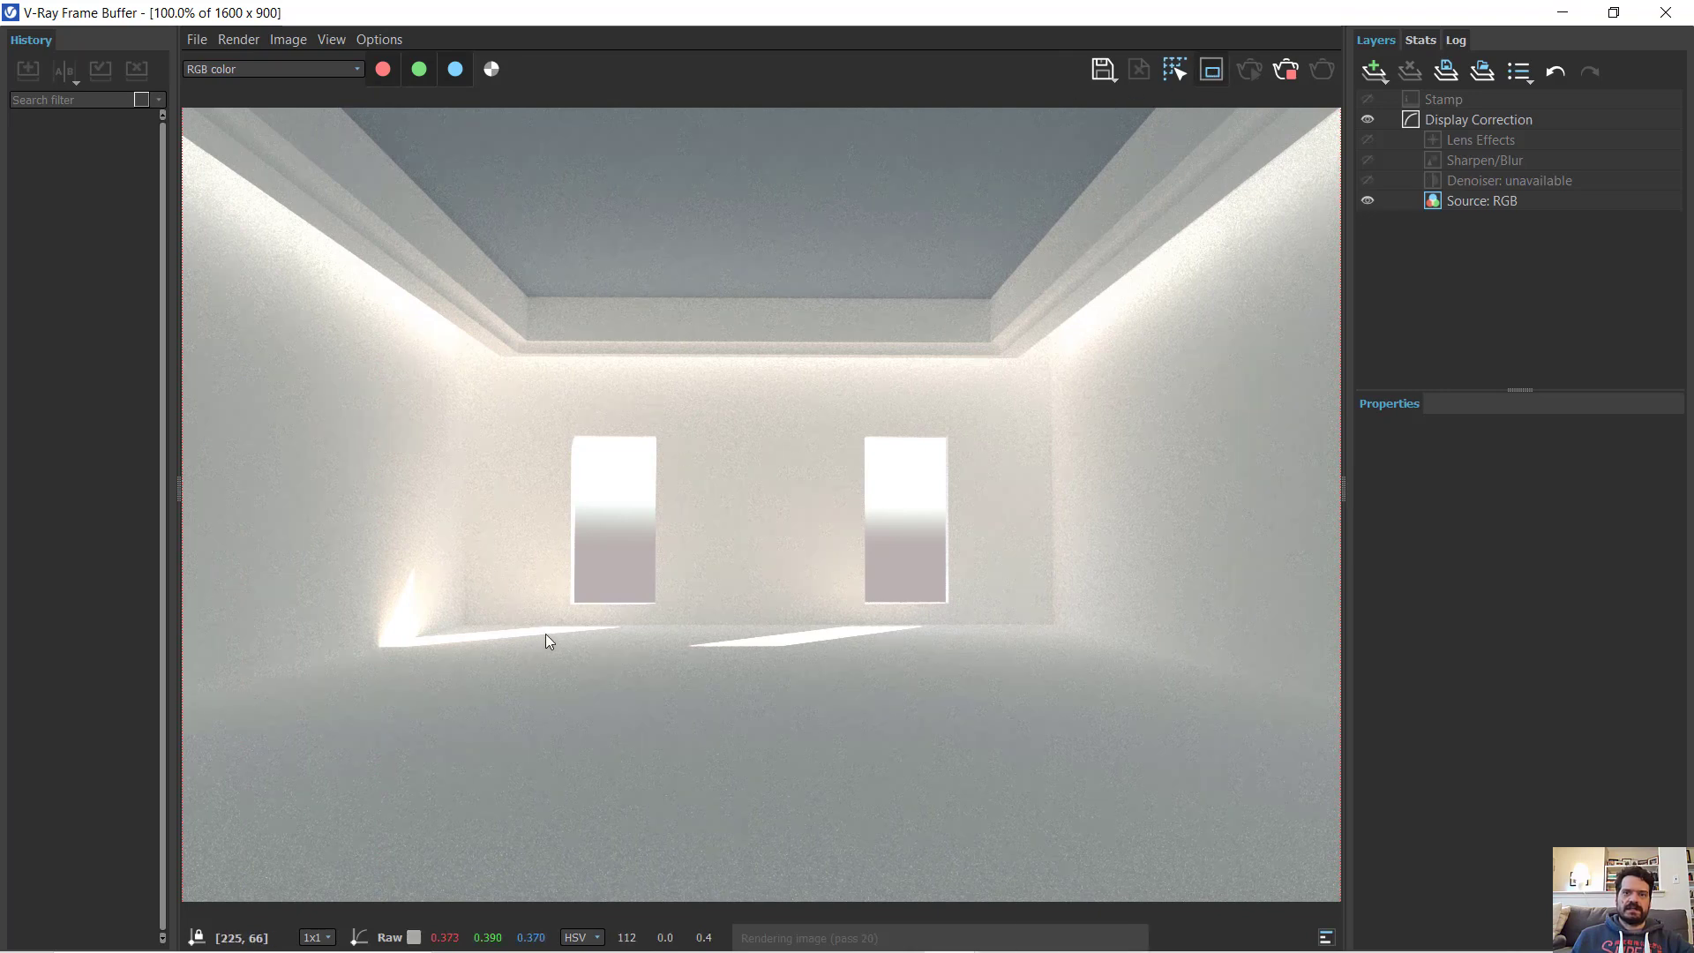
{"action": "left_click", "coordinate": [1213, 70]}
{"action": "left_click", "coordinate": [1285, 72]}
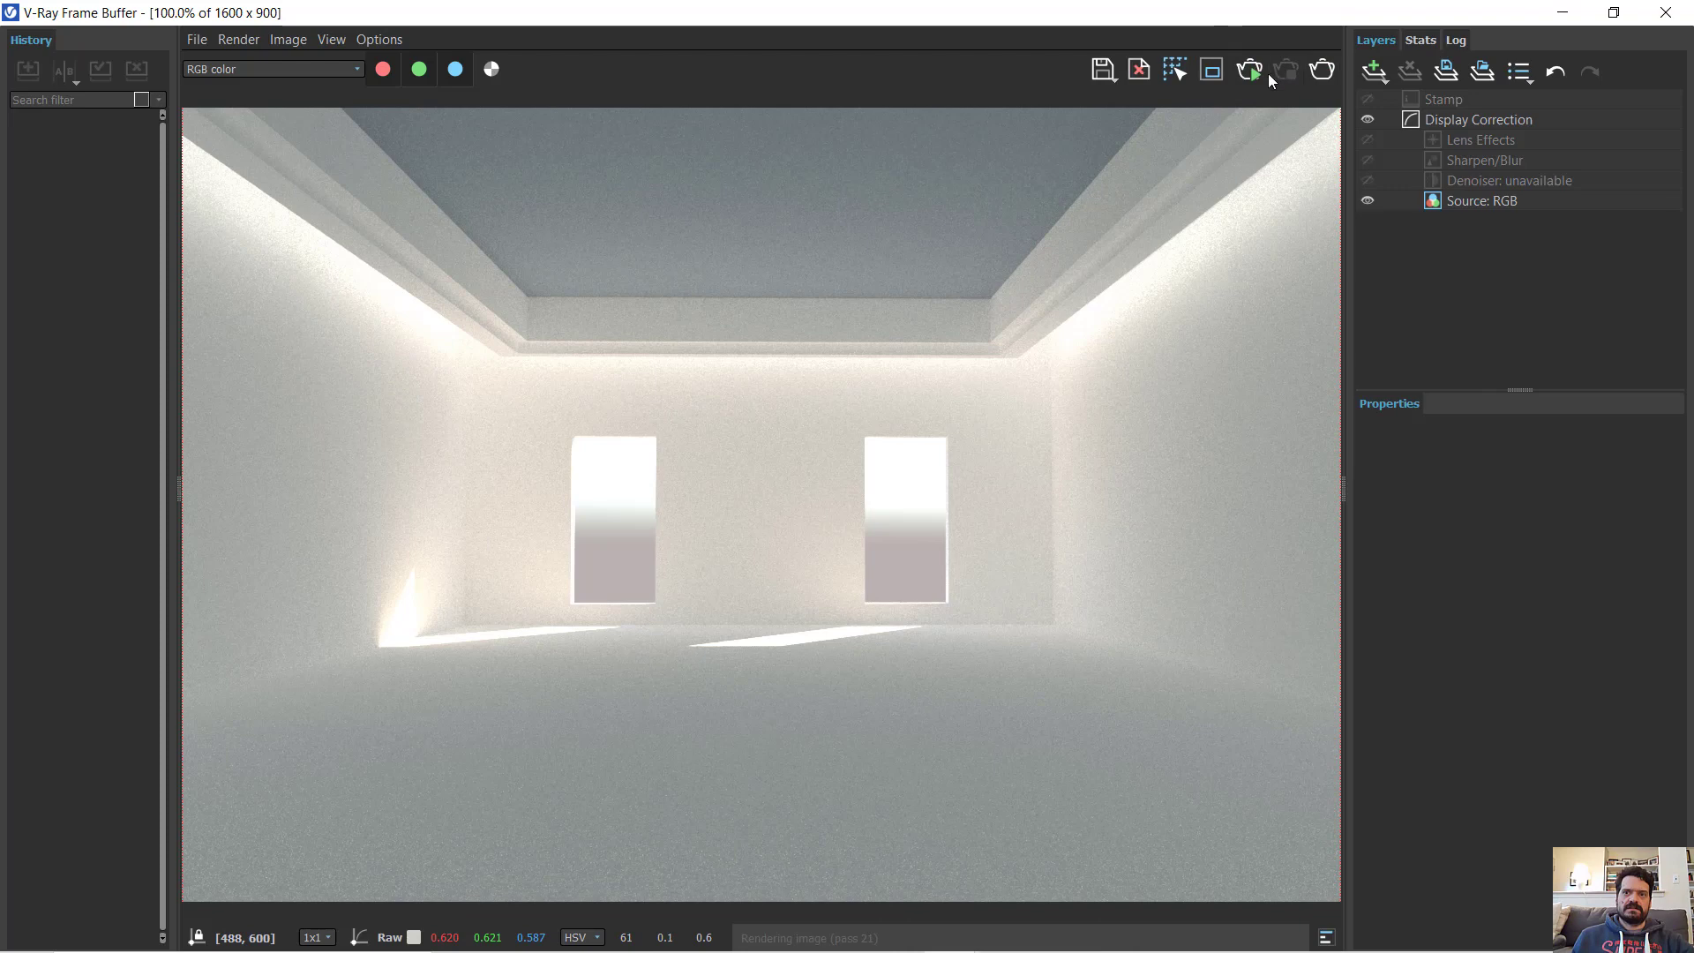
{"action": "left_click", "coordinate": [1214, 71]}
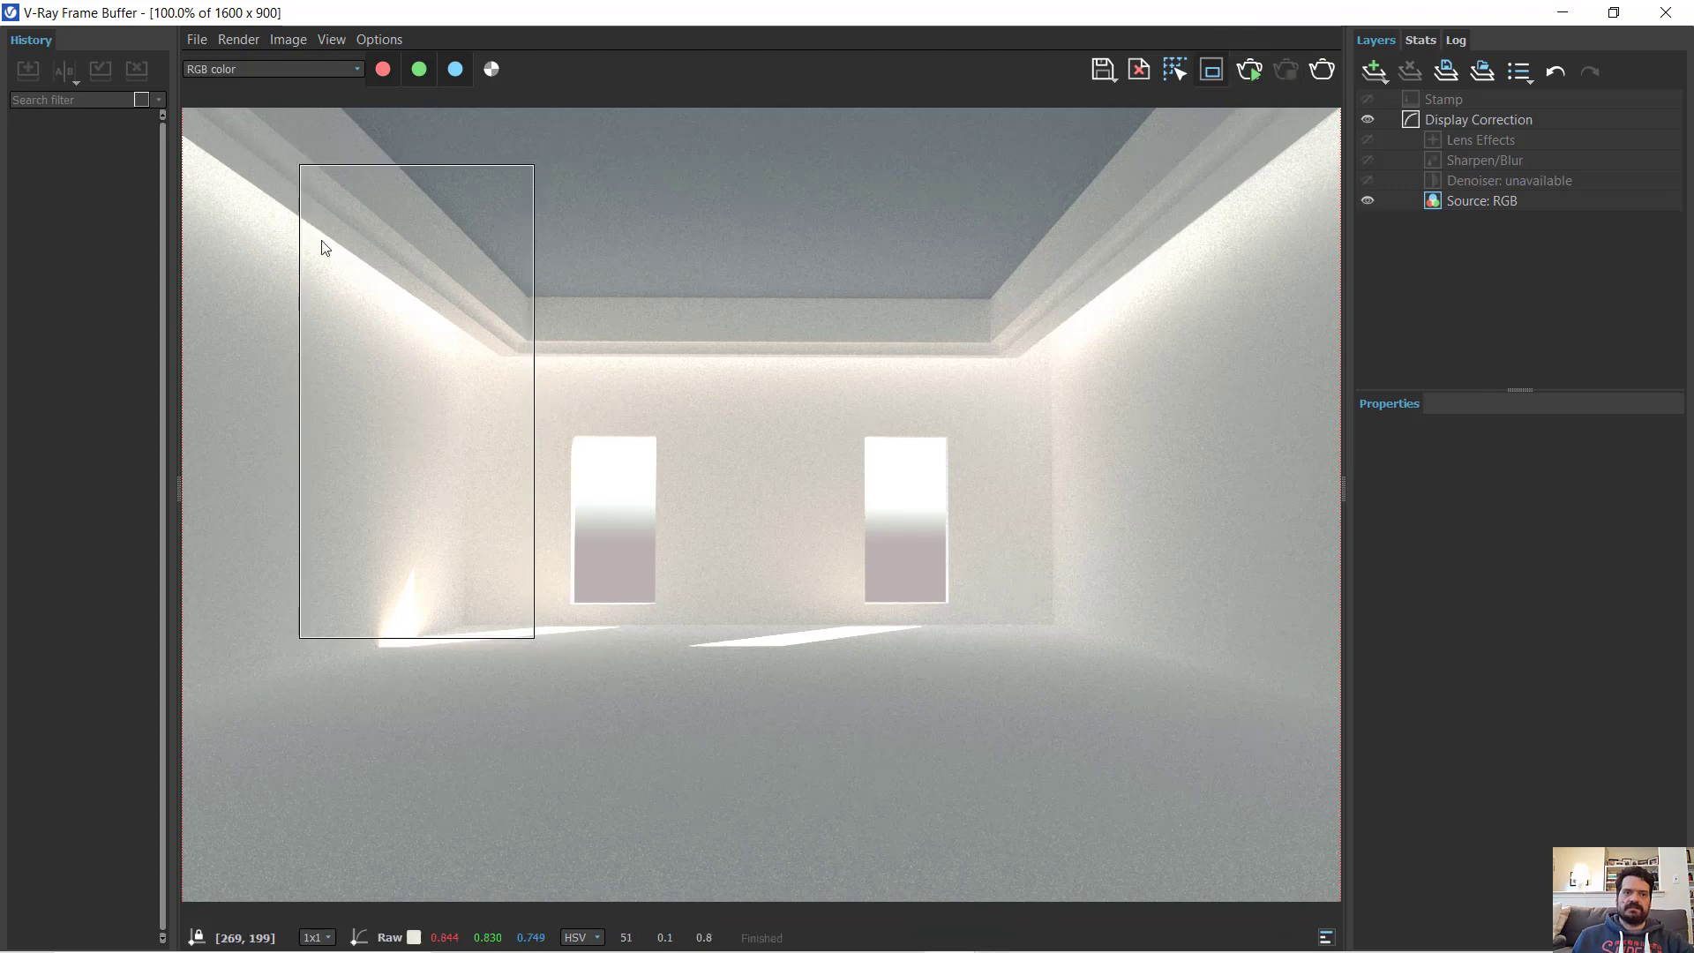
{"action": "left_click_drag", "start_coordinate": [325, 186], "coordinate": [704, 774]}
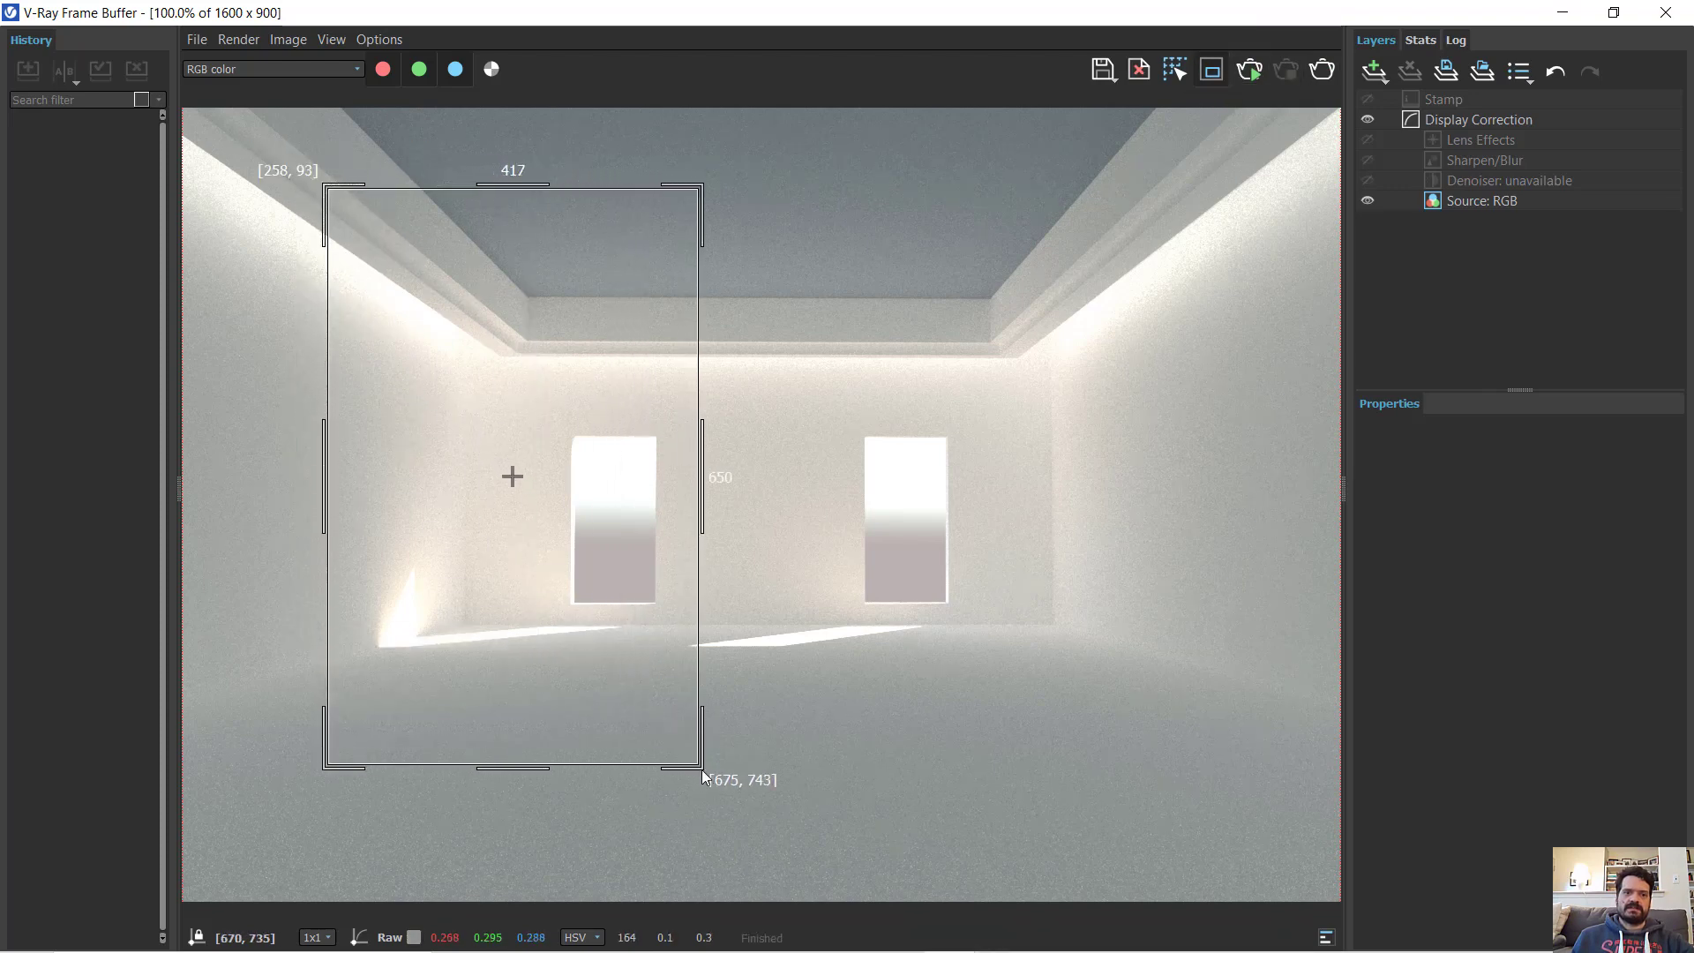
{"action": "left_click_drag", "start_coordinate": [582, 628], "coordinate": [548, 593]}
{"action": "left_click_drag", "start_coordinate": [341, 185], "coordinate": [686, 762]}
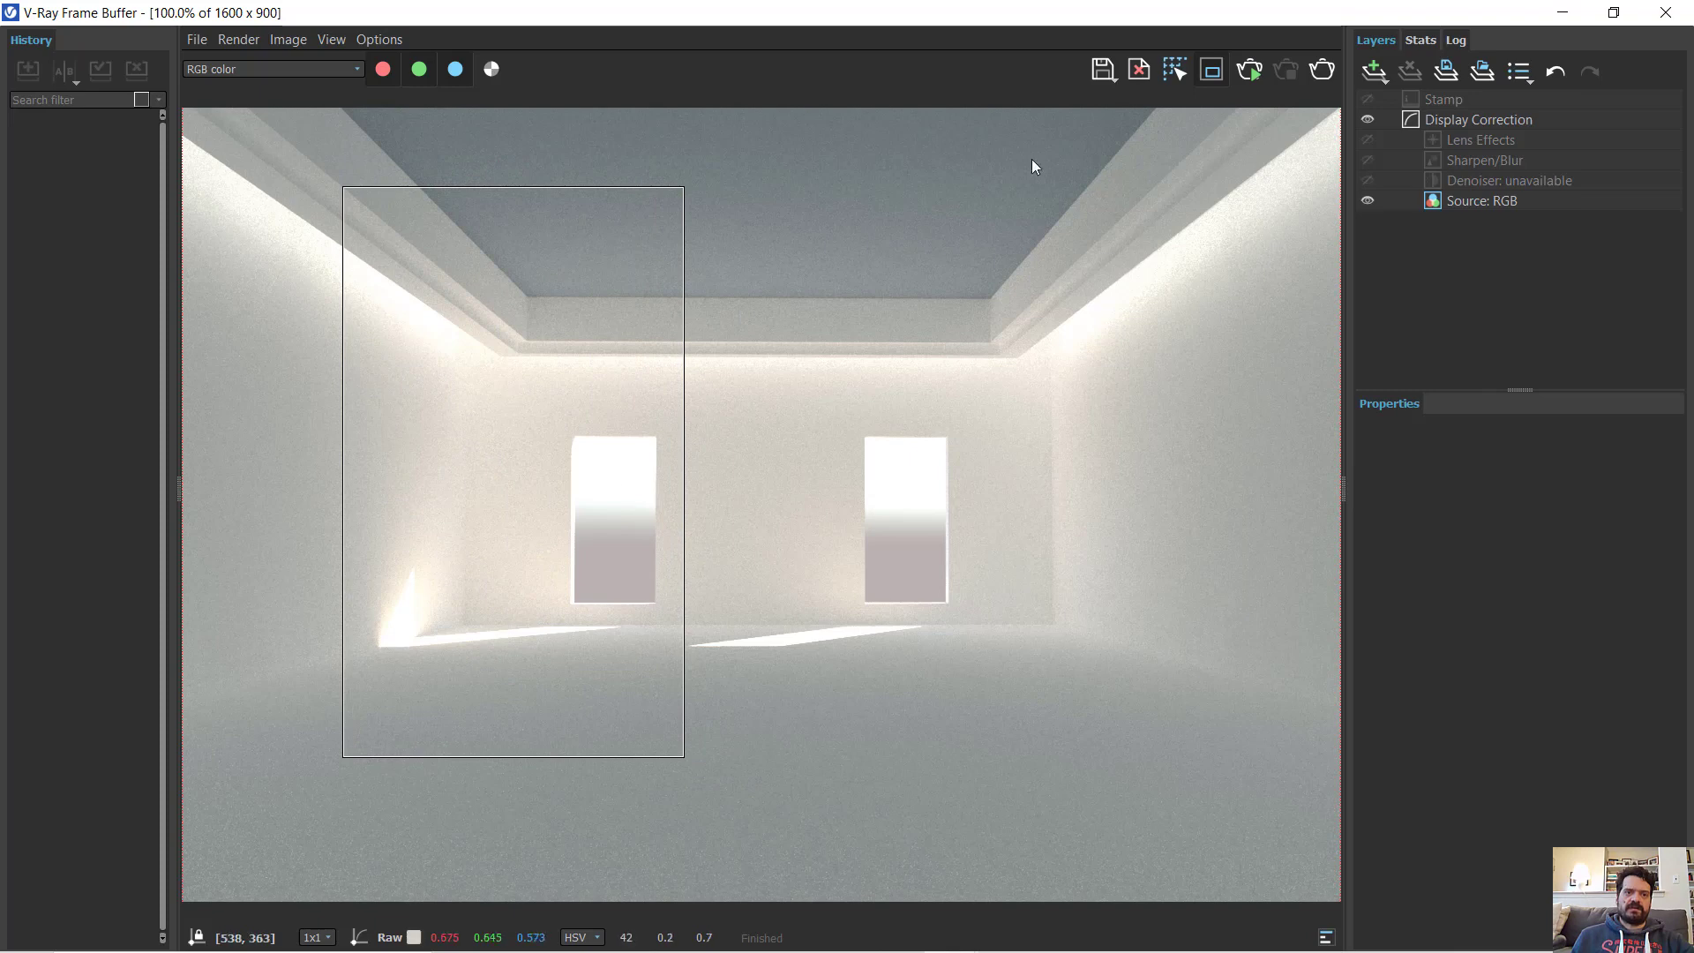
{"action": "left_click", "coordinate": [1250, 71]}
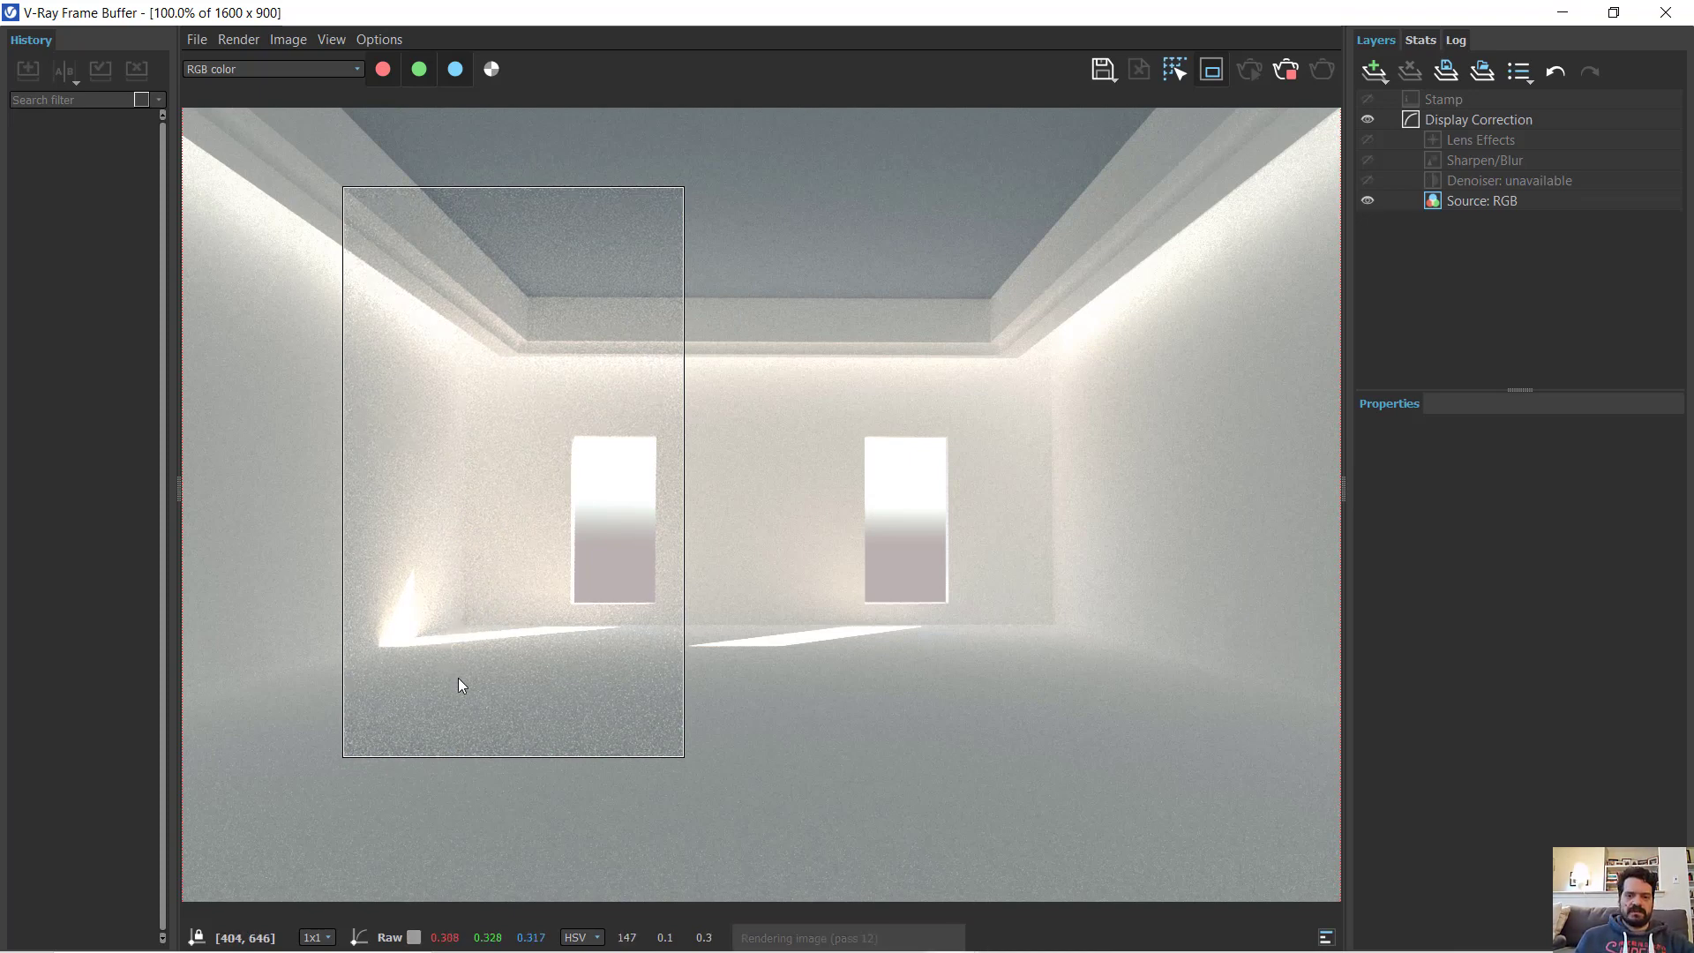
- Examine the re-rendered region around the sunlit corner and the crown molding, and restore the frame buffer to its smaller size
{"action": "scroll", "coordinate": [458, 670], "scroll_direction": "up", "scroll_amount": 6}
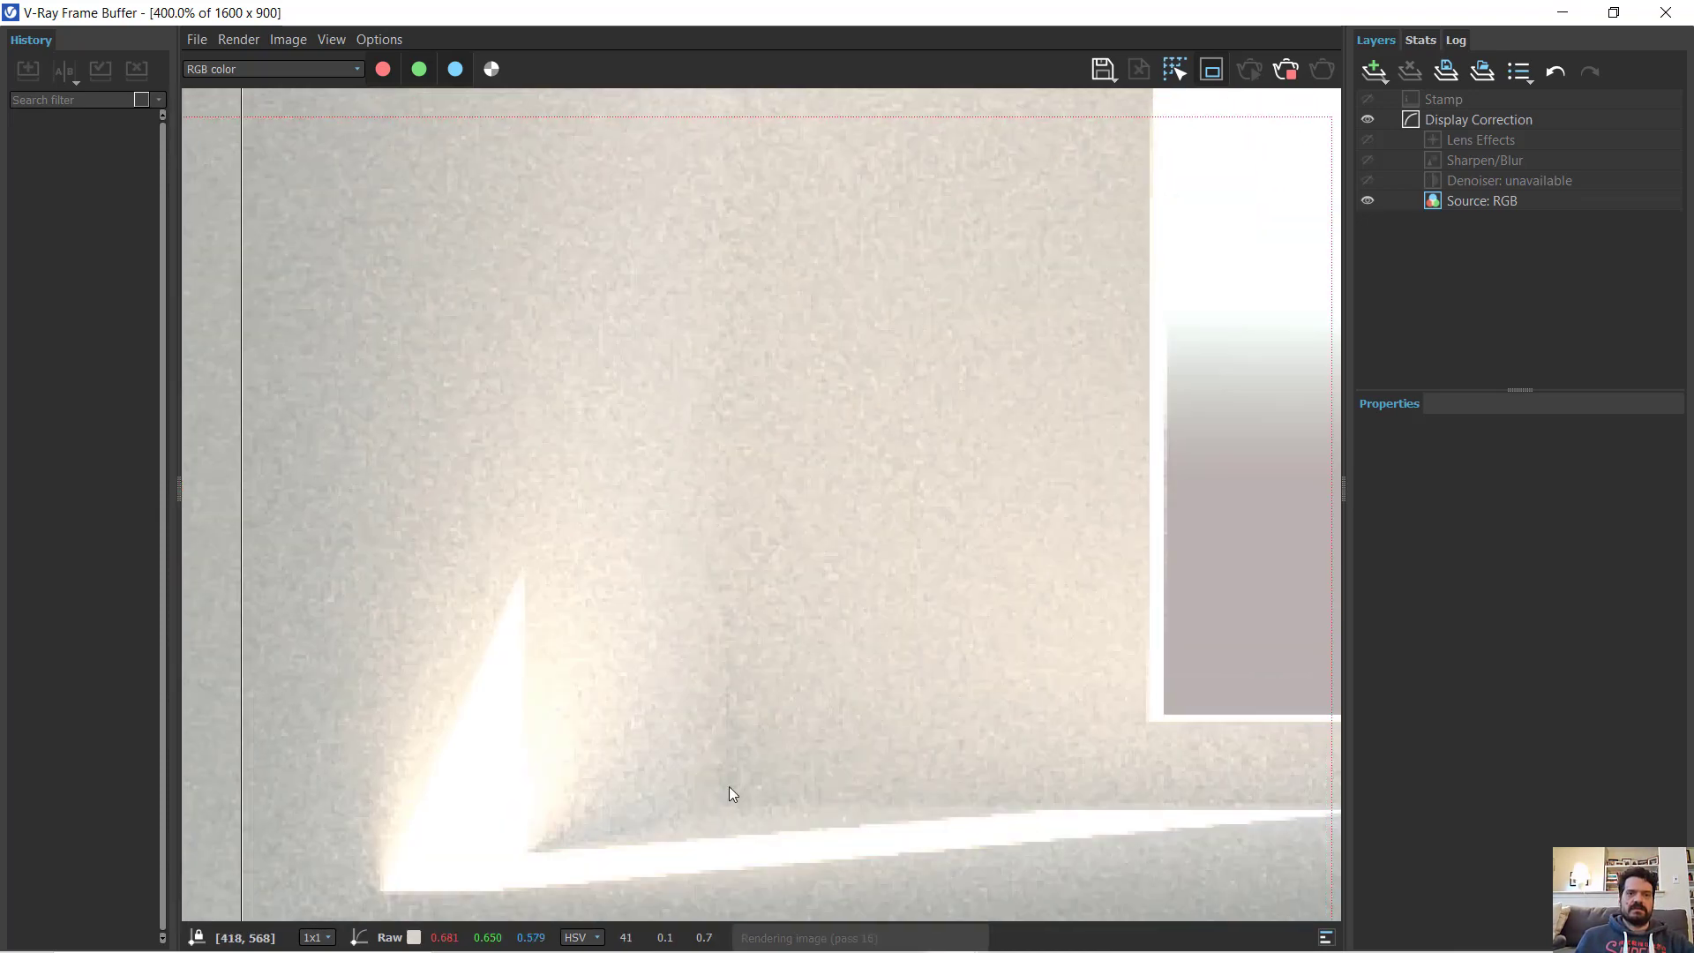
{"action": "scroll", "coordinate": [729, 793], "scroll_direction": "down", "scroll_amount": 3}
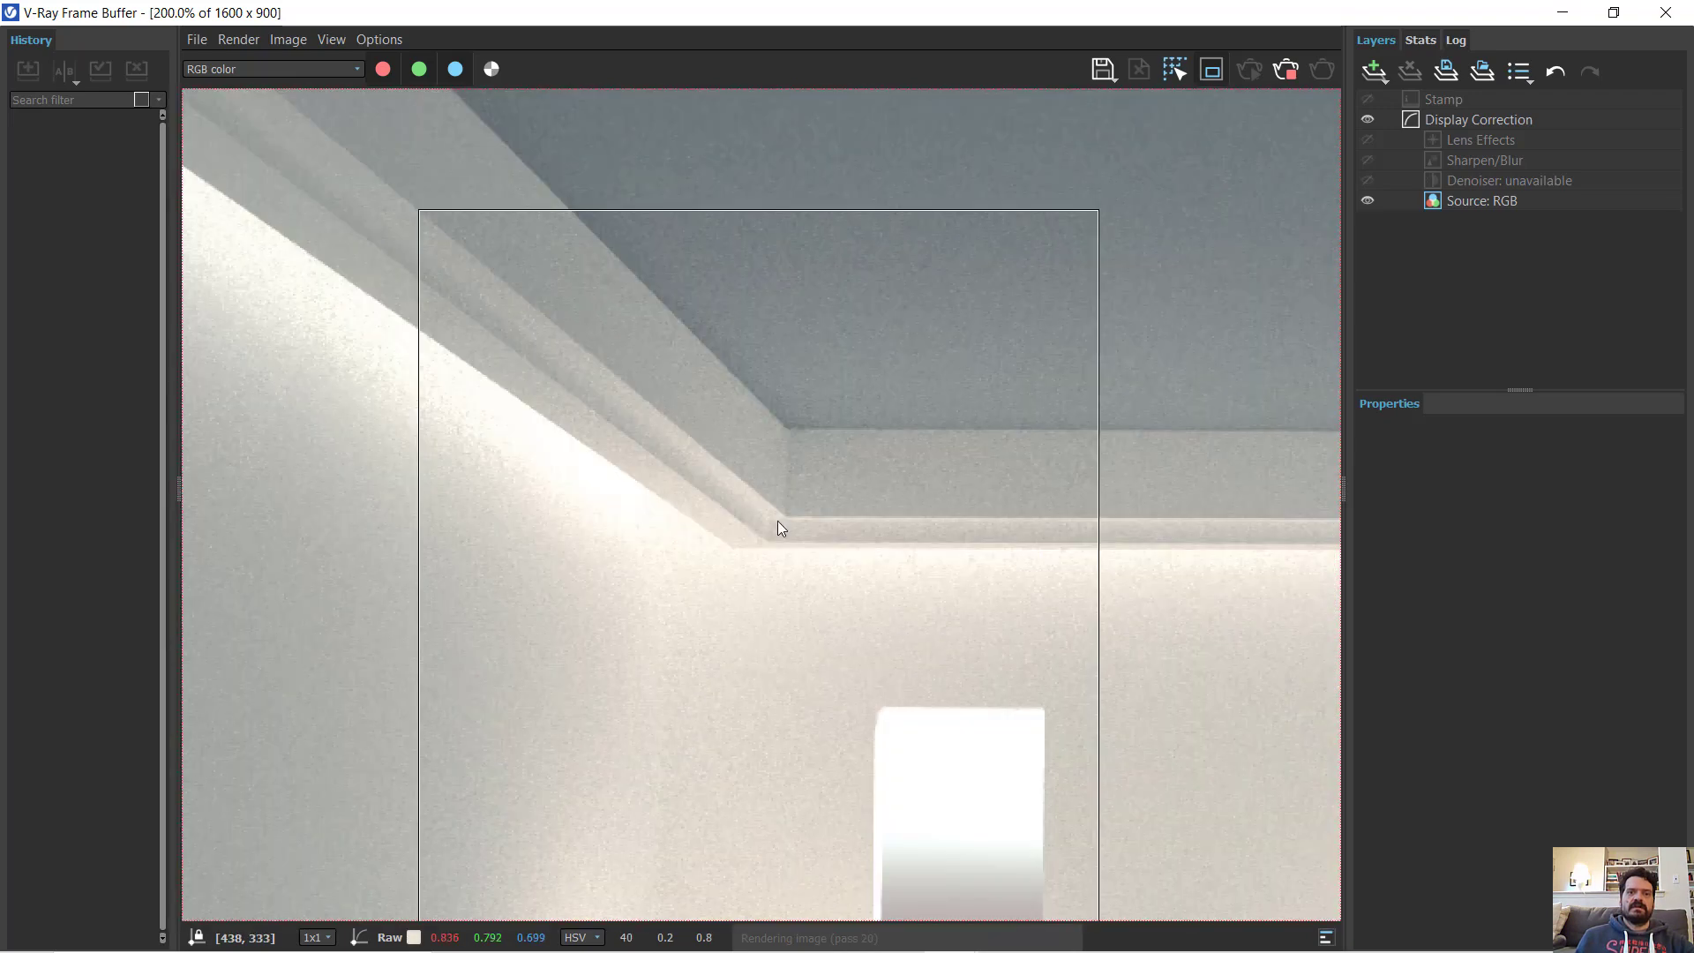
{"action": "middle_click_drag", "start_coordinate": [740, 624], "coordinate": [709, 530]}
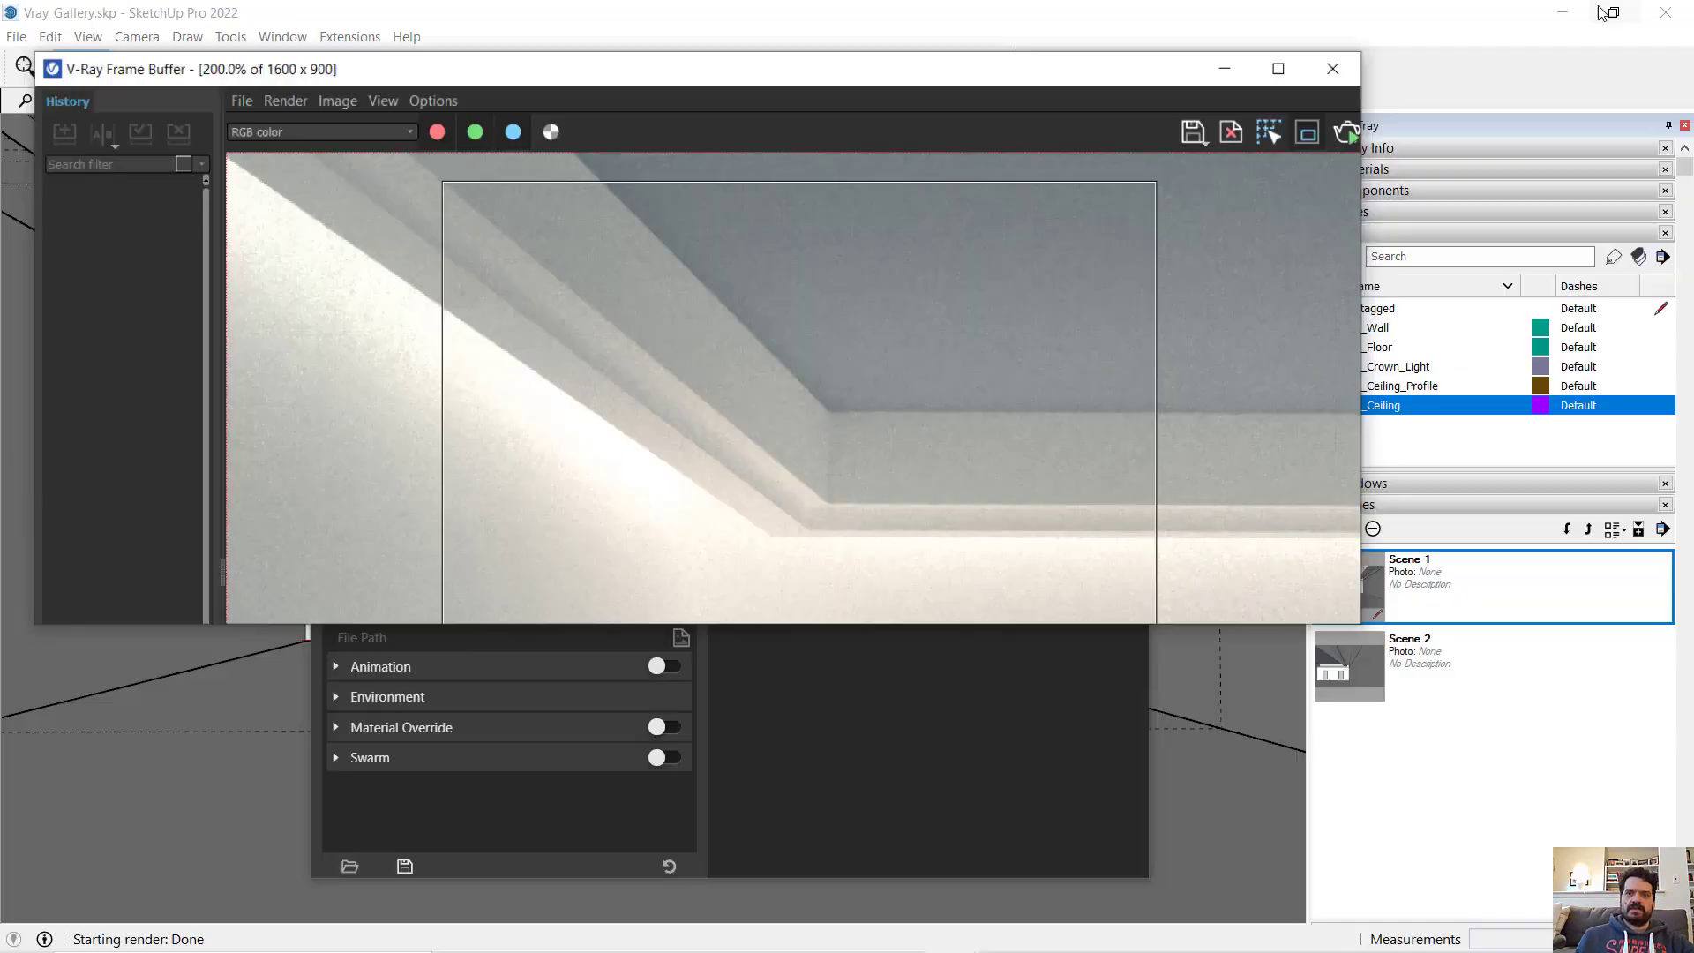
{"action": "left_click", "coordinate": [1614, 12]}
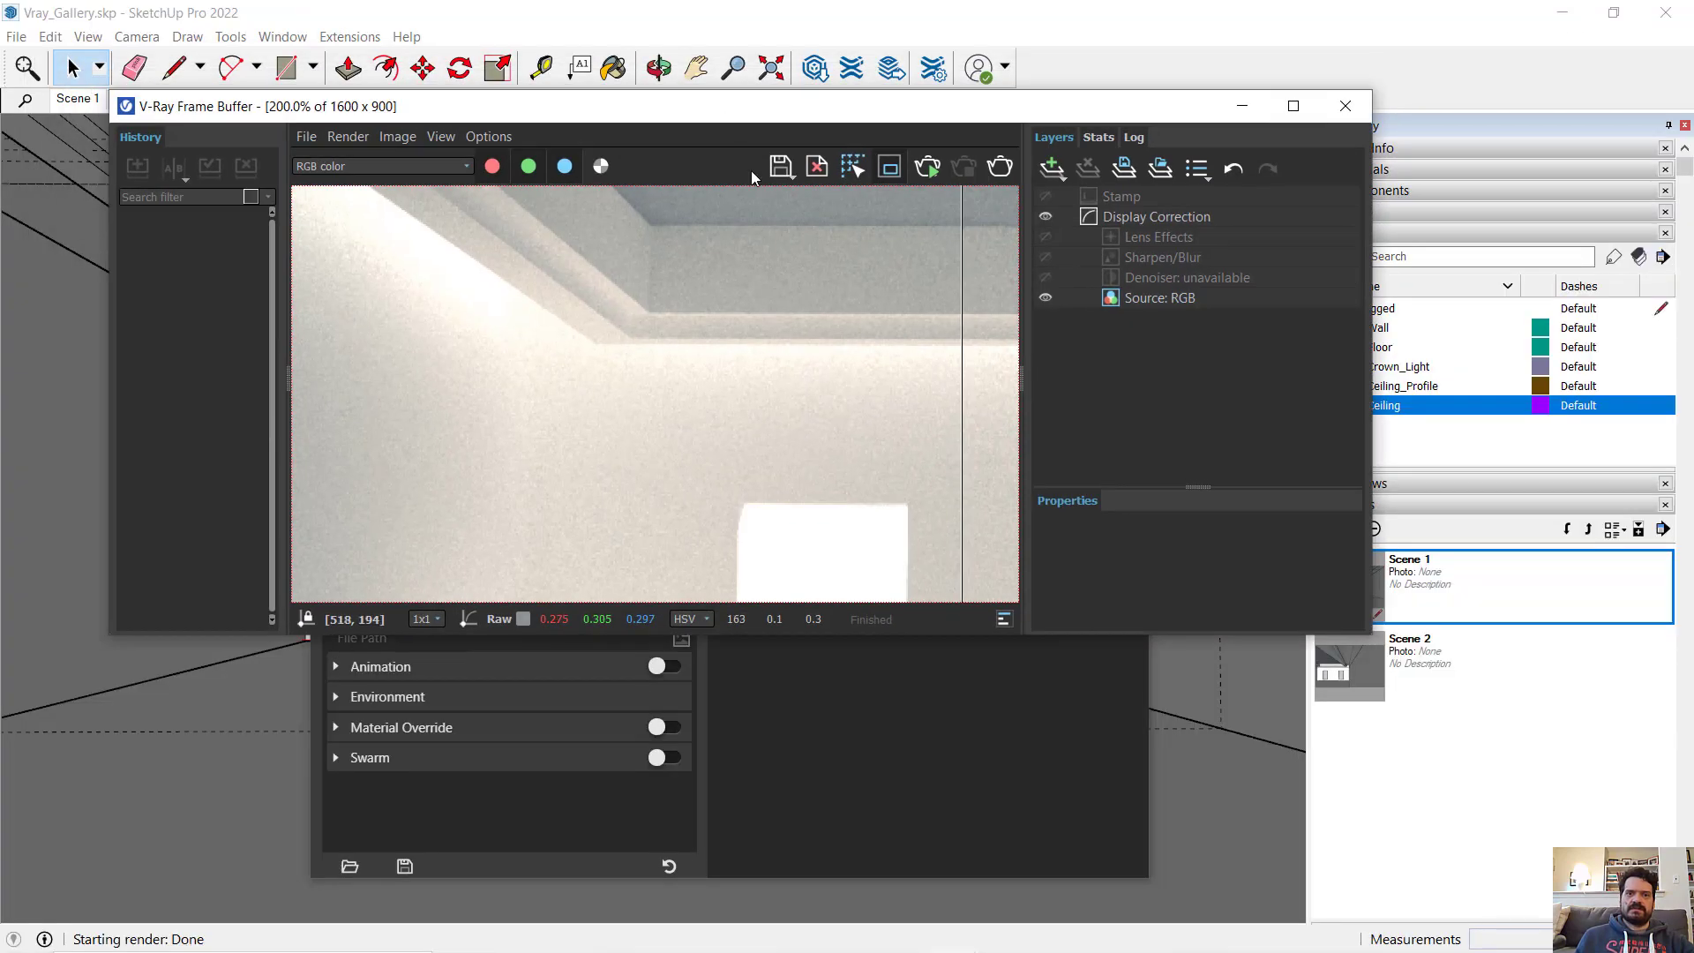
- Set the noise limit in the V-Ray render quality parameters to 0.03
{"action": "left_click_drag", "start_coordinate": [722, 108], "coordinate": [821, 369]}
{"action": "left_click_drag", "start_coordinate": [780, 150], "coordinate": [557, 90]}
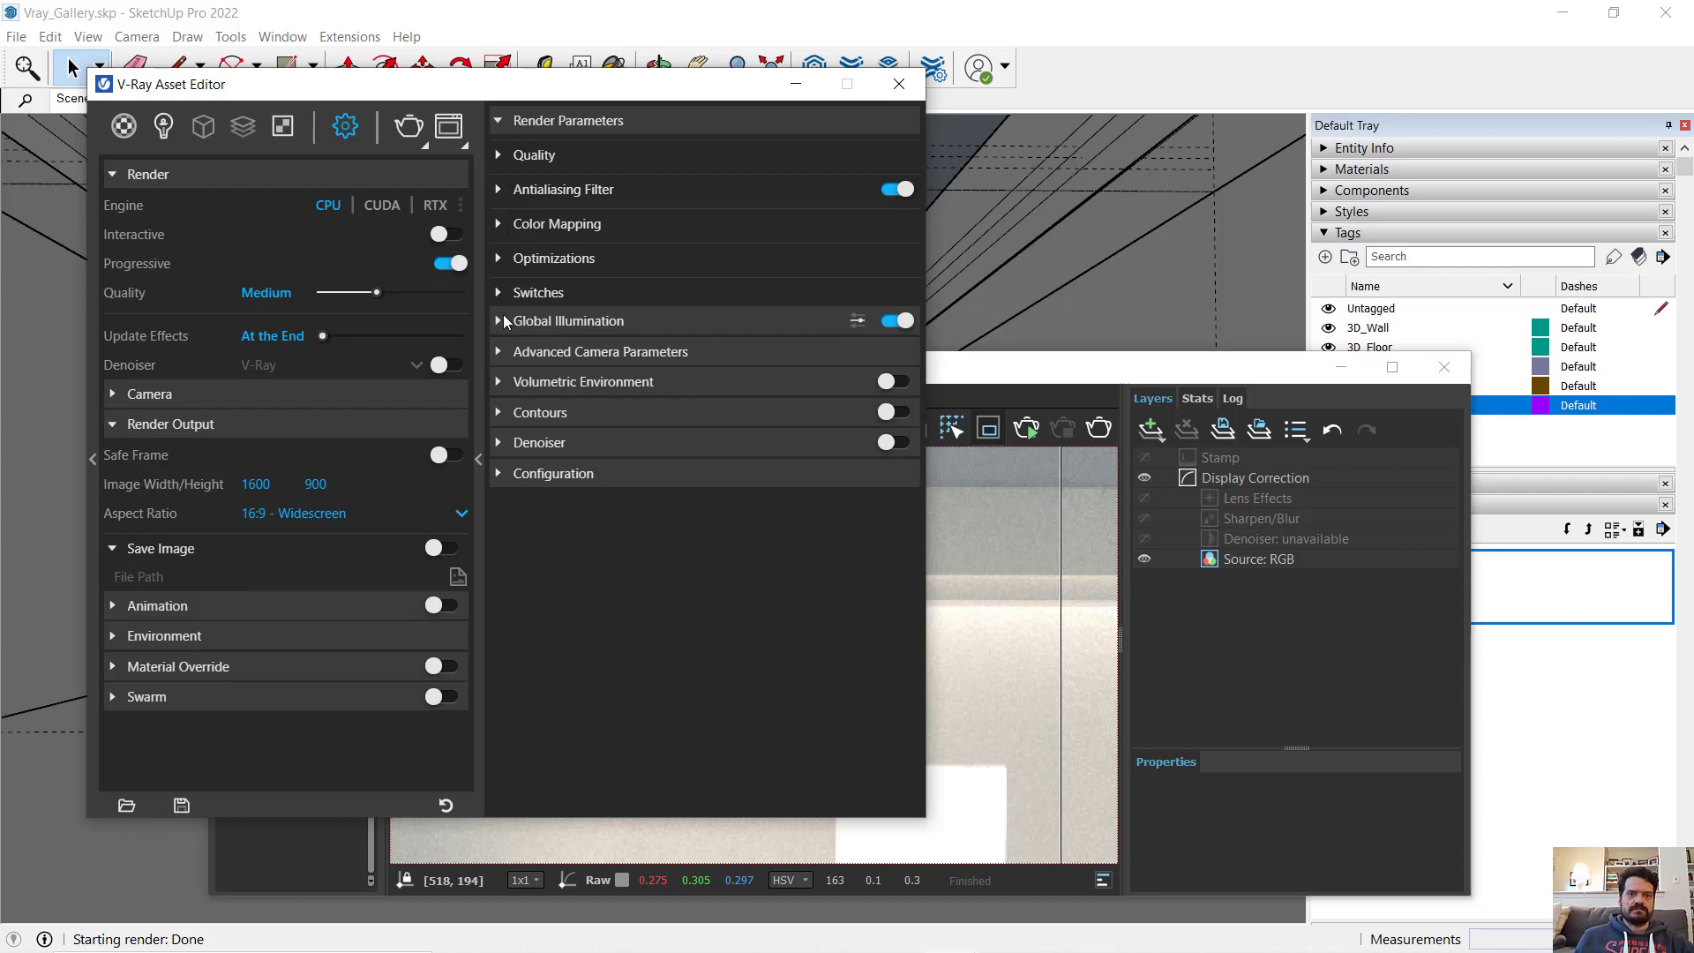
{"action": "left_click", "coordinate": [499, 189]}
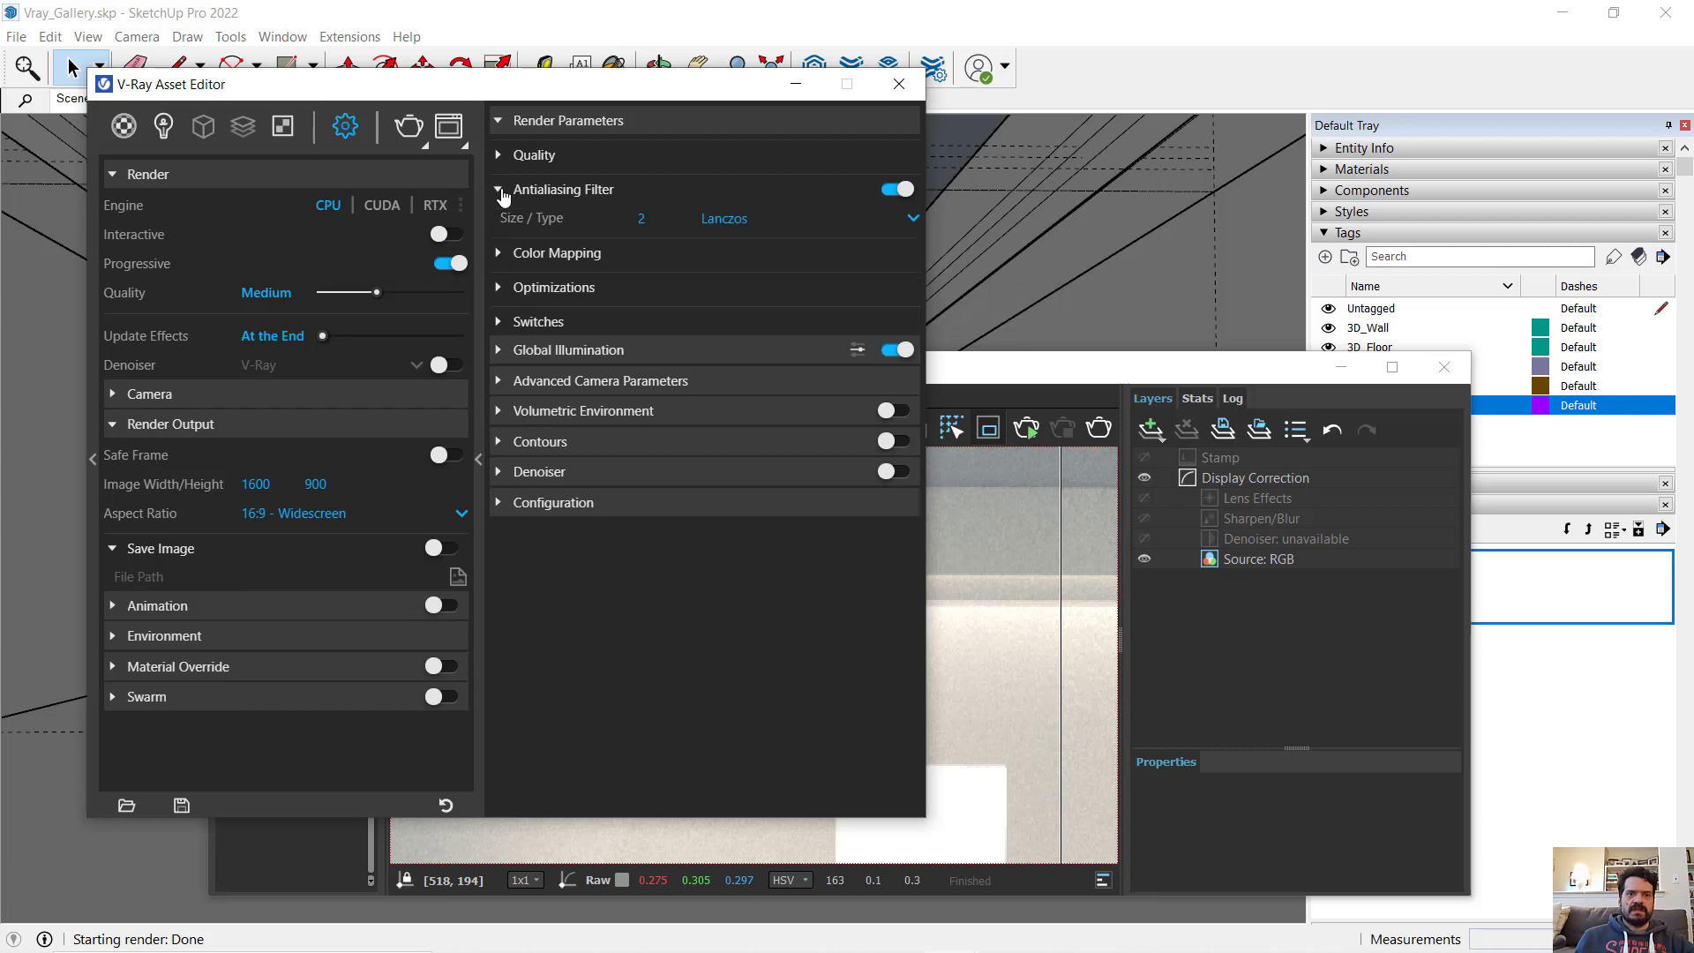
{"action": "left_click", "coordinate": [500, 157]}
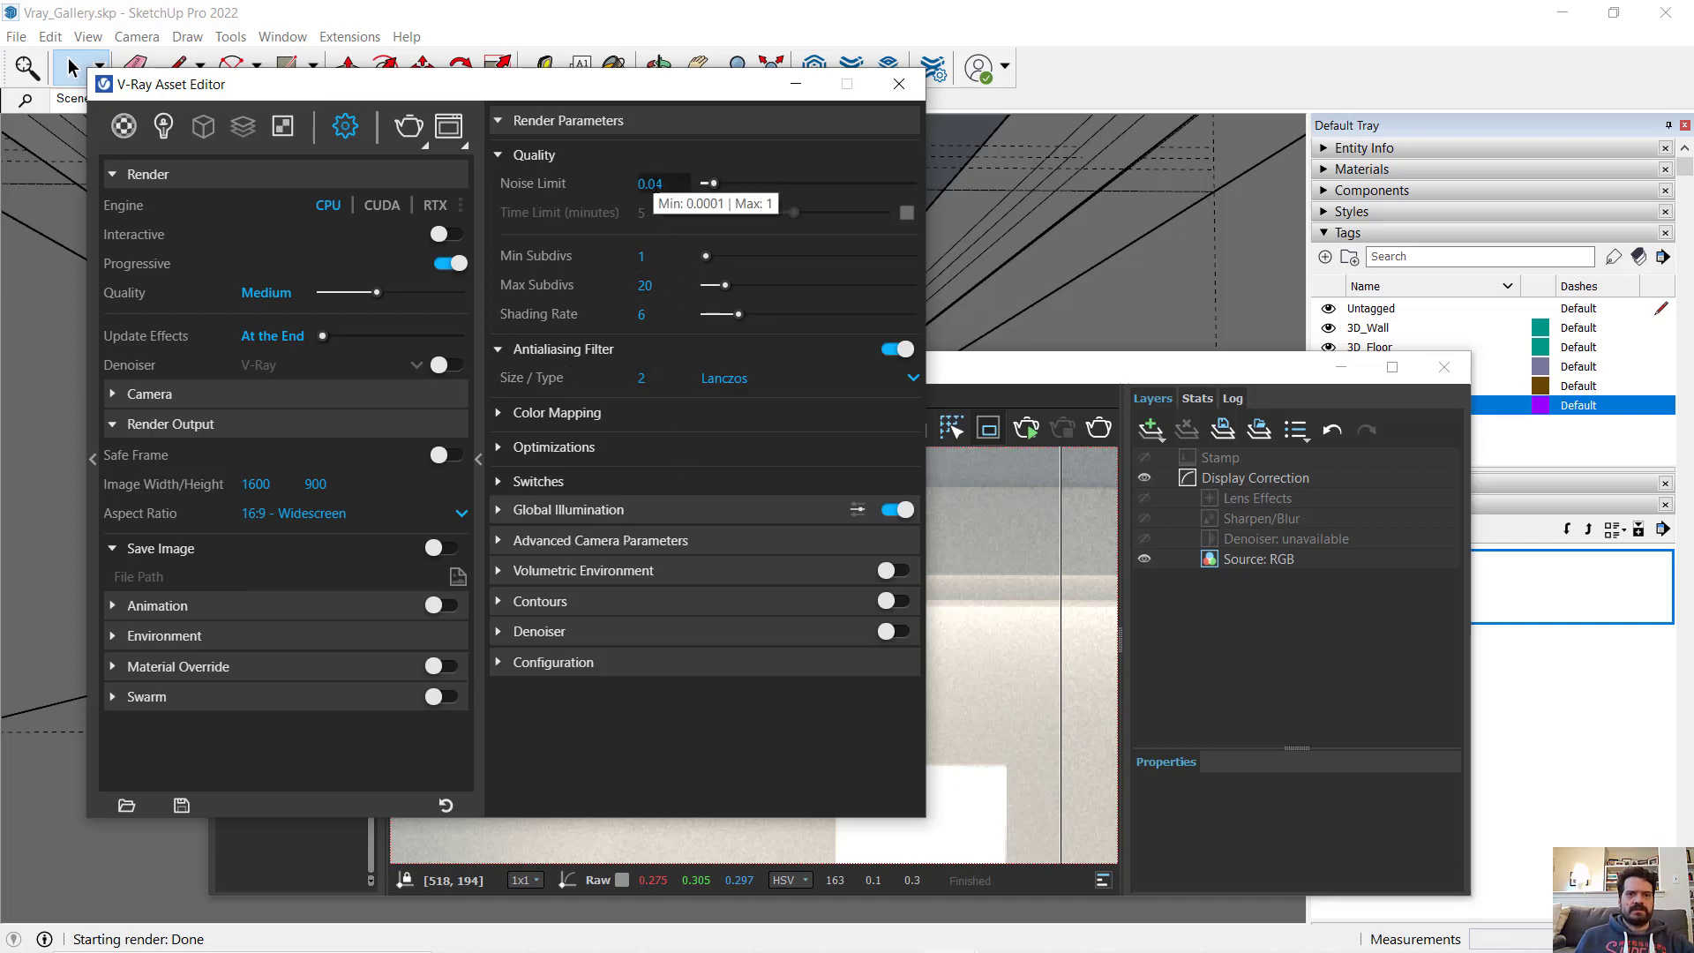
{"action": "left_click_drag", "start_coordinate": [656, 186], "coordinate": [667, 188]}
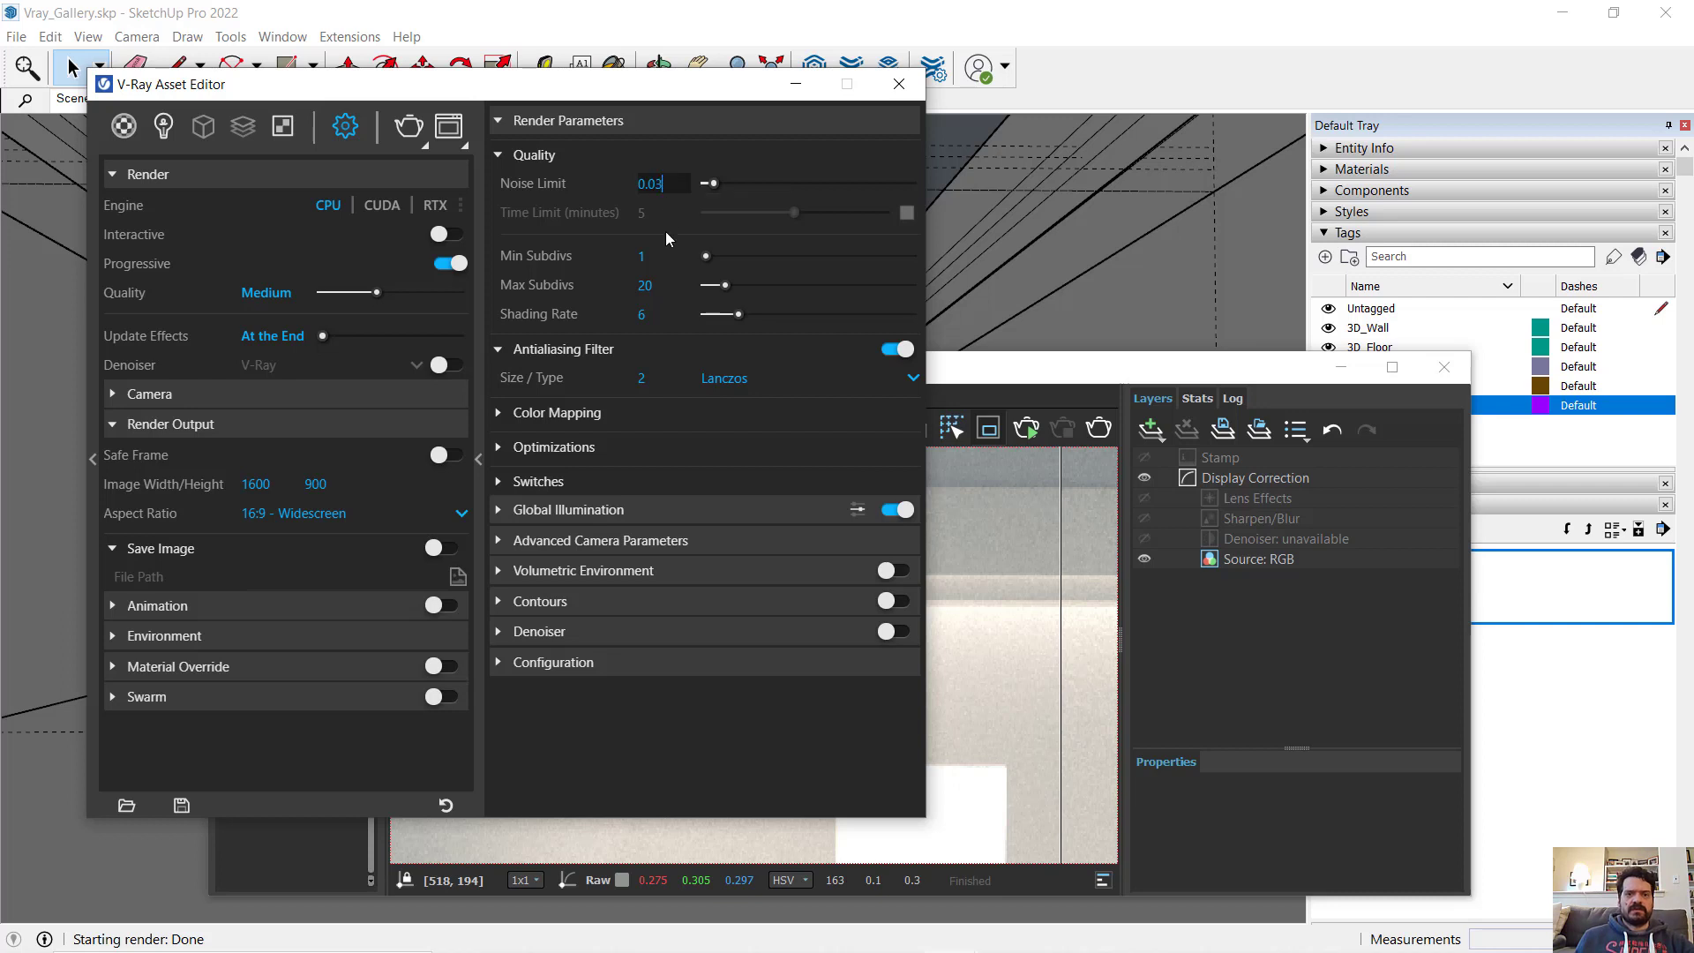
- Set the maximum subdivisions in the render quality parameters to 30
{"action": "left_click", "coordinate": [659, 290]}
{"action": "left_click_drag", "start_coordinate": [667, 284], "coordinate": [622, 300]}
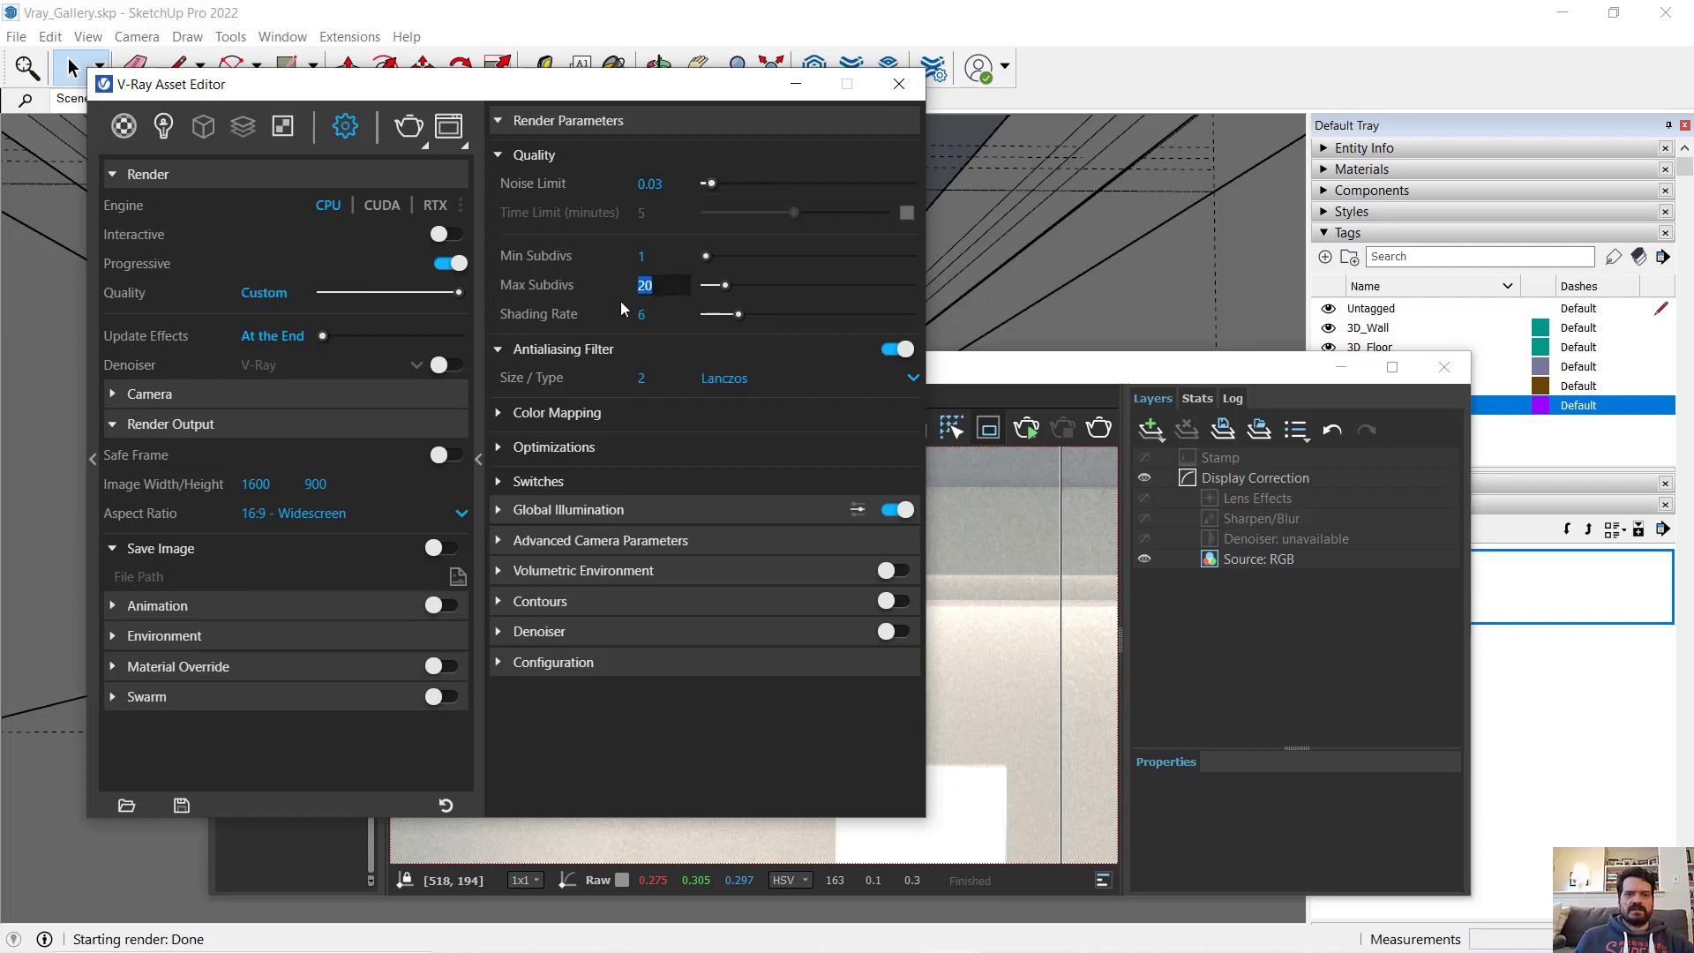
{"action": "type", "text": "3"}
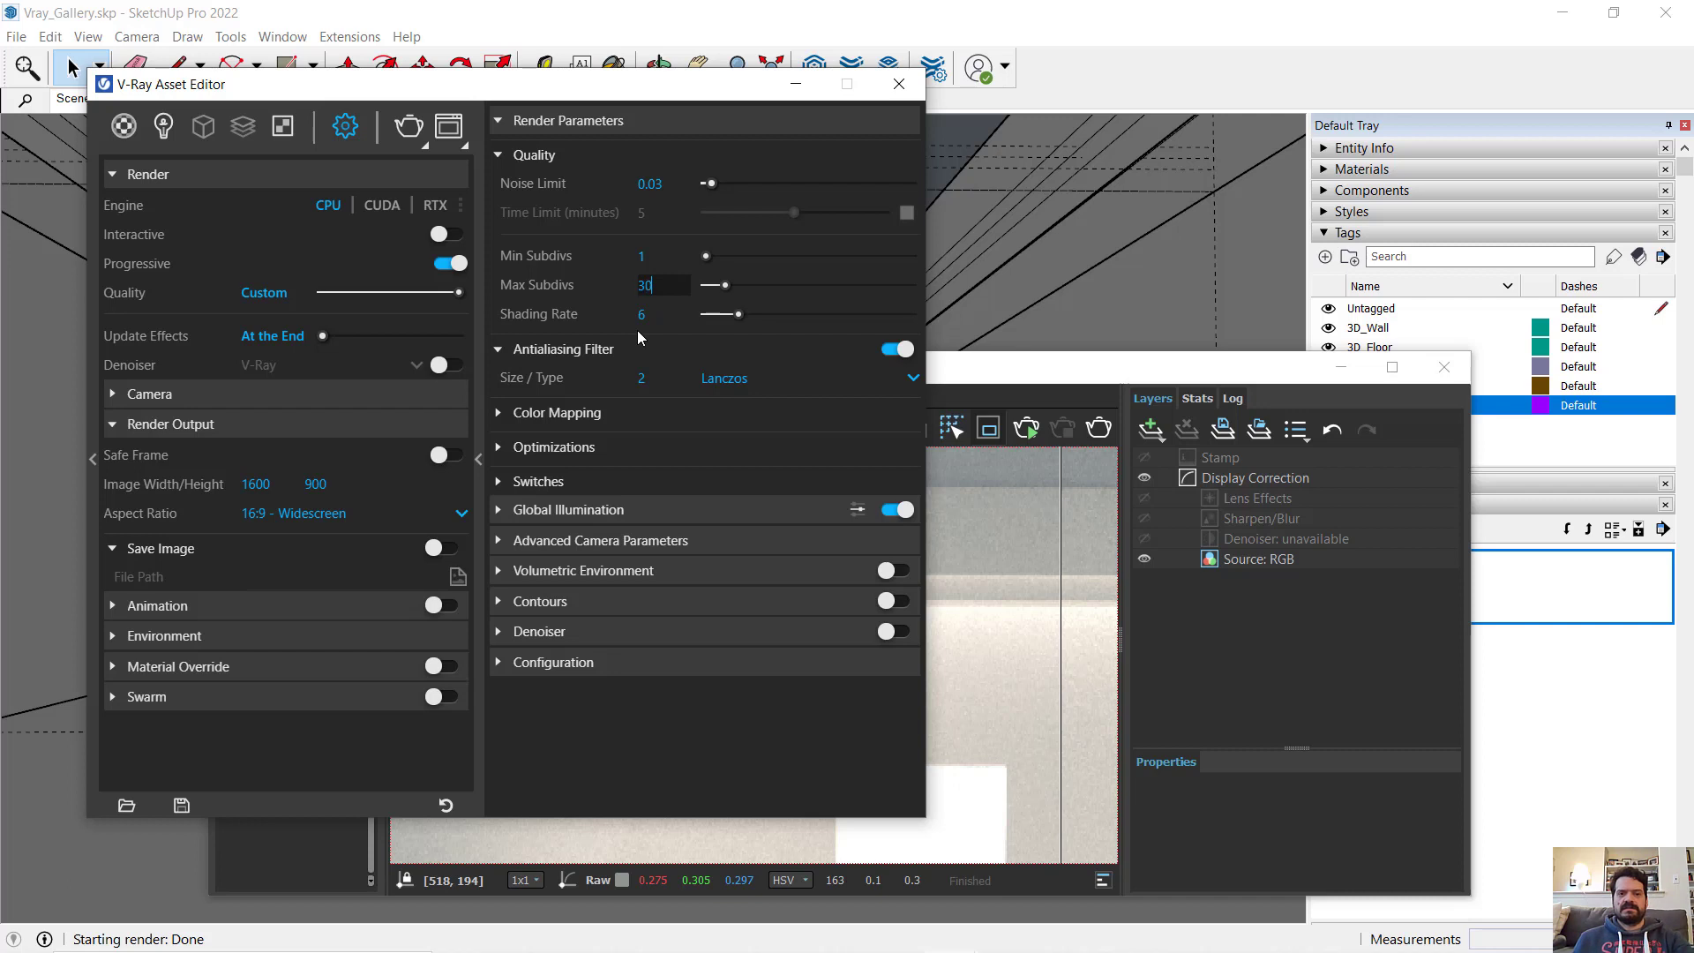
{"action": "type", "text": "0"}
{"action": "key", "text": "Return"}
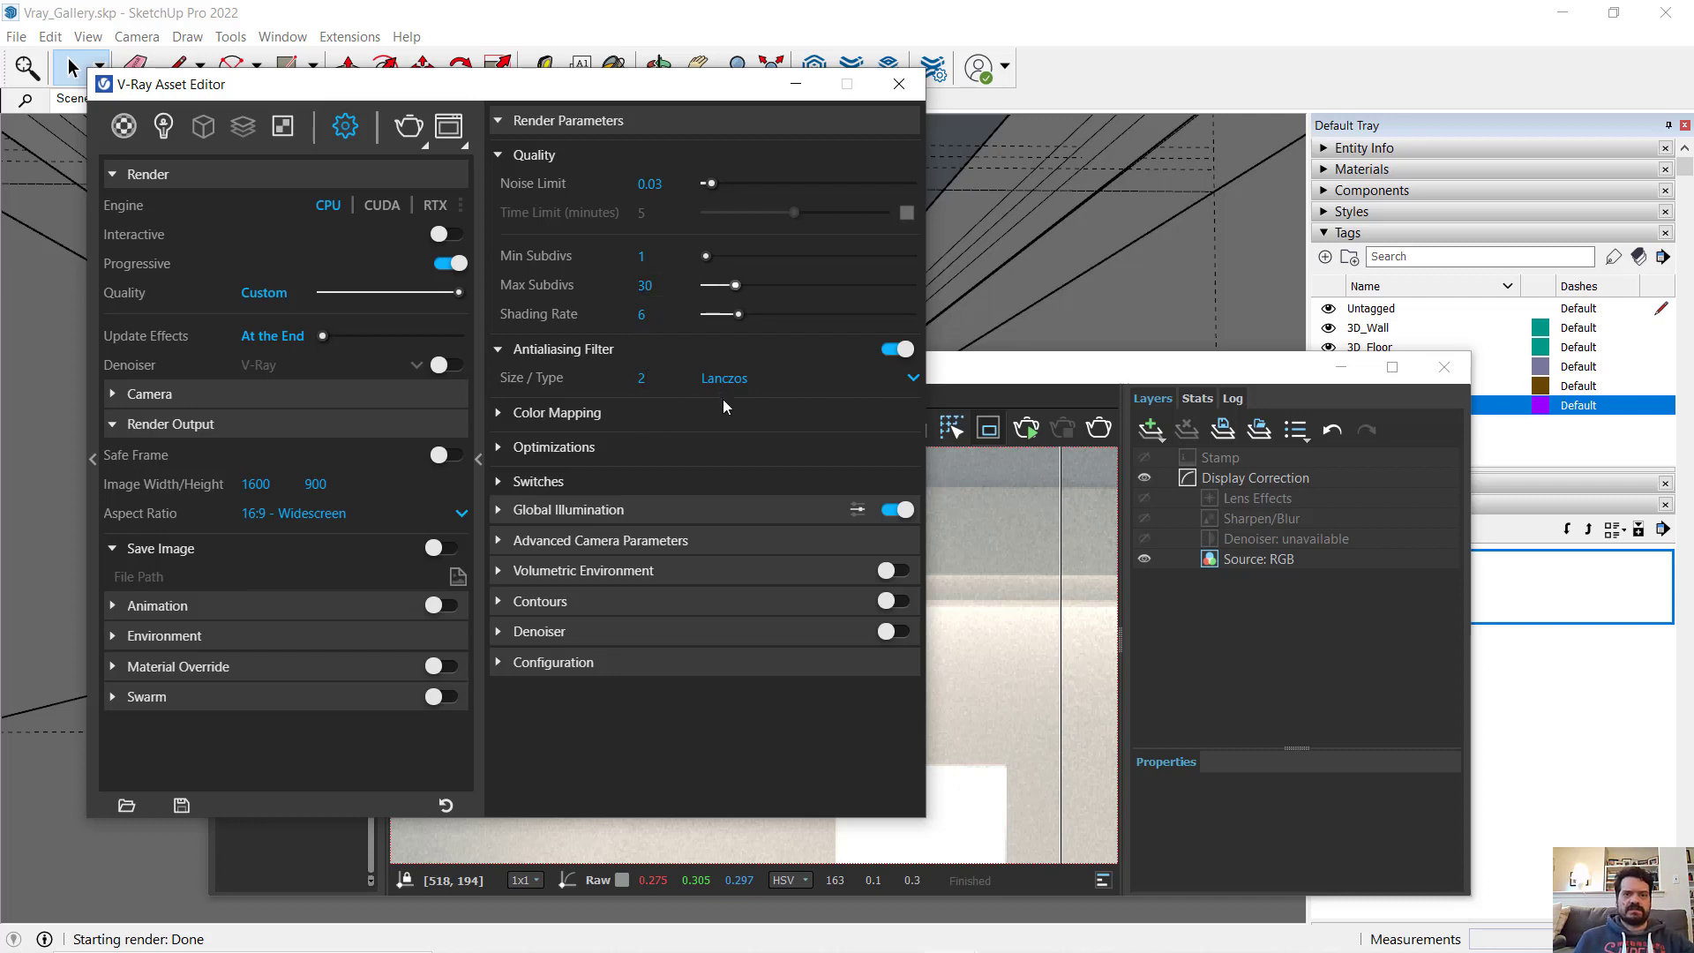
- Re-render the marked region with the current quality settings and enlarge the frame buffer to fill the screen
{"action": "left_click_drag", "start_coordinate": [675, 183], "coordinate": [599, 183]}
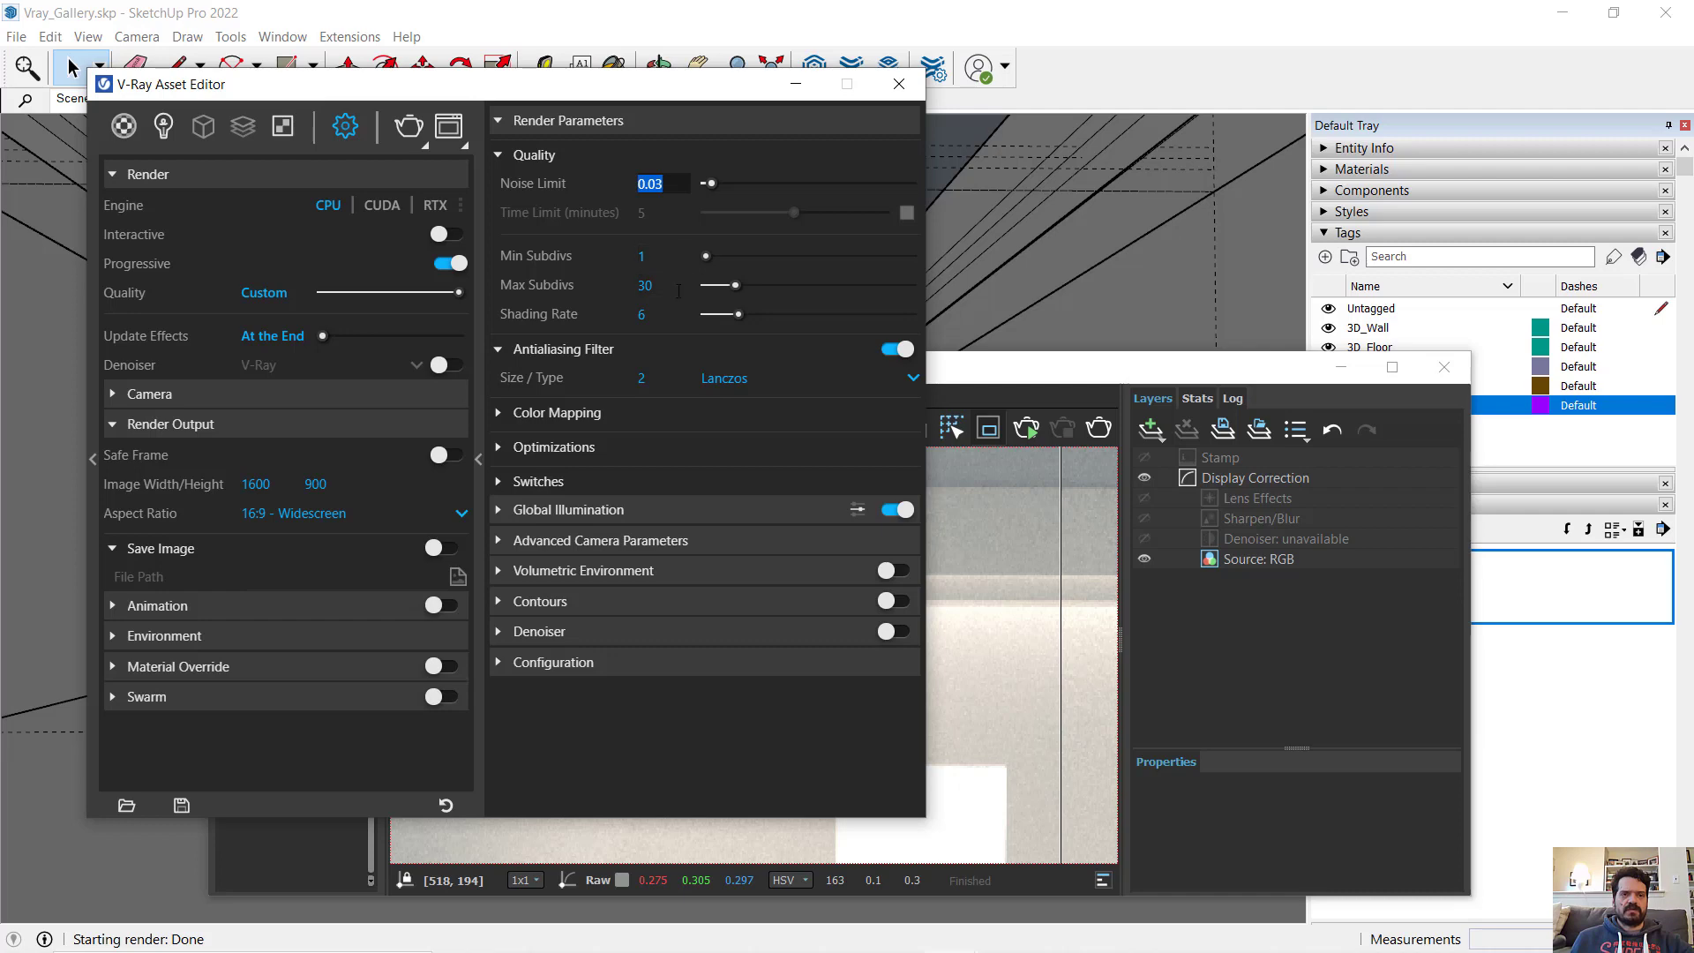
{"action": "left_click", "coordinate": [407, 126]}
{"action": "left_click_drag", "start_coordinate": [1006, 373], "coordinate": [970, 55]}
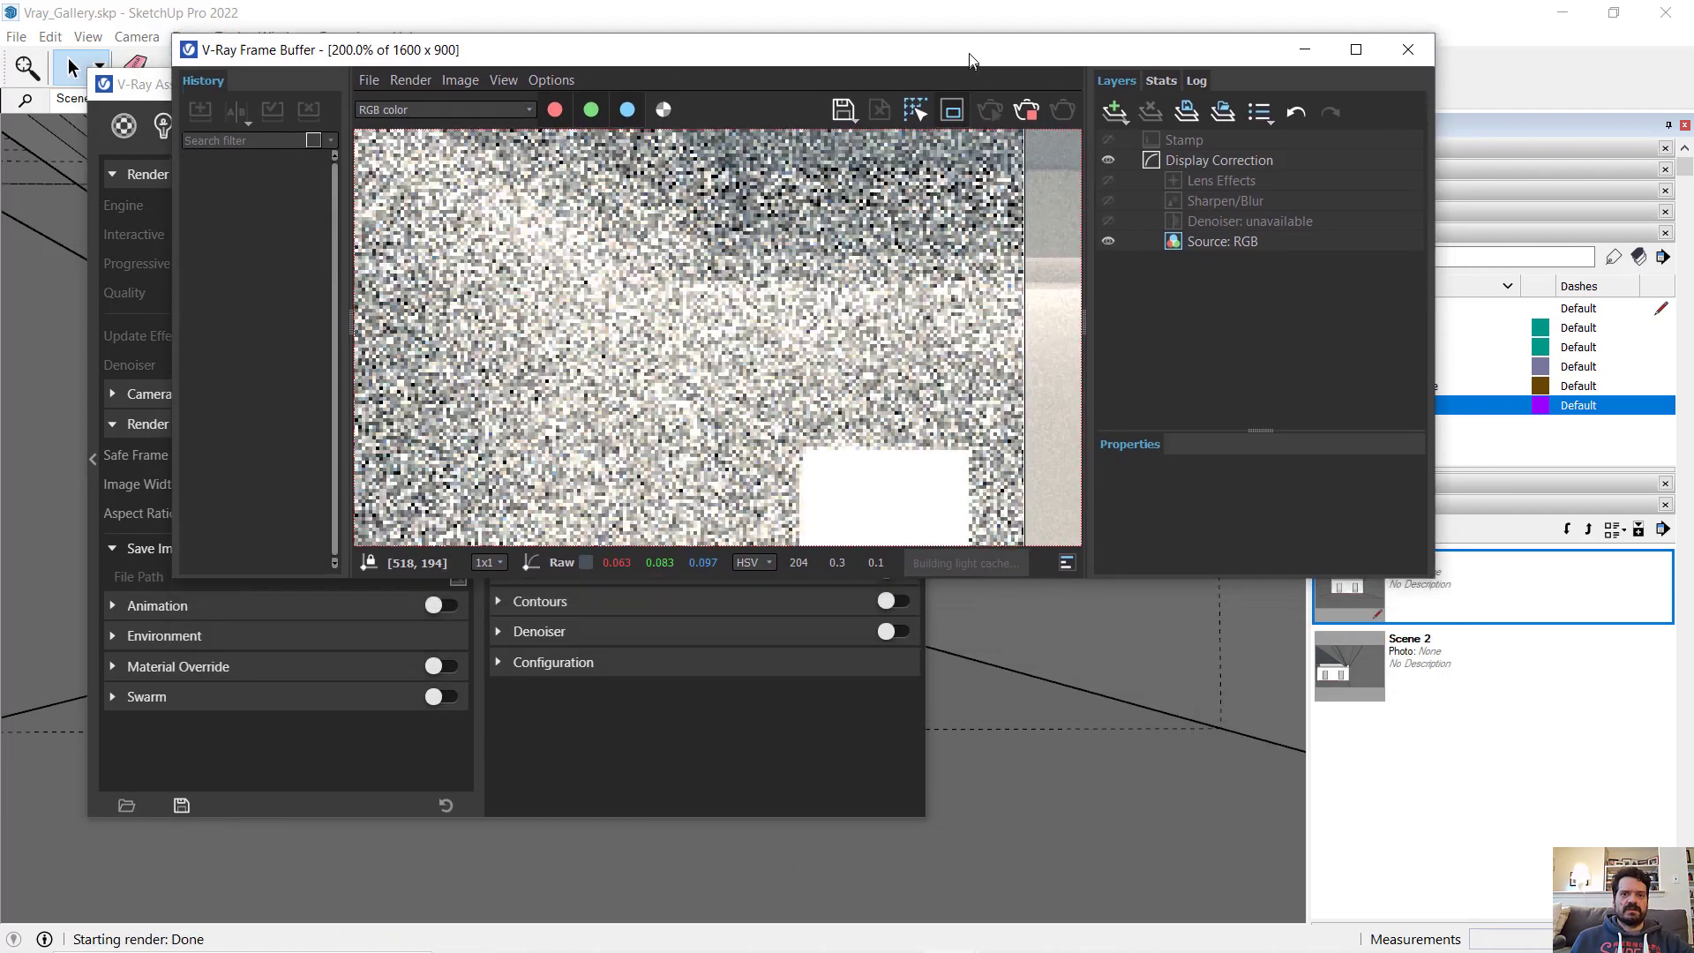
{"action": "left_click", "coordinate": [1356, 49]}
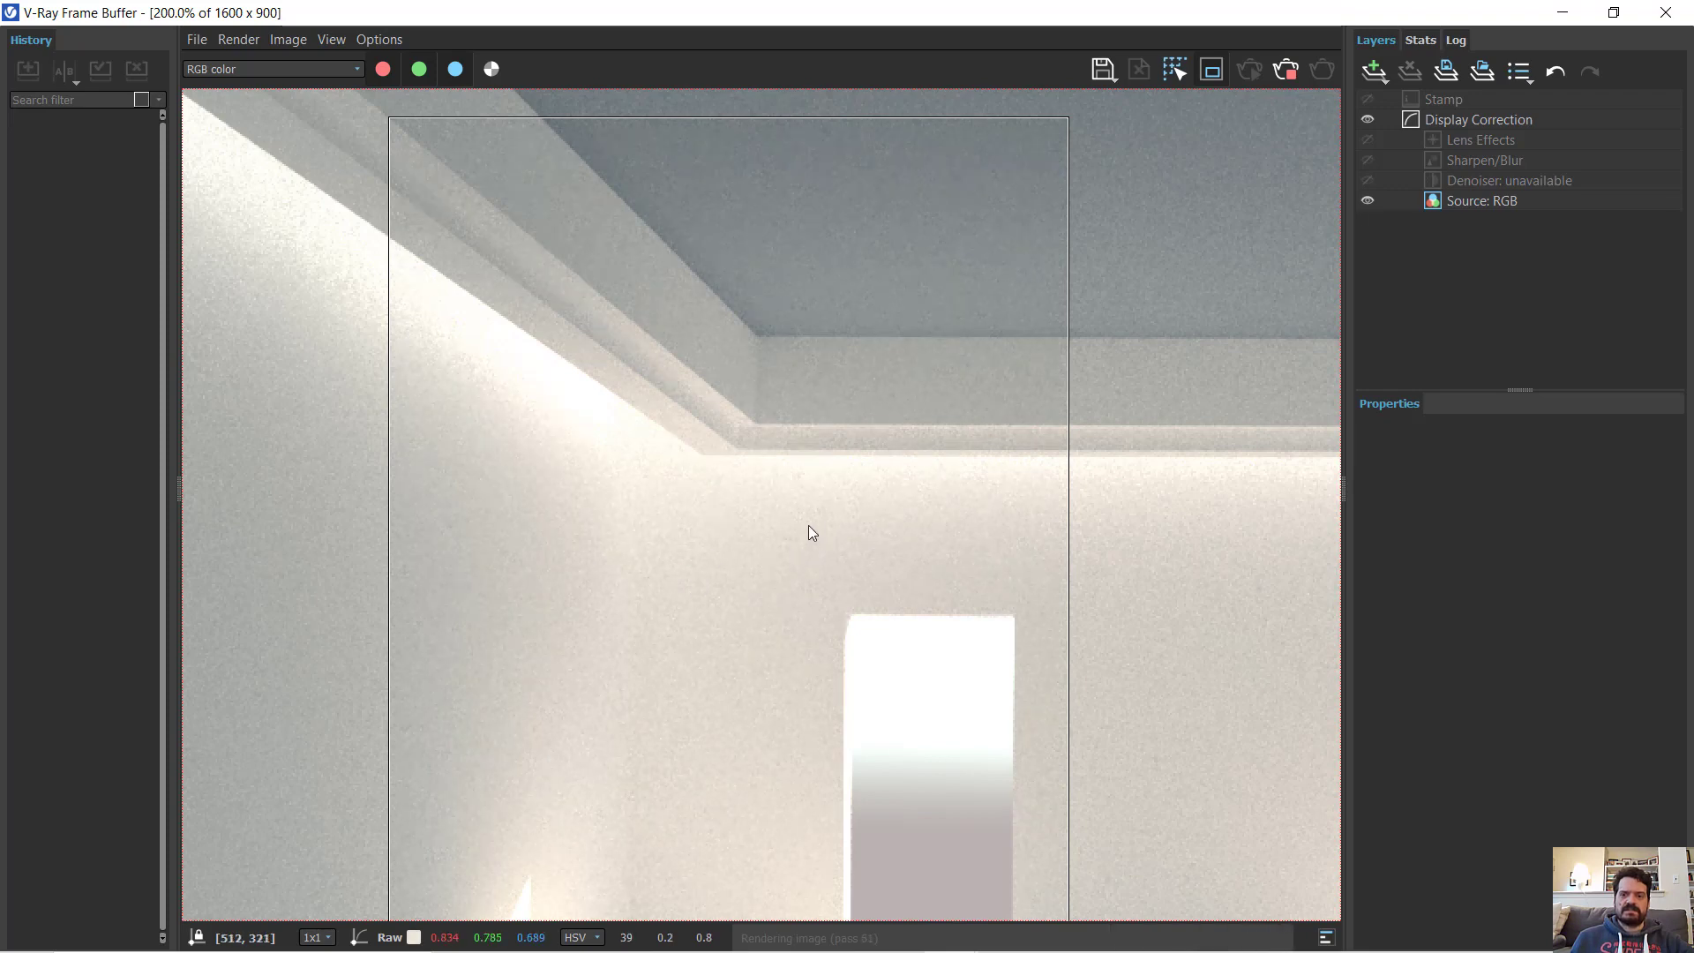
- Compare the noise inside and outside the re-rendered region around the crown molding, window and floor, and put the frame buffer away
{"action": "middle_click_drag", "start_coordinate": [728, 410], "coordinate": [725, 136]}
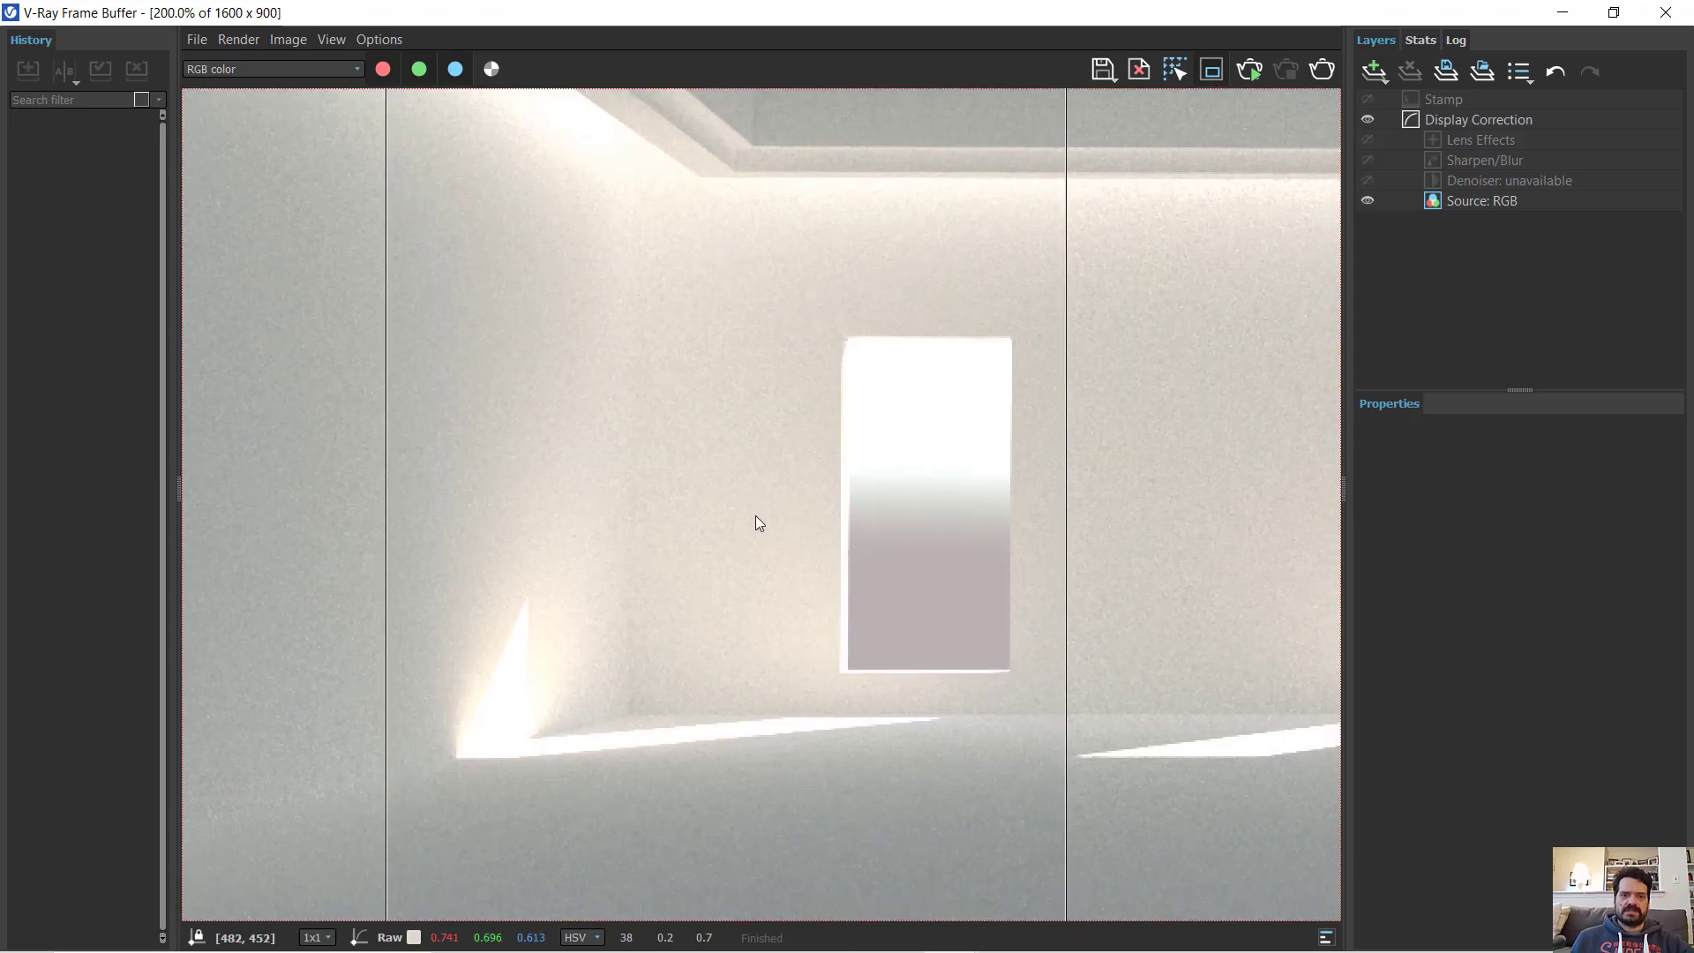
{"action": "middle_click_drag", "start_coordinate": [756, 515], "coordinate": [812, 336]}
{"action": "mouse_move", "coordinate": [798, 273]}
{"action": "middle_mouse_down"}
{"action": "mouse_move", "coordinate": [759, 558]}
{"action": "mouse_move", "coordinate": [708, 612]}
{"action": "middle_mouse_up"}
{"action": "scroll", "coordinate": [708, 612], "scroll_direction": "down", "scroll_amount": 2}
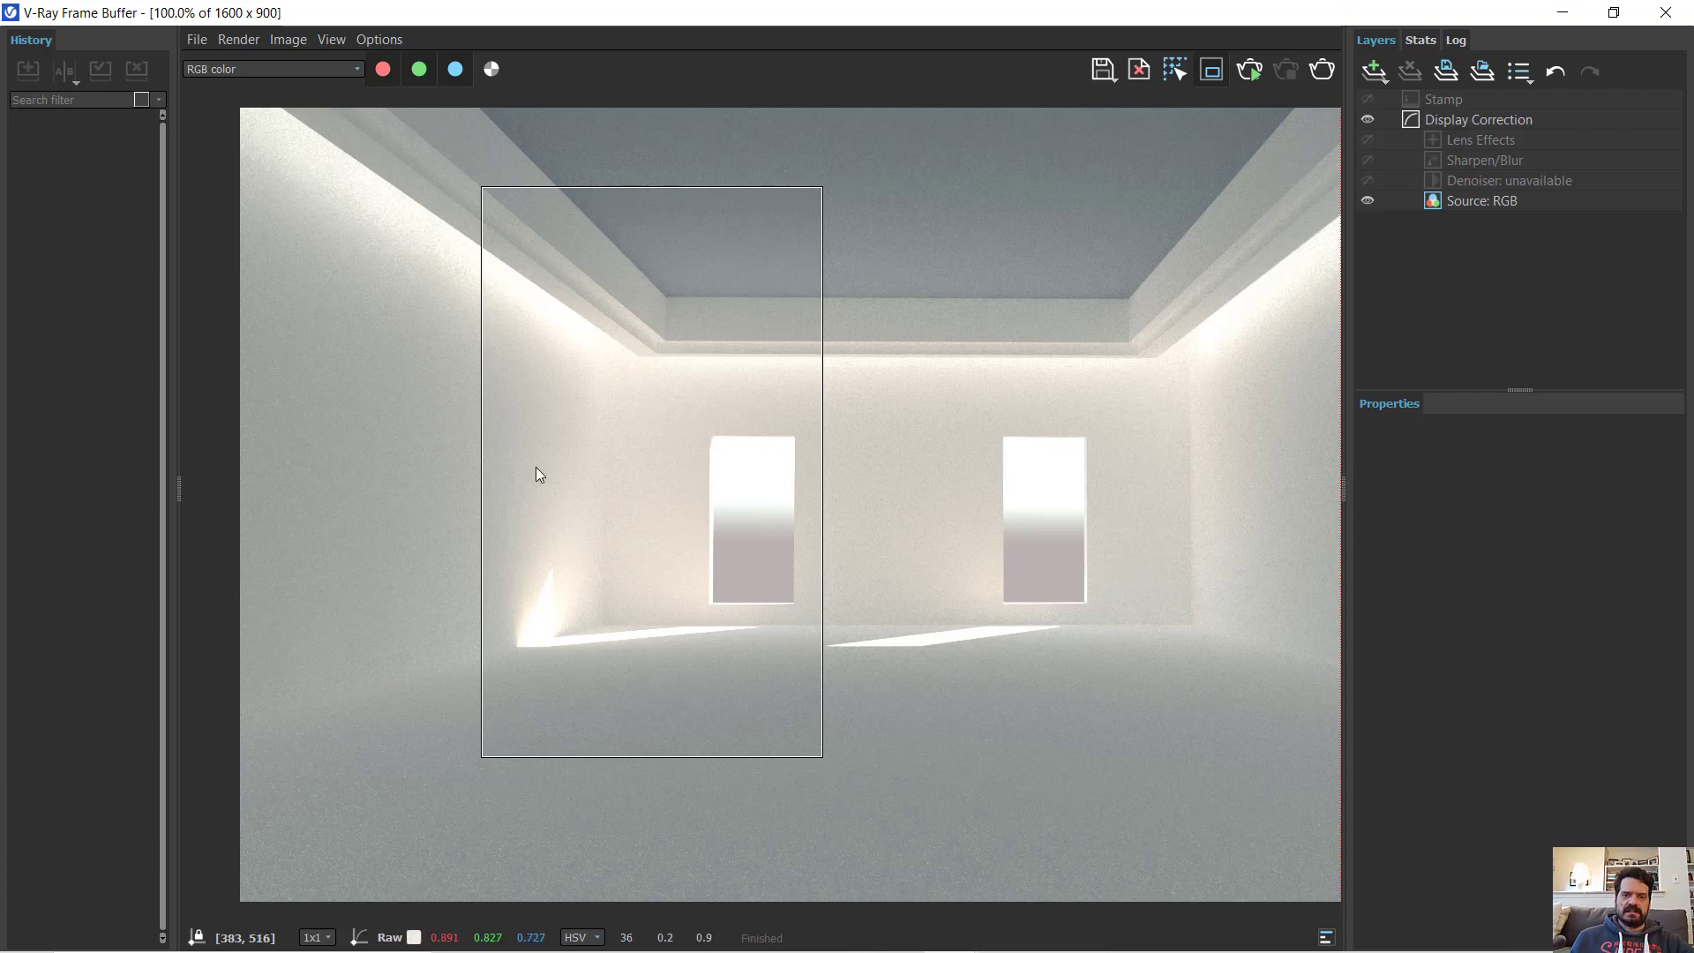
{"action": "left_click", "coordinate": [1562, 13]}
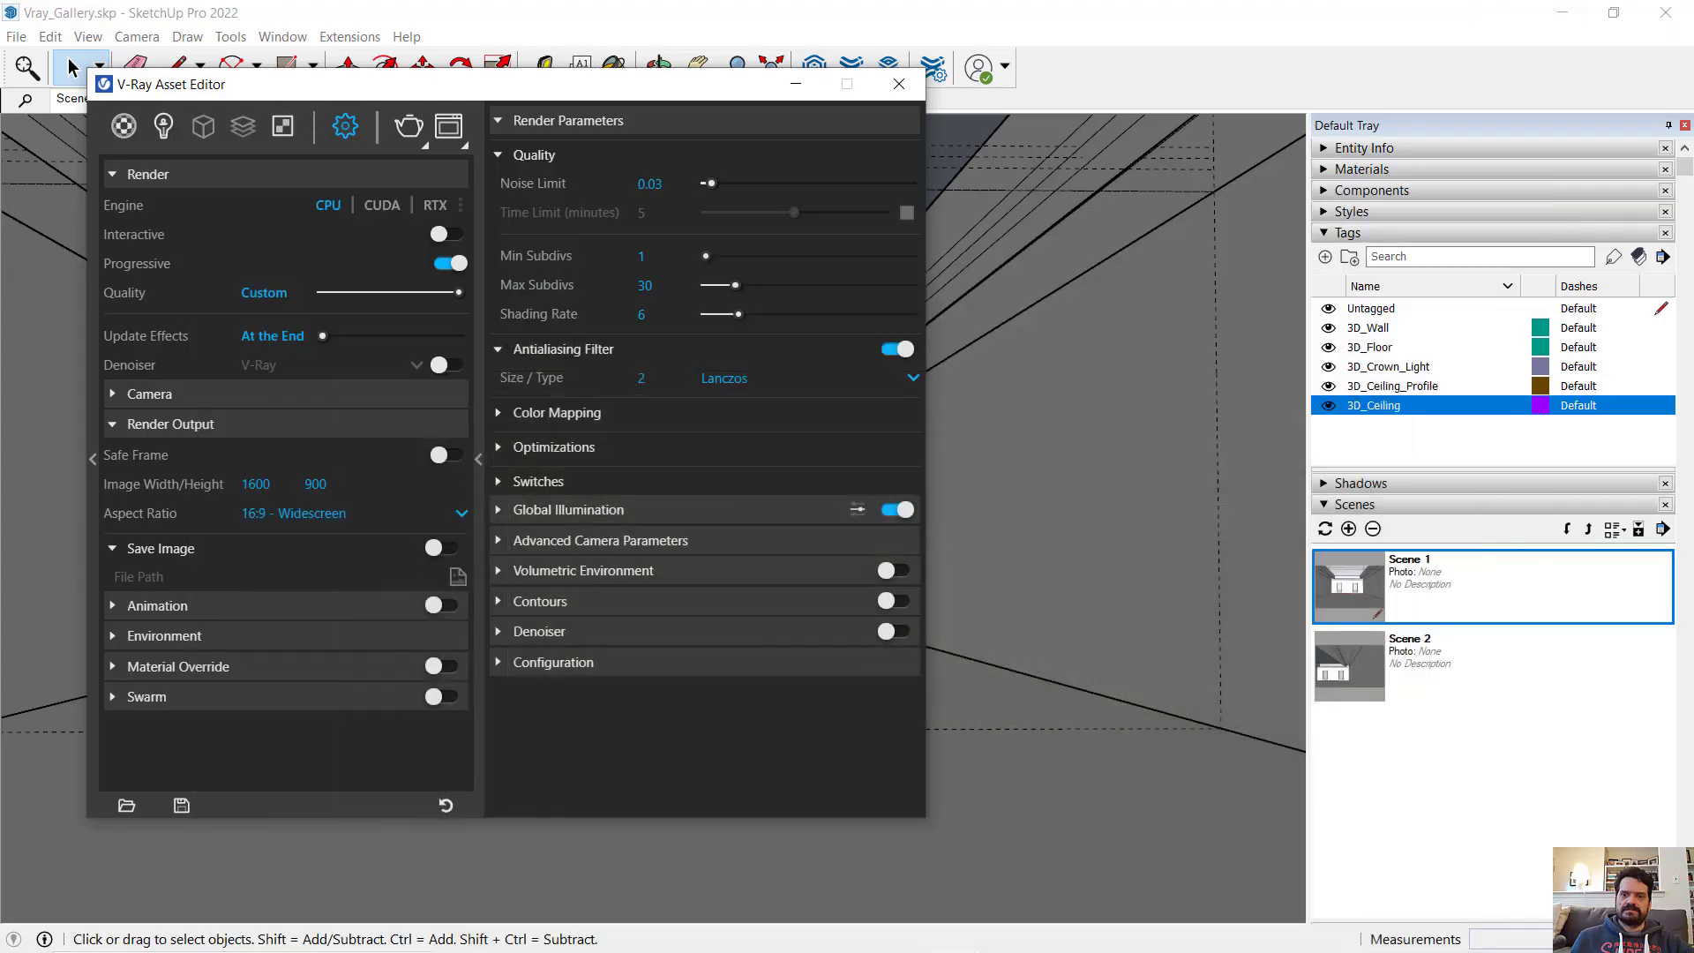